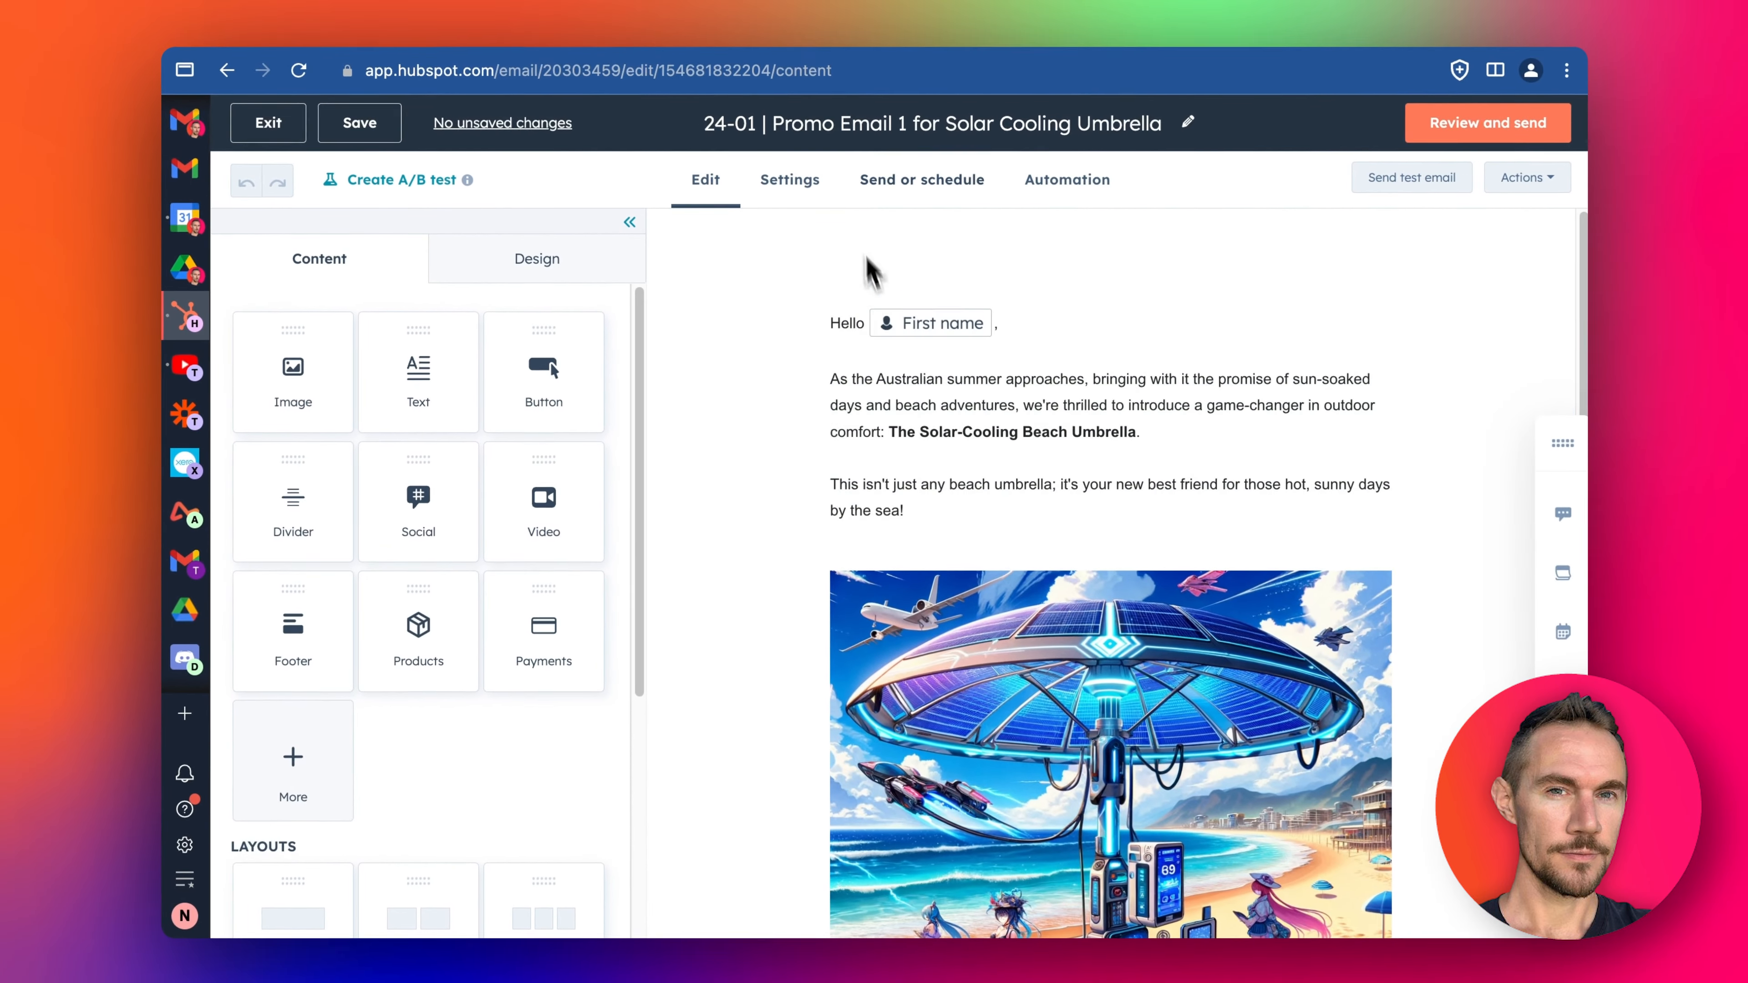
# - Append the sentence "Price is just US$90 and perfect for summers in California." to the email's second paragraph
pyautogui.scroll(-1, 1051, 431)
pyautogui.scroll(1, 1042, 442)
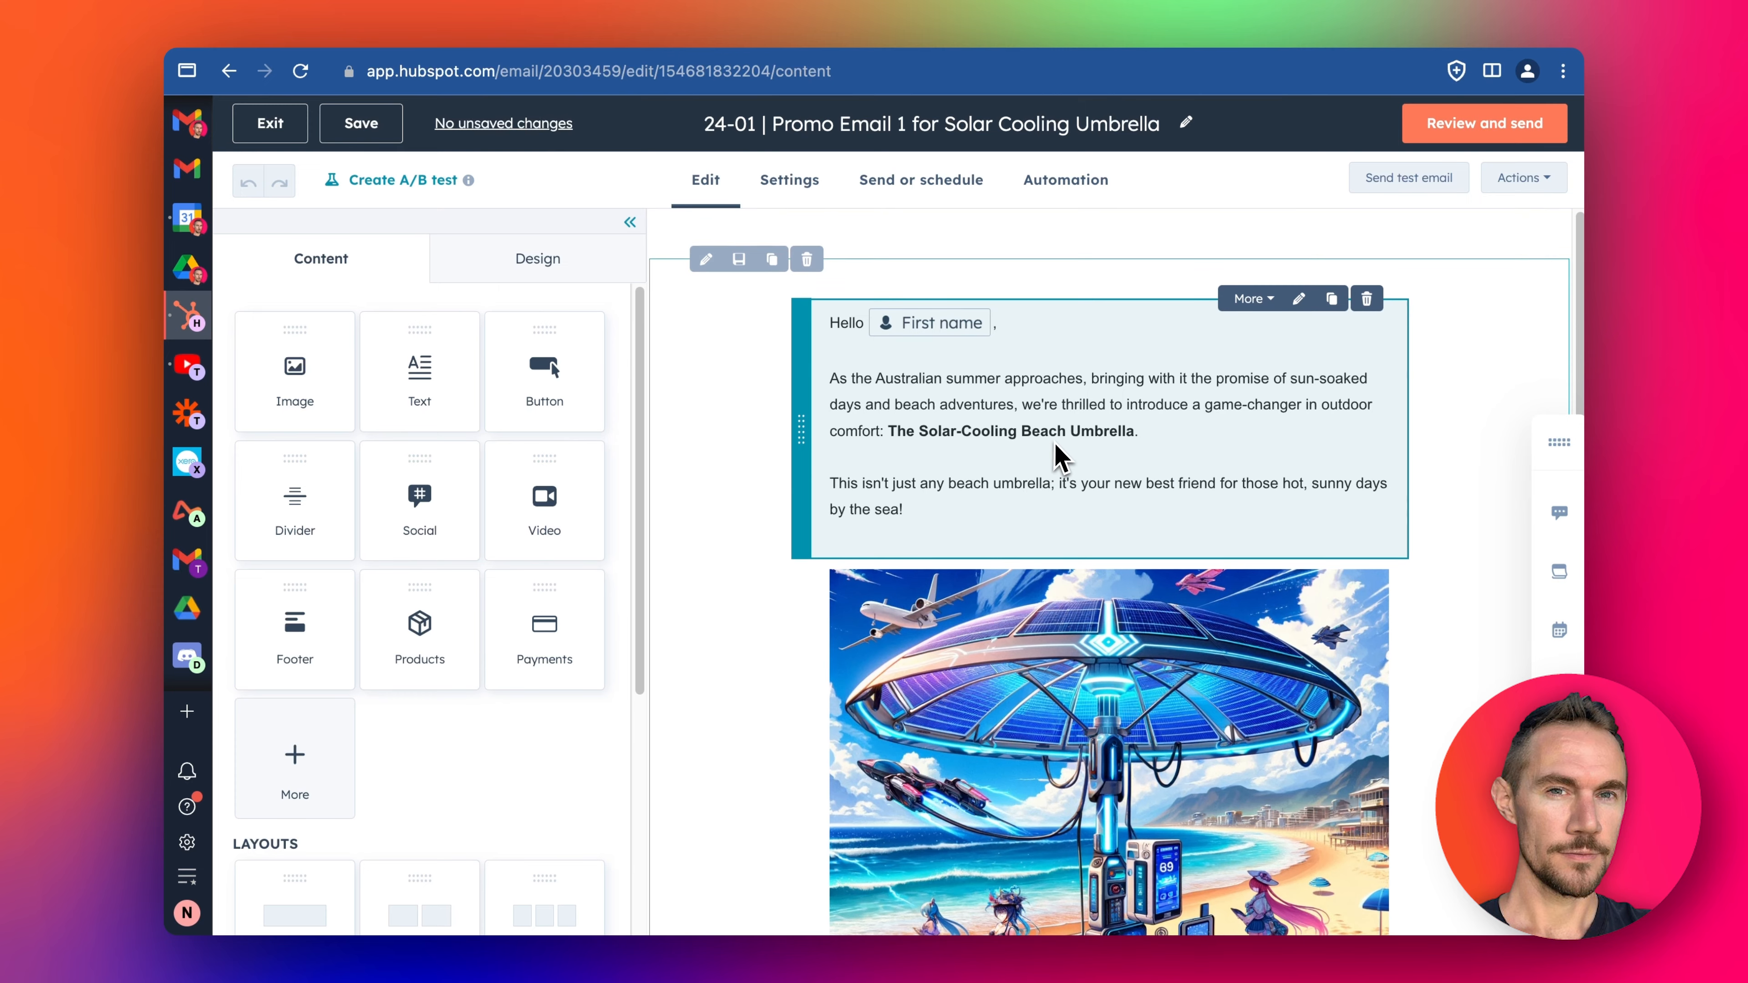
pyautogui.scroll(-10, 1060, 456)
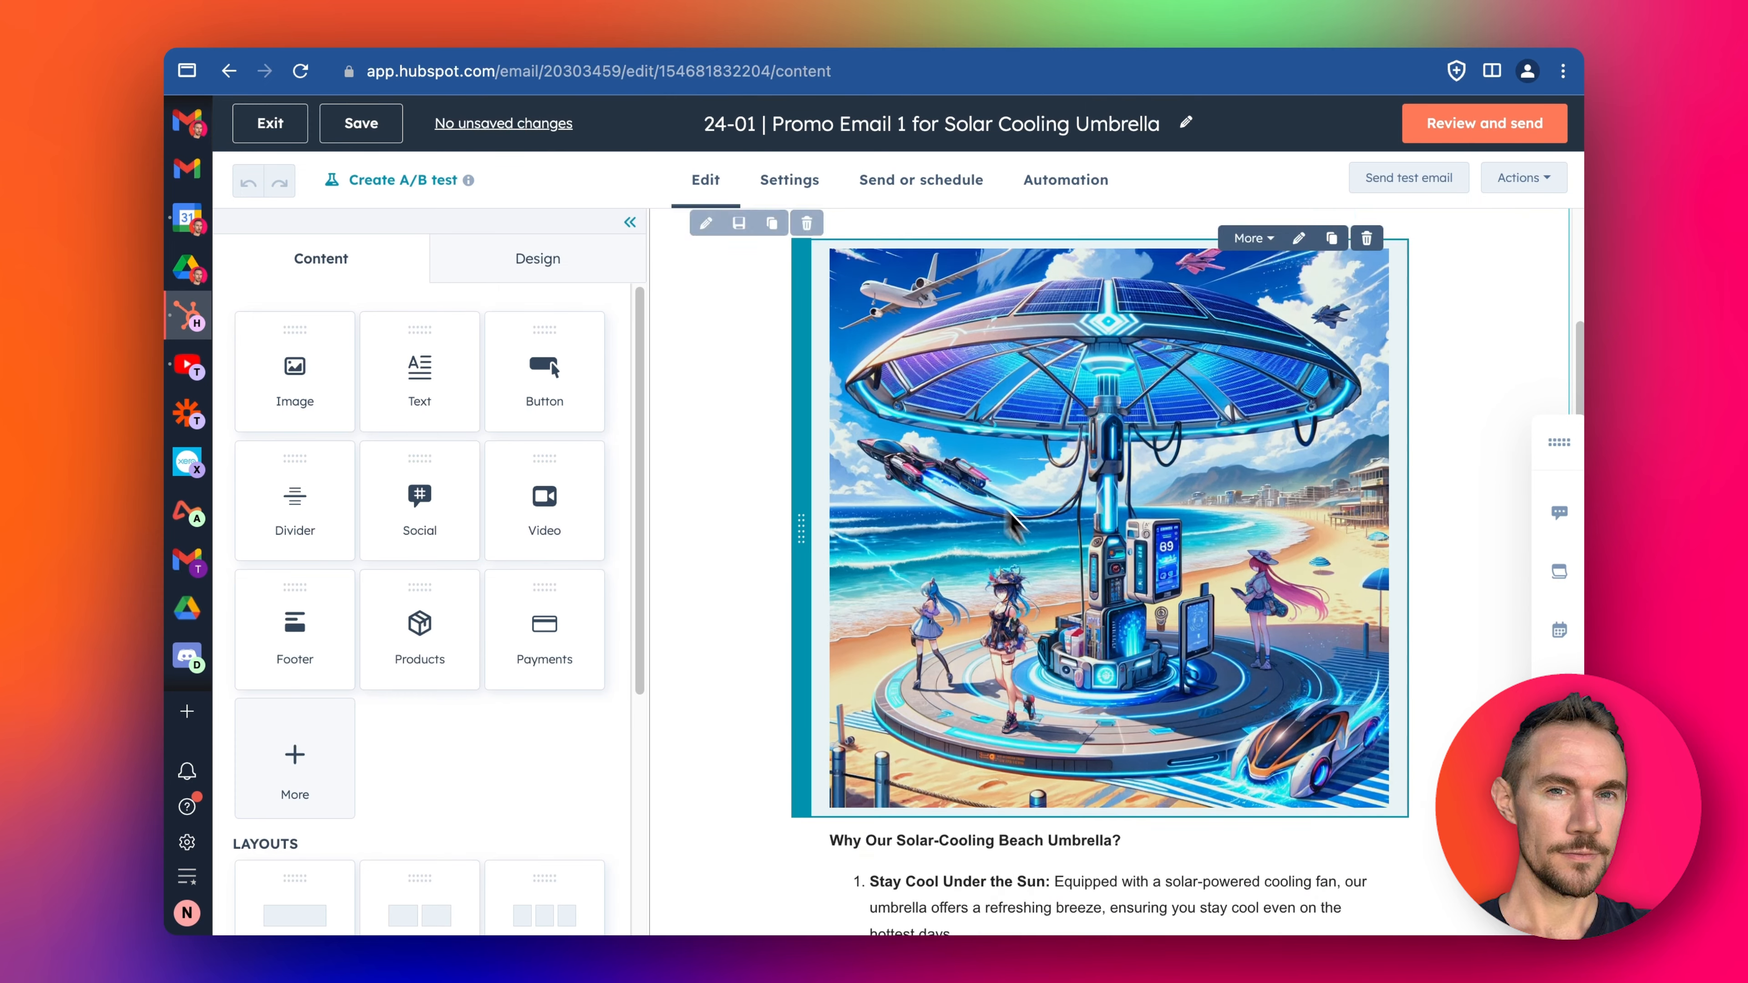
pyautogui.scroll(-4, 1058, 559)
pyautogui.scroll(13, 1057, 561)
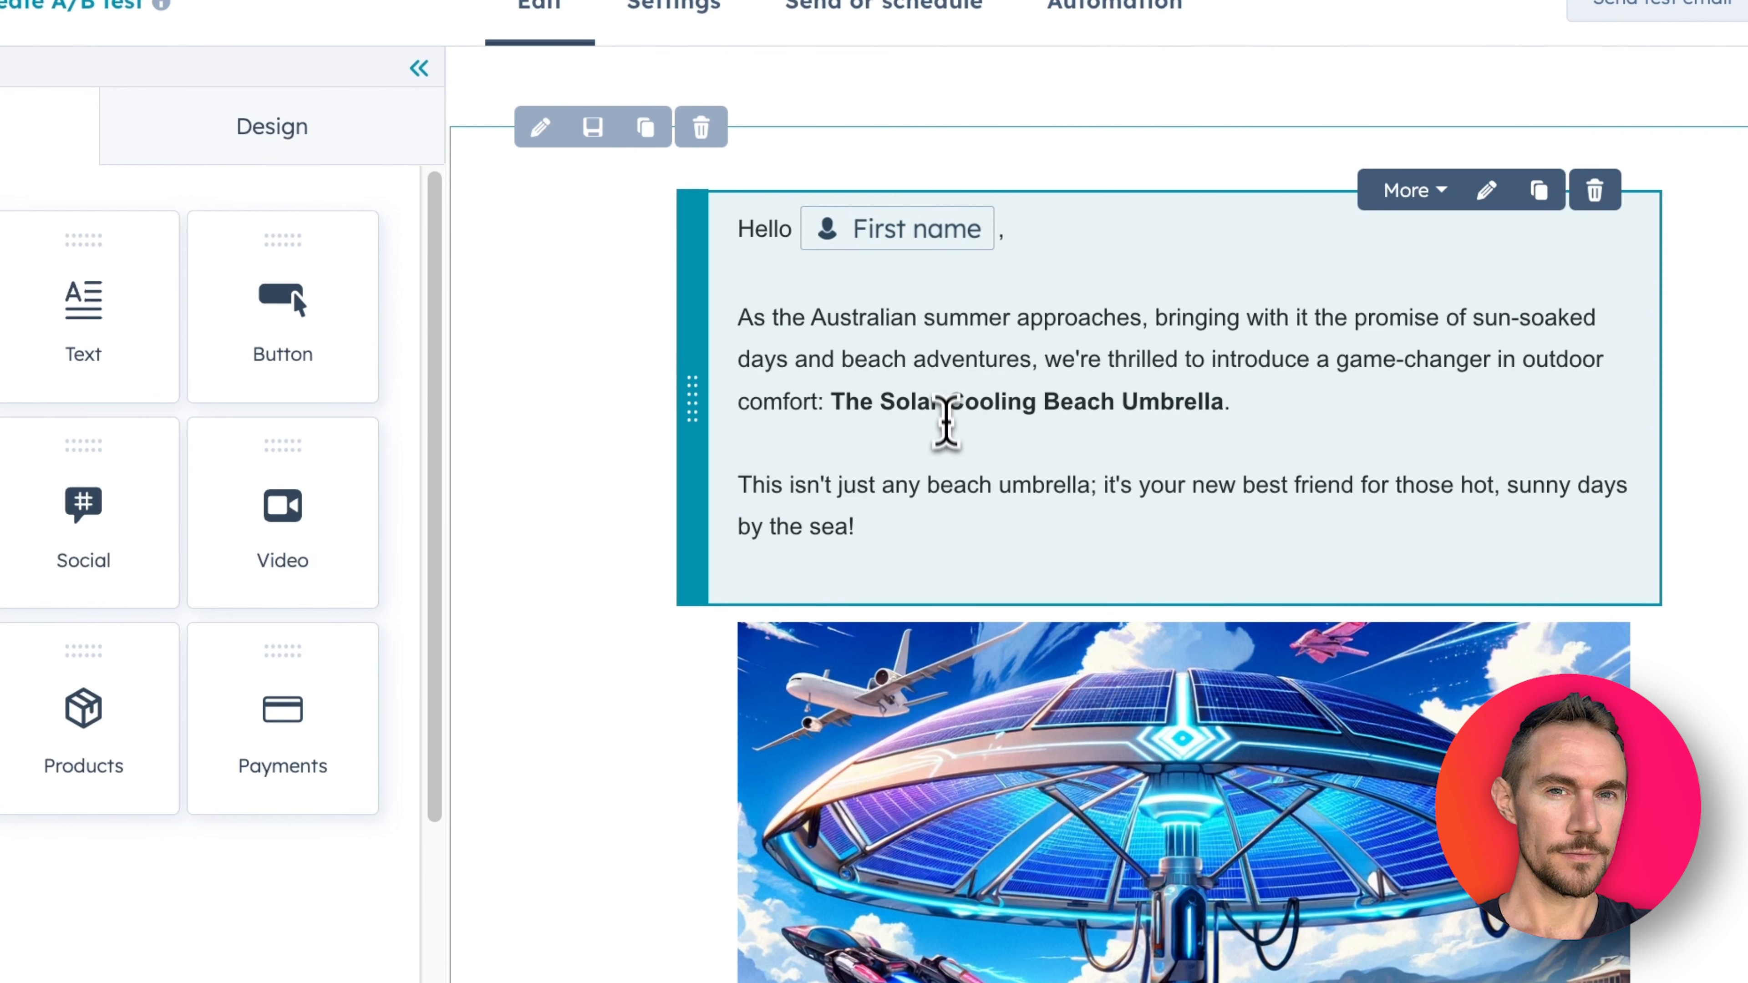
pyautogui.click(963, 527)
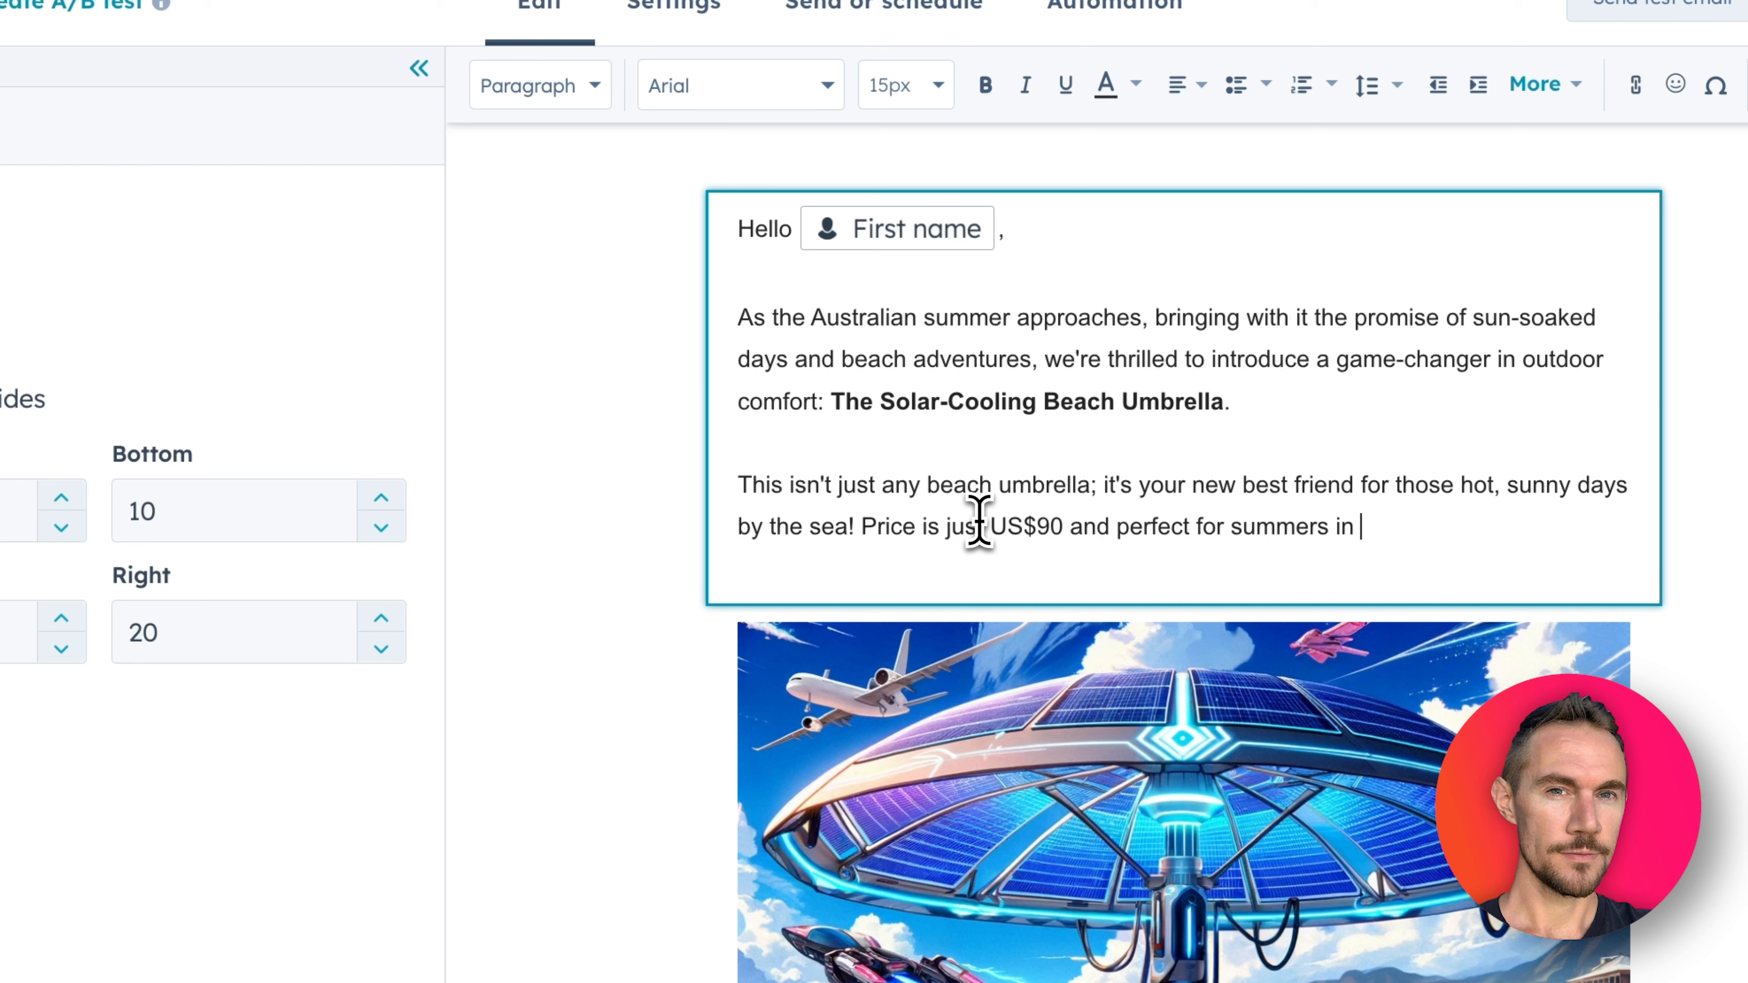
pyautogui.write('Califor')
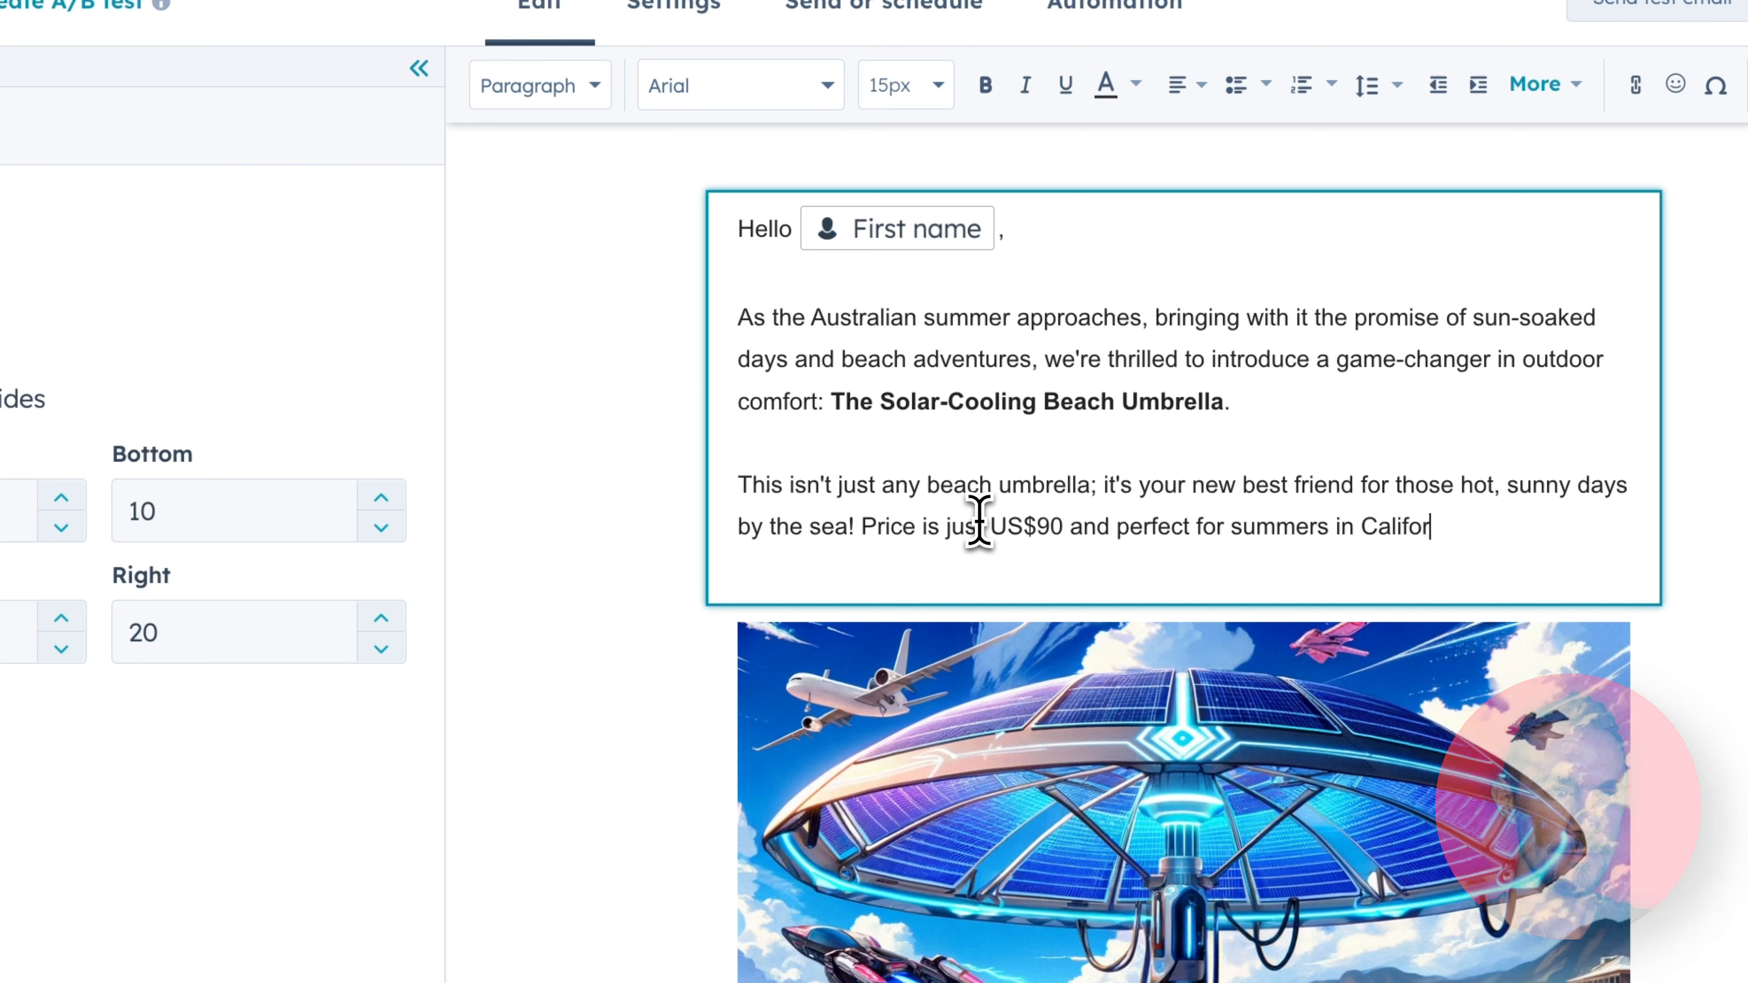
pyautogui.write('nia.')
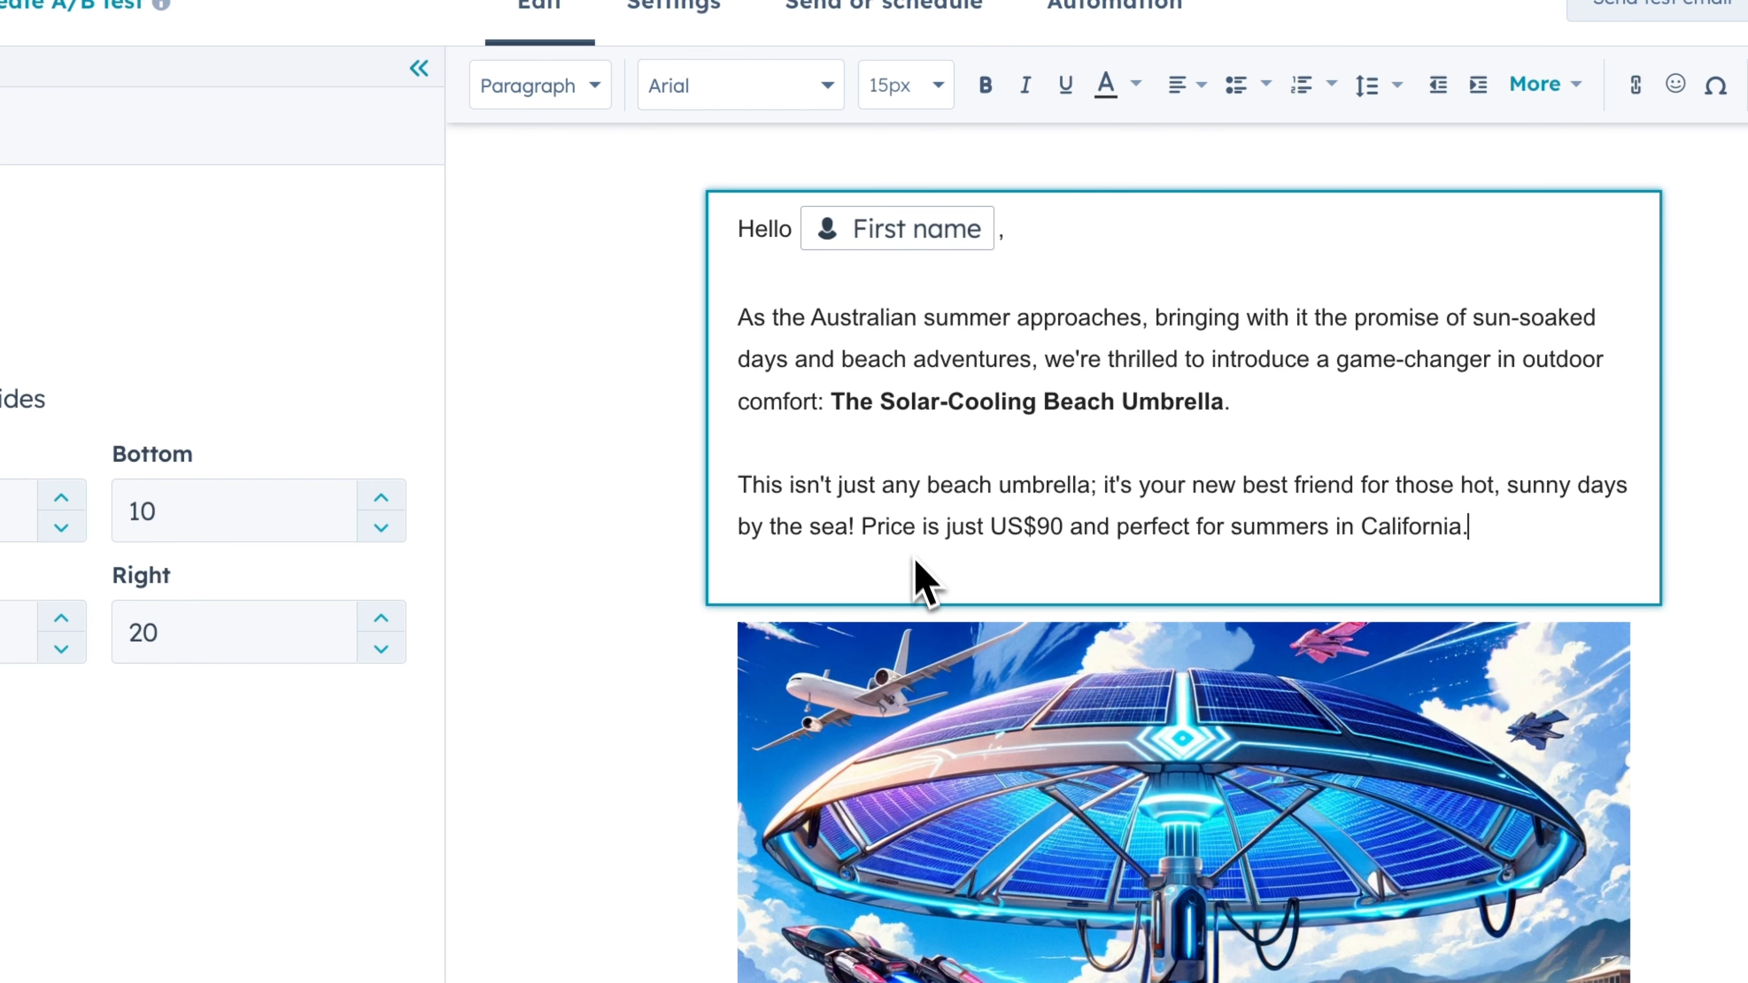
pyautogui.click(654, 689)
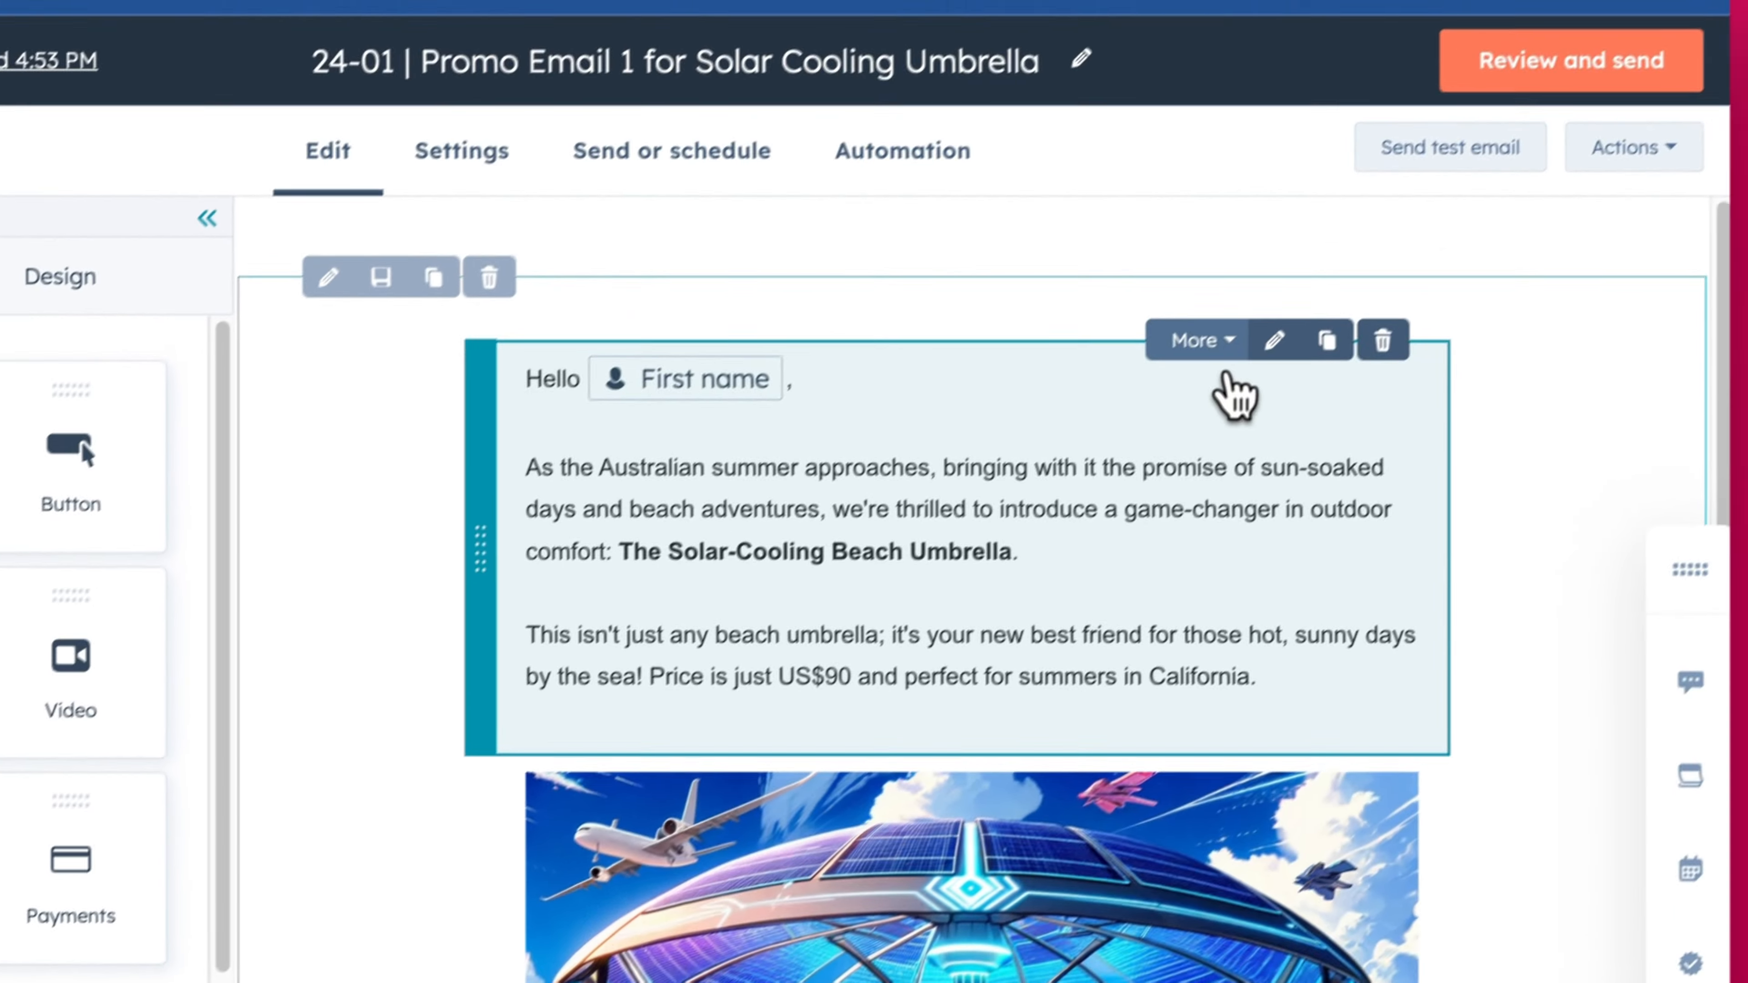
pyautogui.click(1359, 205)
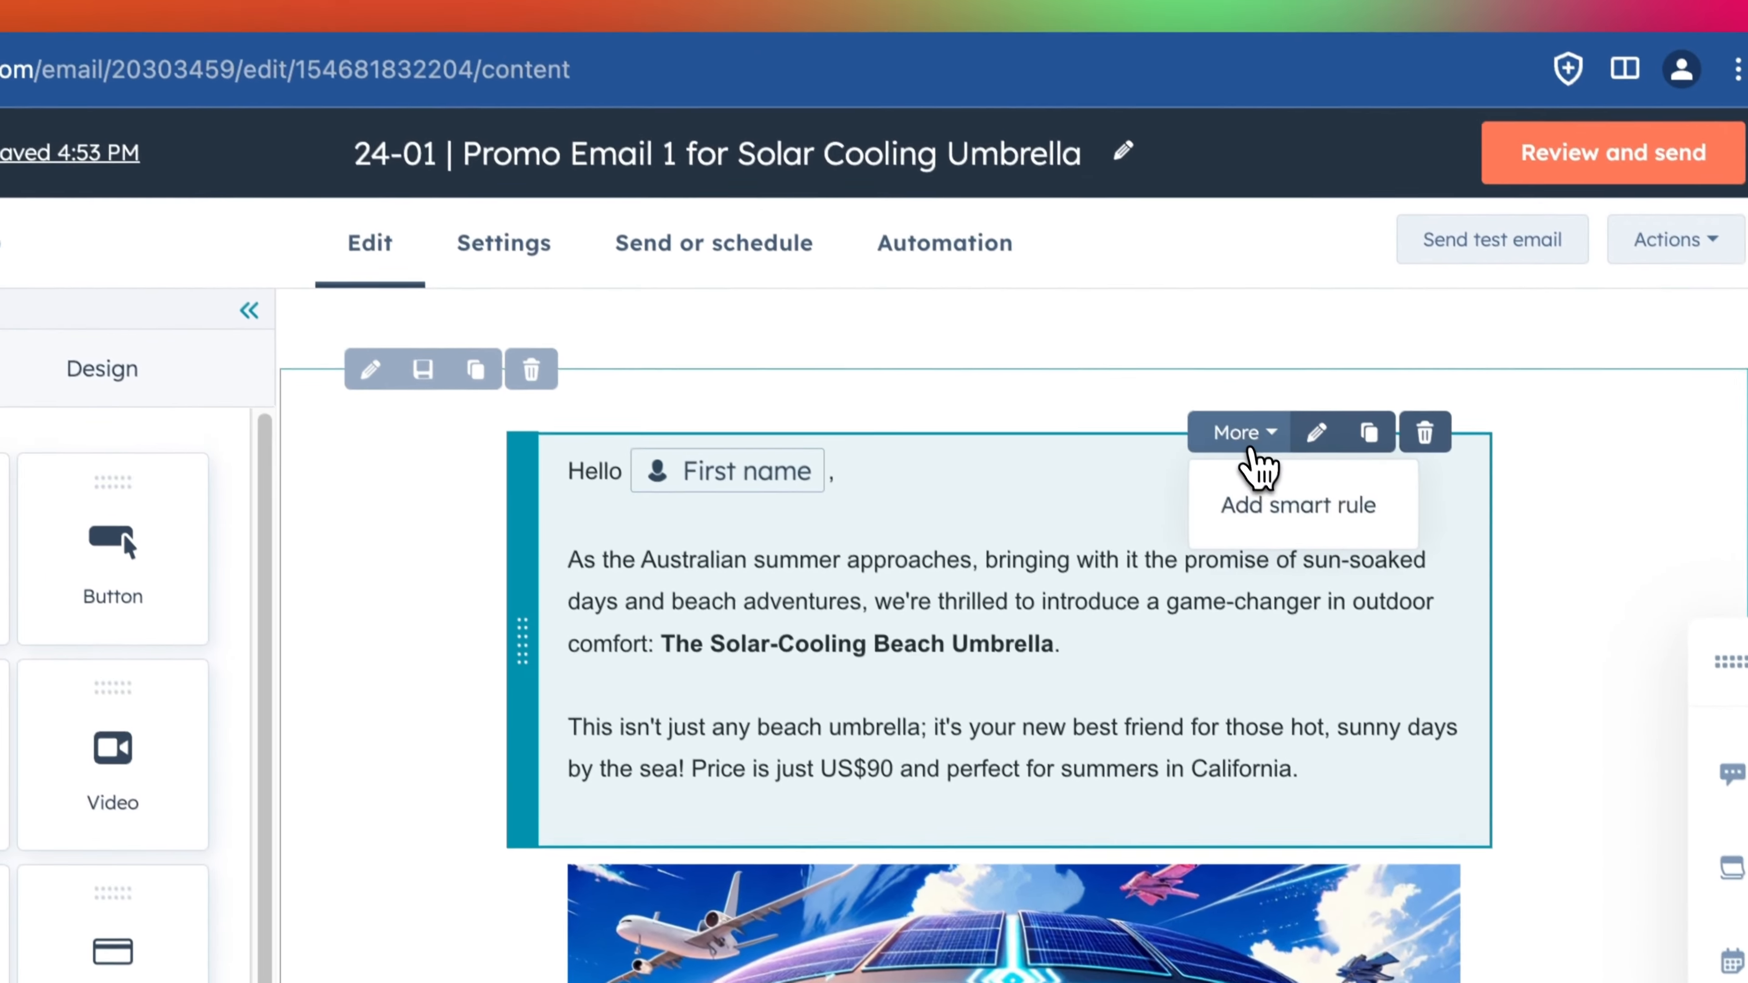
pyautogui.click(1343, 530)
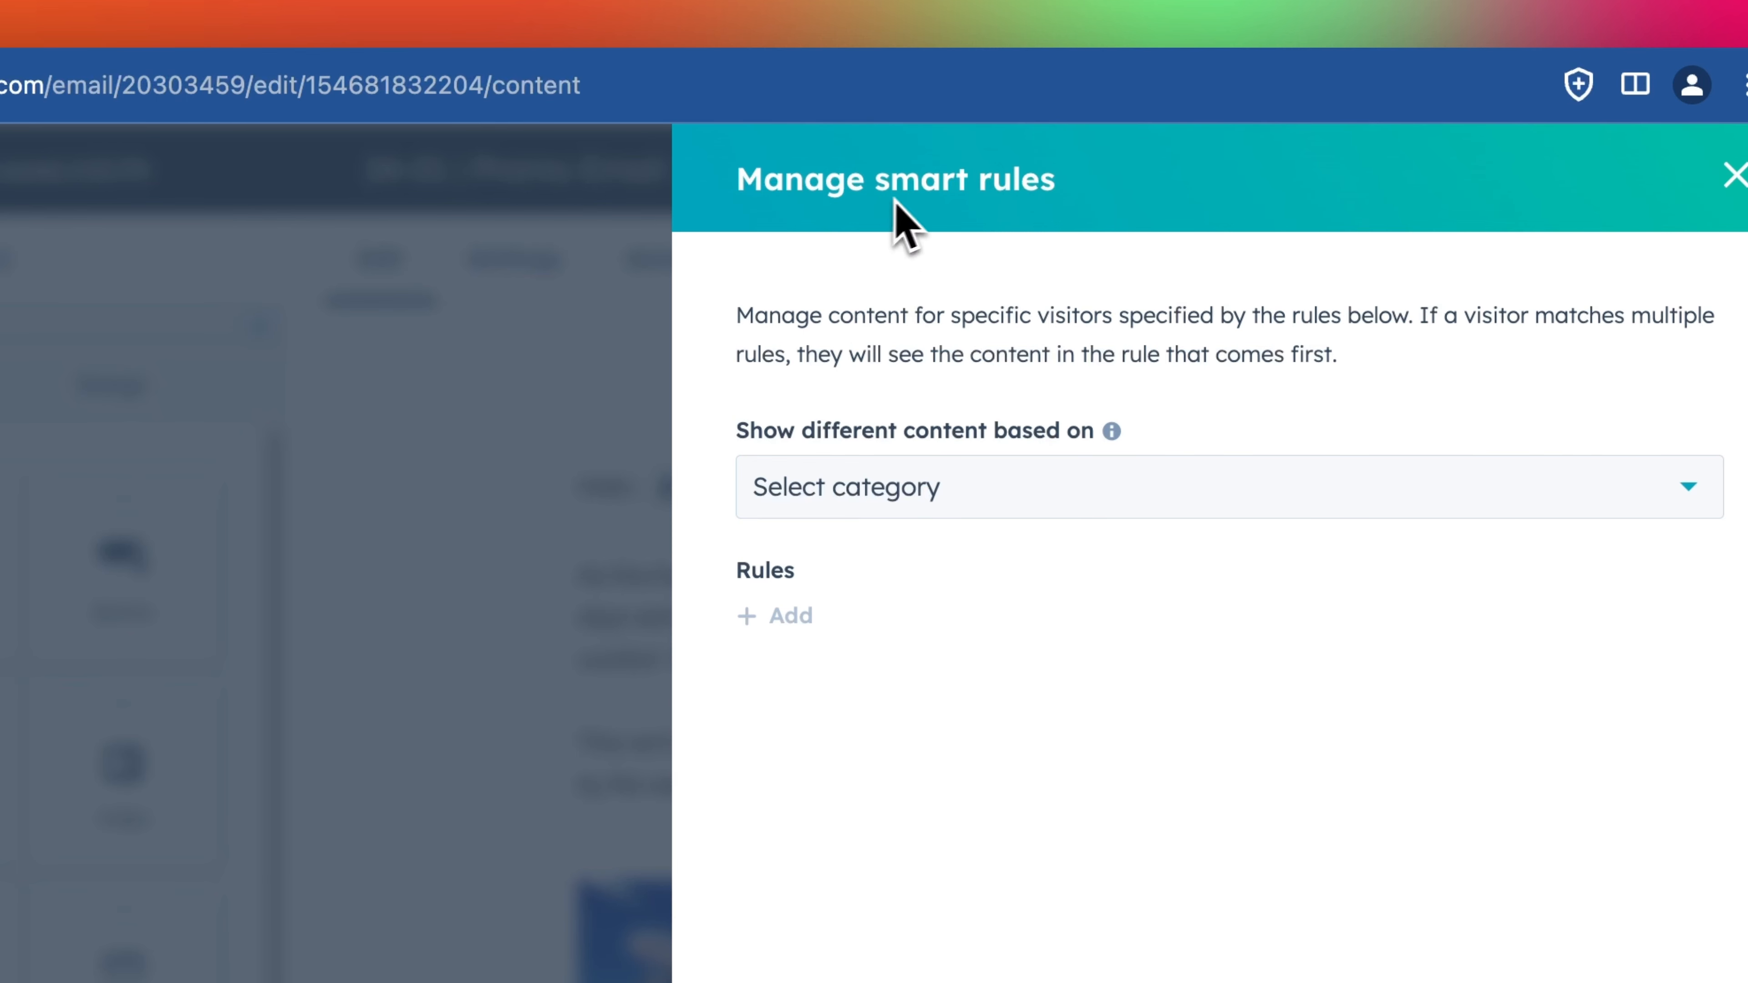
pyautogui.click(907, 477)
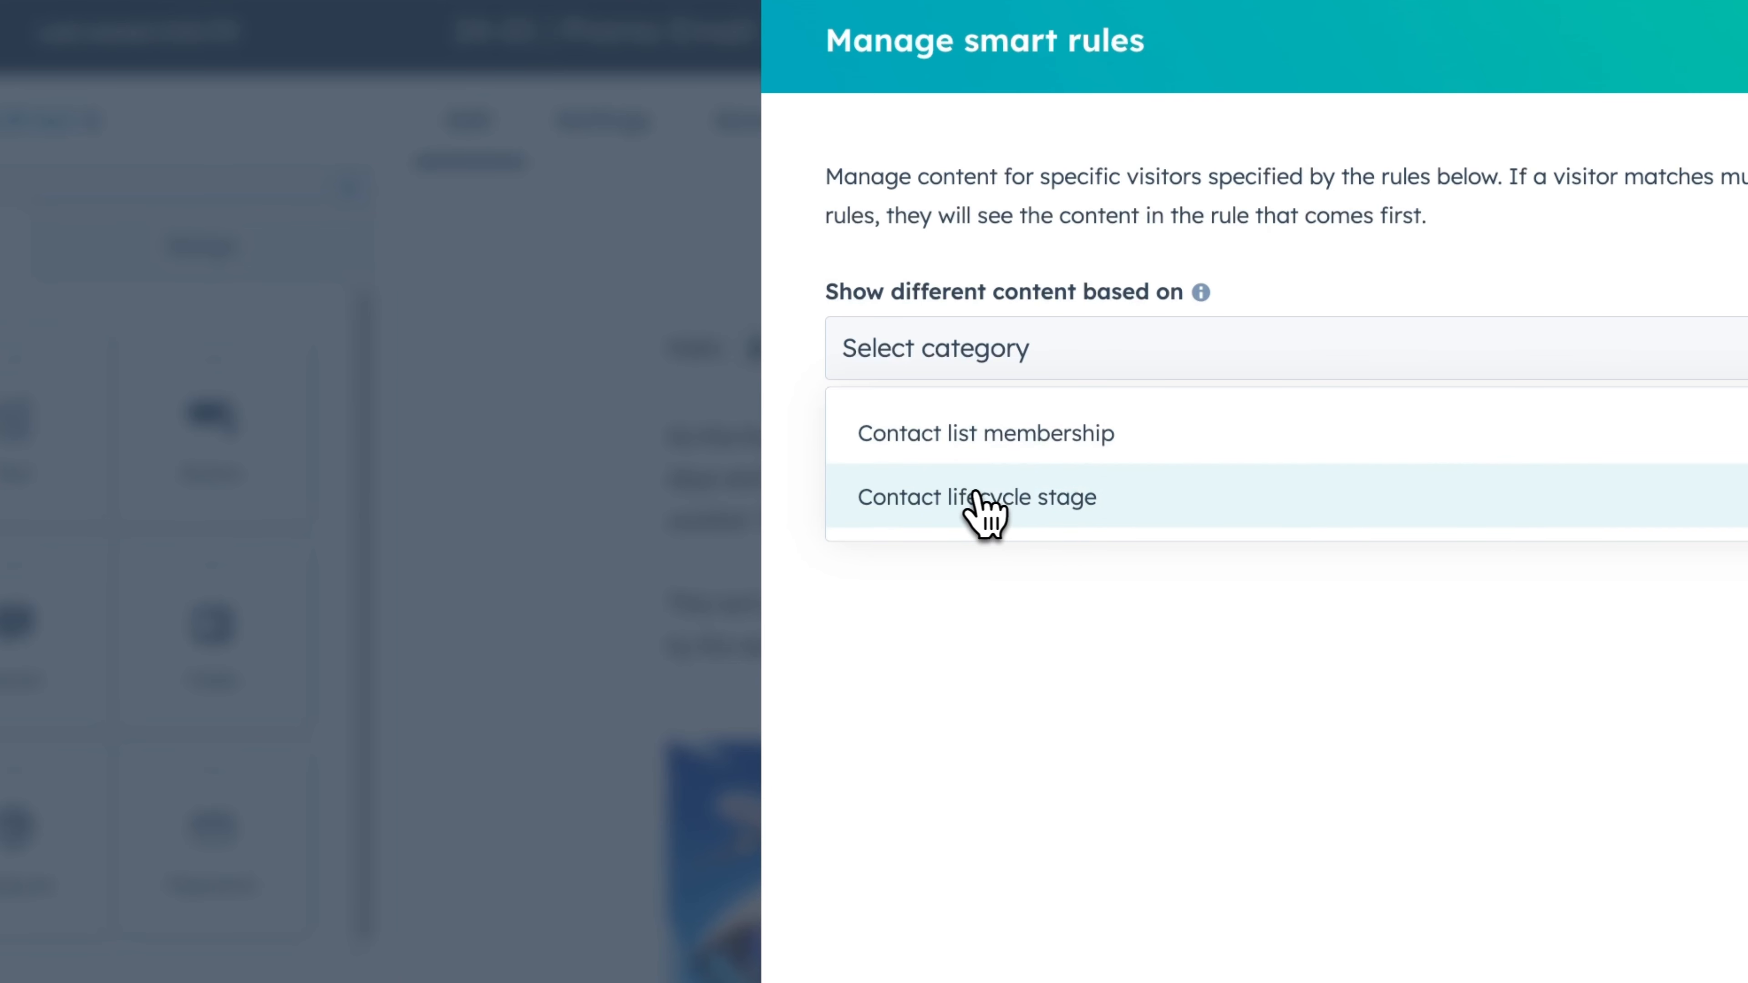
pyautogui.click(978, 508)
pyautogui.click(1001, 366)
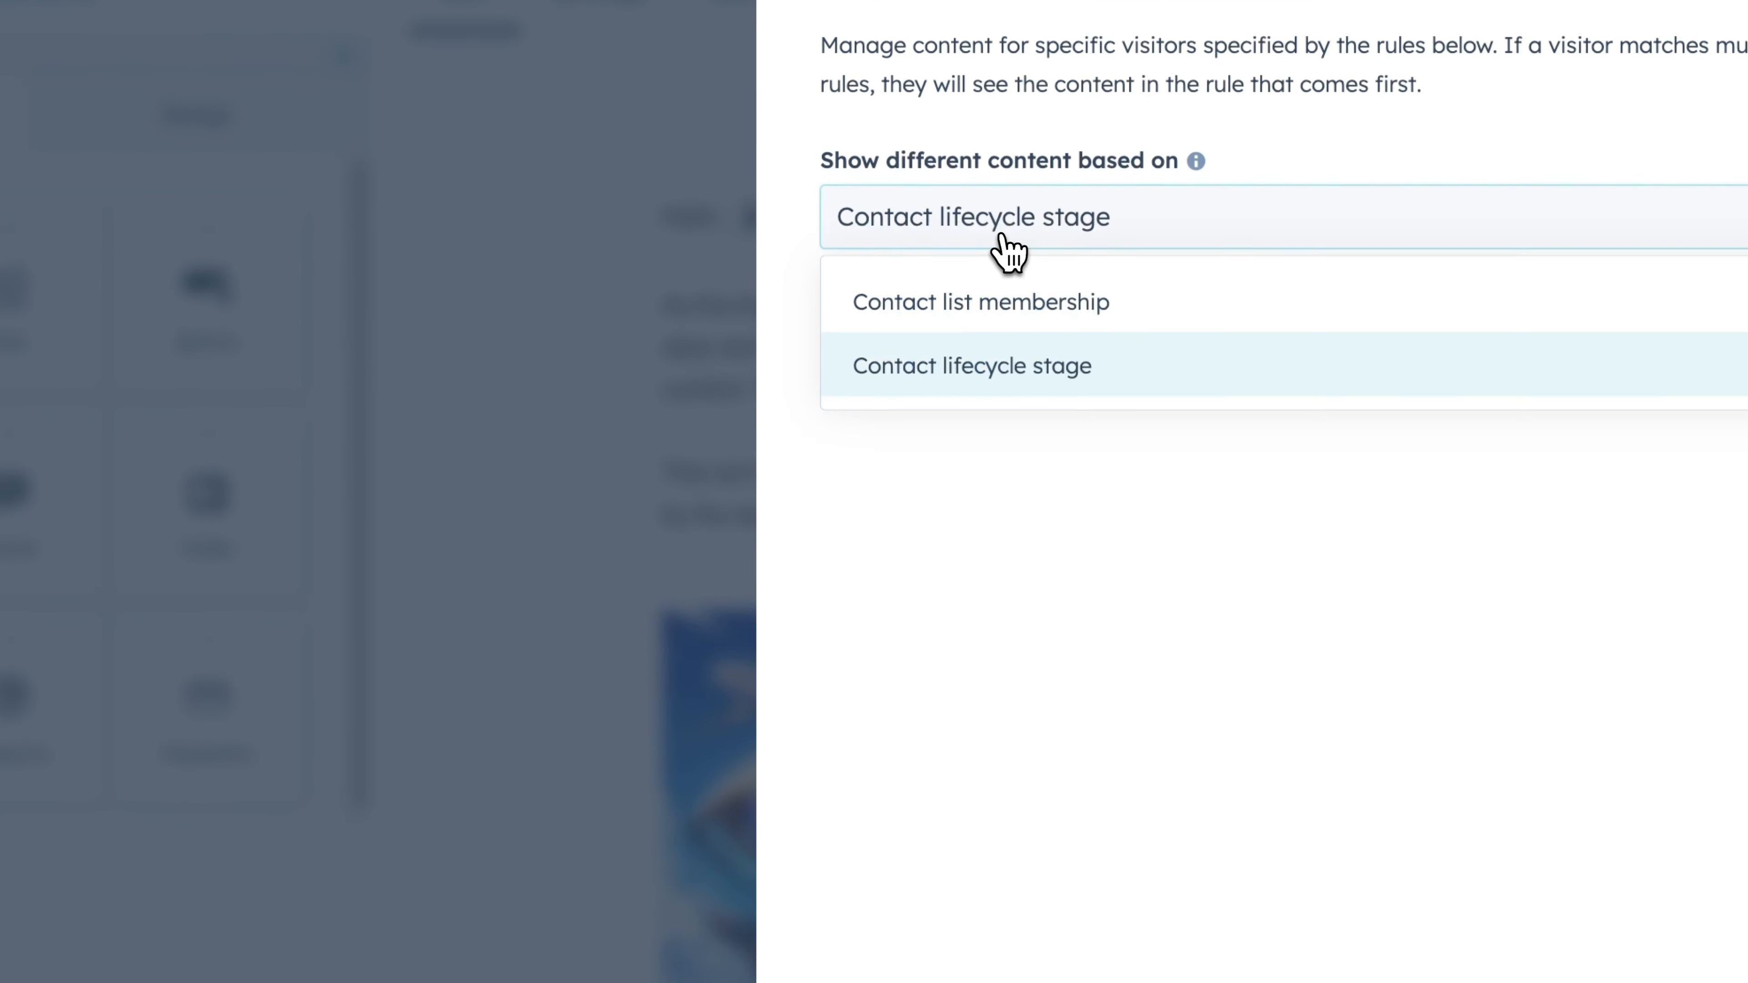
pyautogui.click(1053, 238)
pyautogui.click(891, 345)
pyautogui.click(1028, 388)
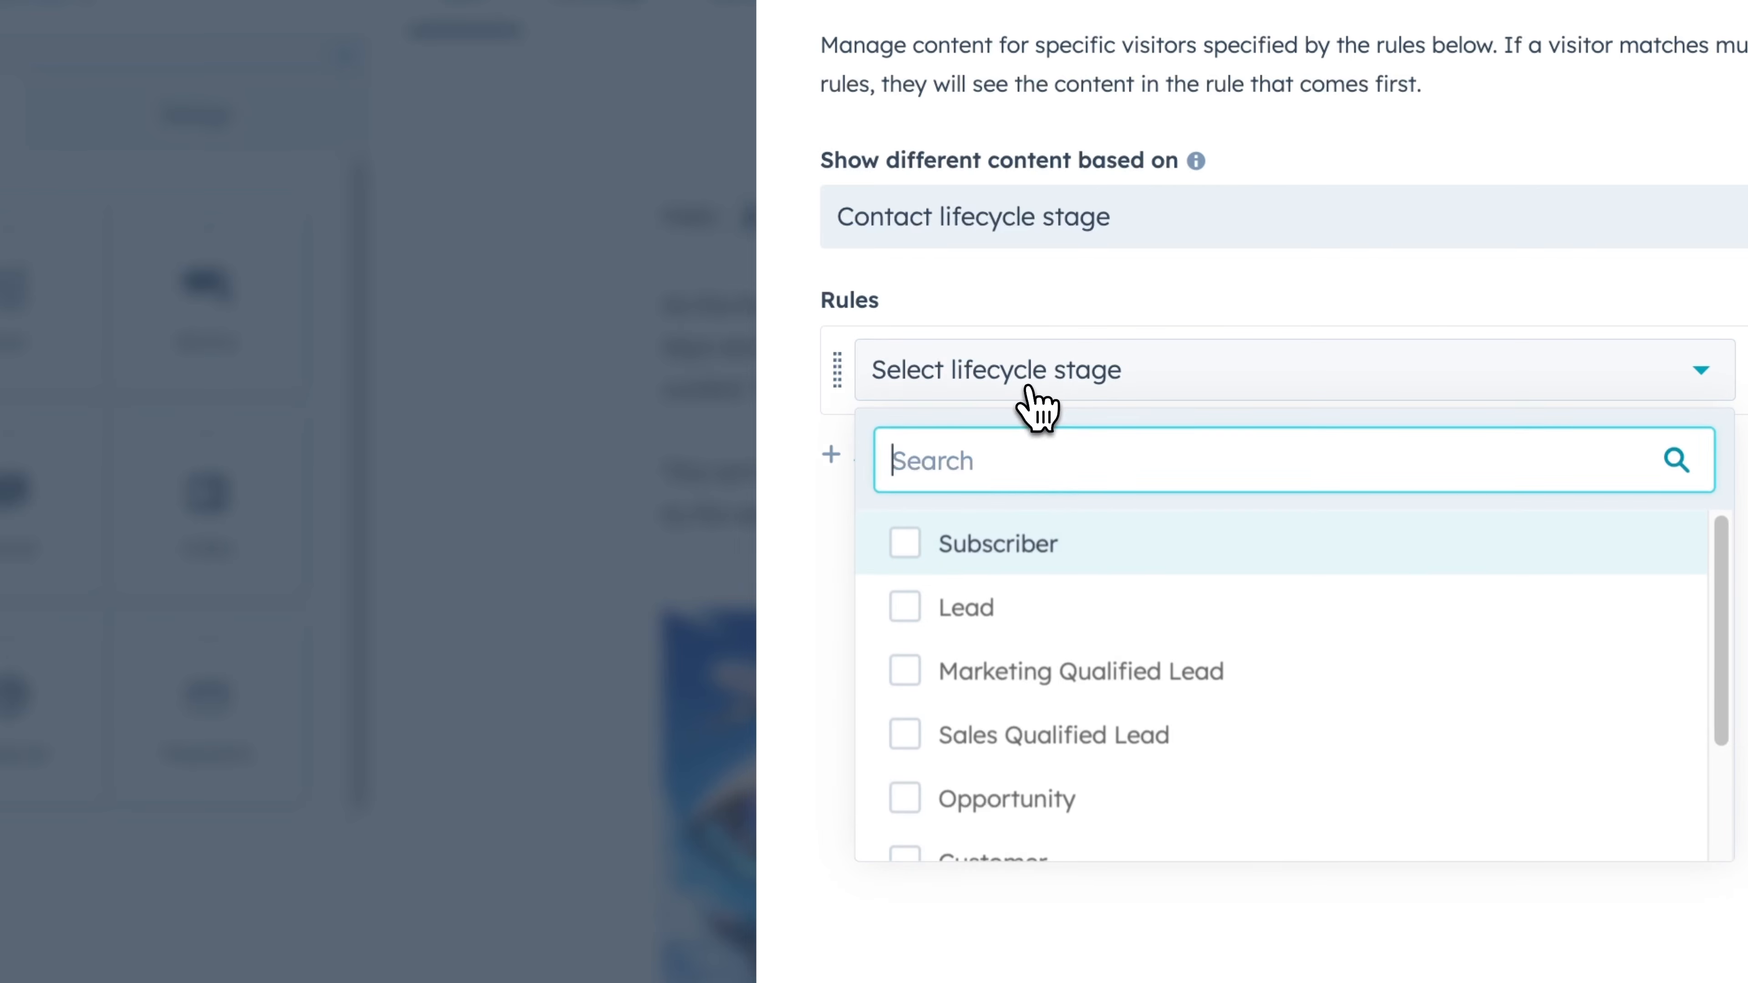
pyautogui.scroll(-3, 991, 671)
pyautogui.scroll(3, 987, 727)
pyautogui.scroll(-3, 986, 695)
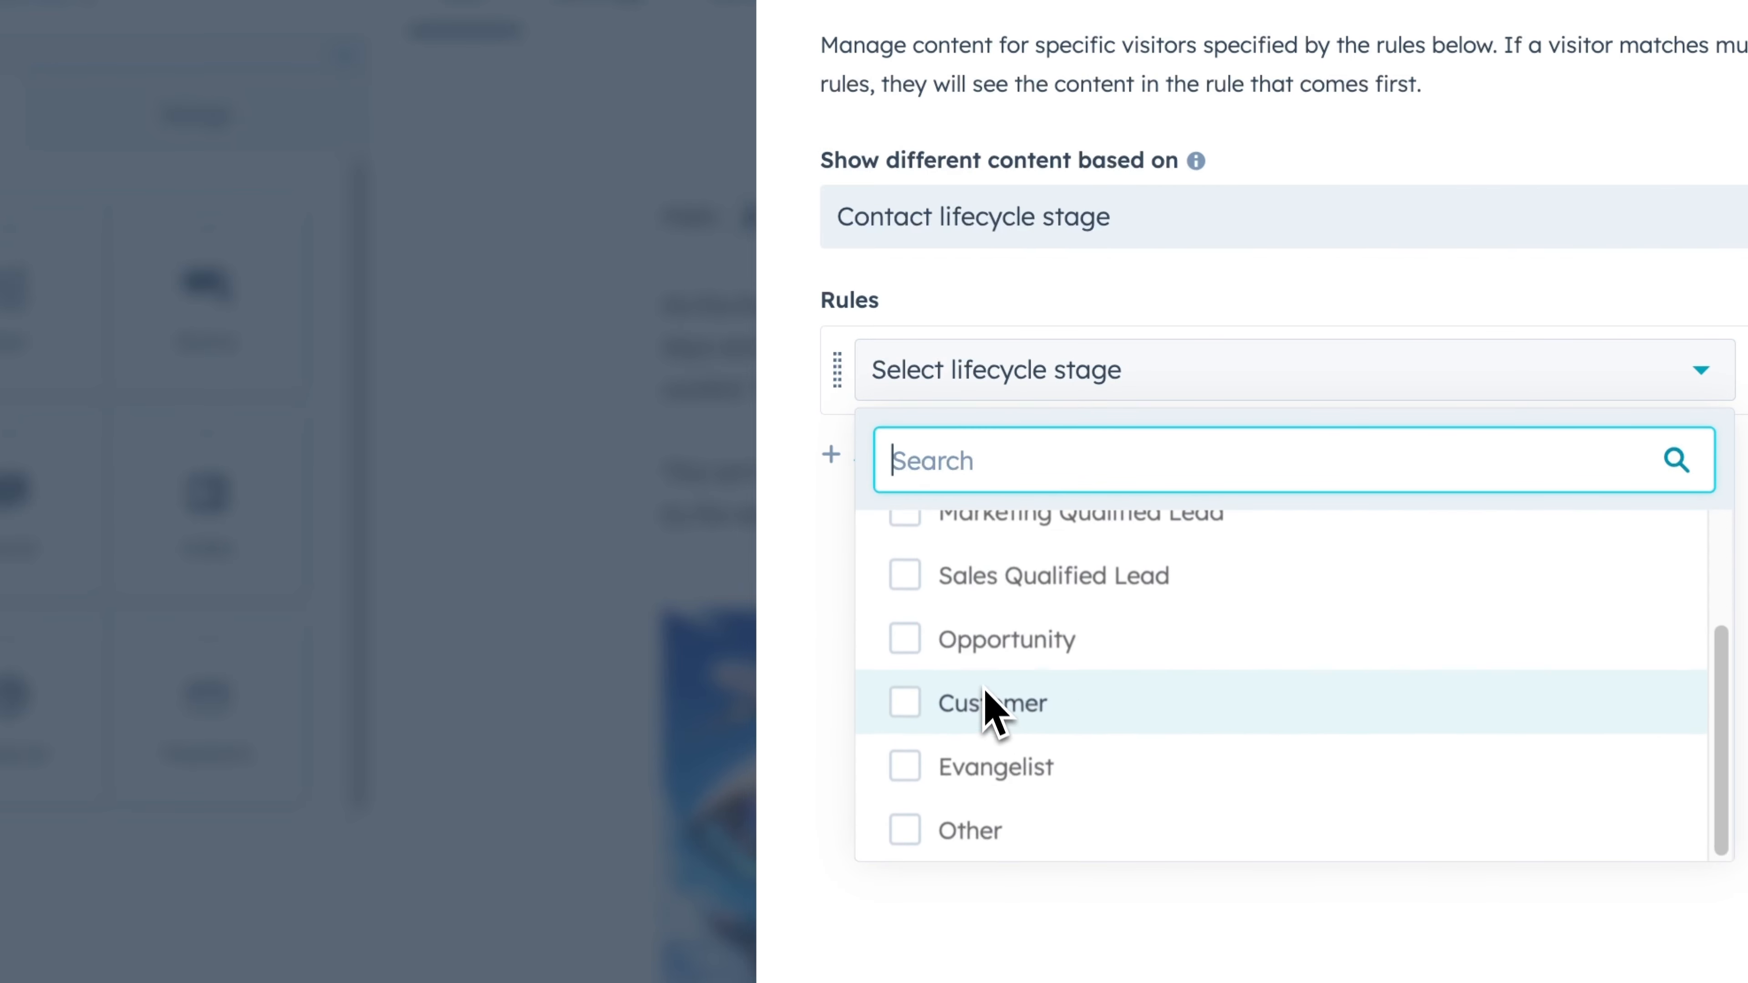
pyautogui.scroll(3, 983, 680)
pyautogui.click(1041, 904)
pyautogui.click(905, 231)
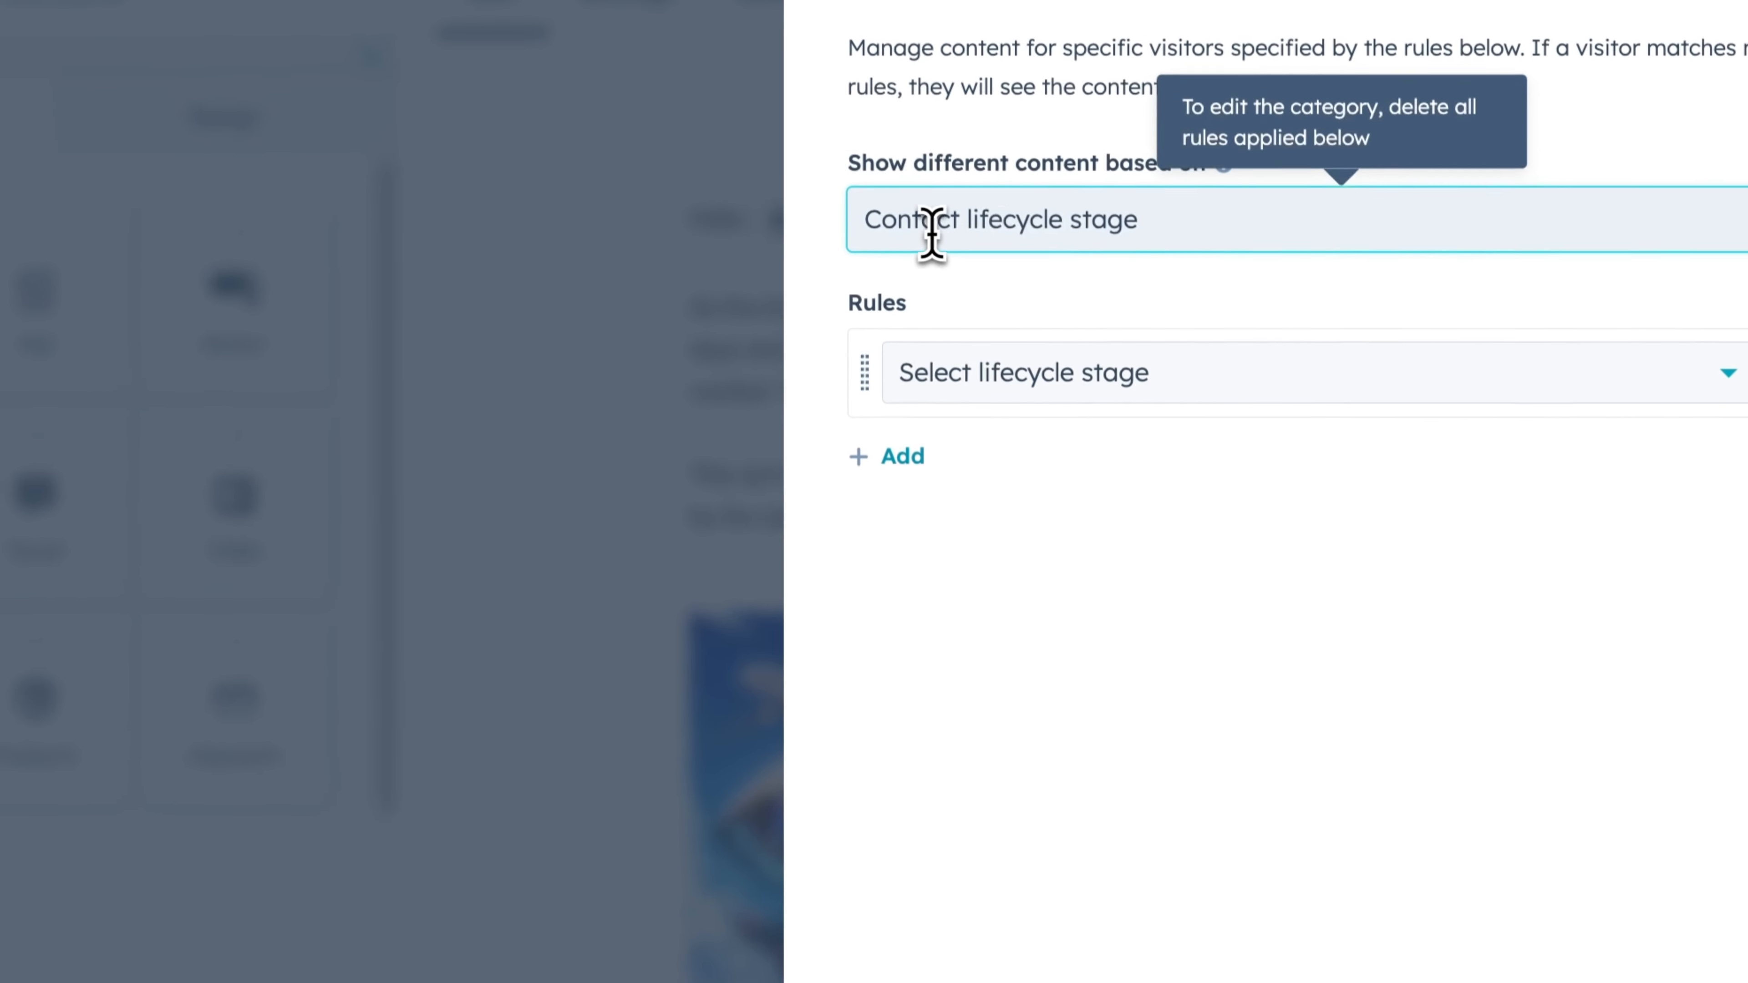
pyautogui.click(1034, 892)
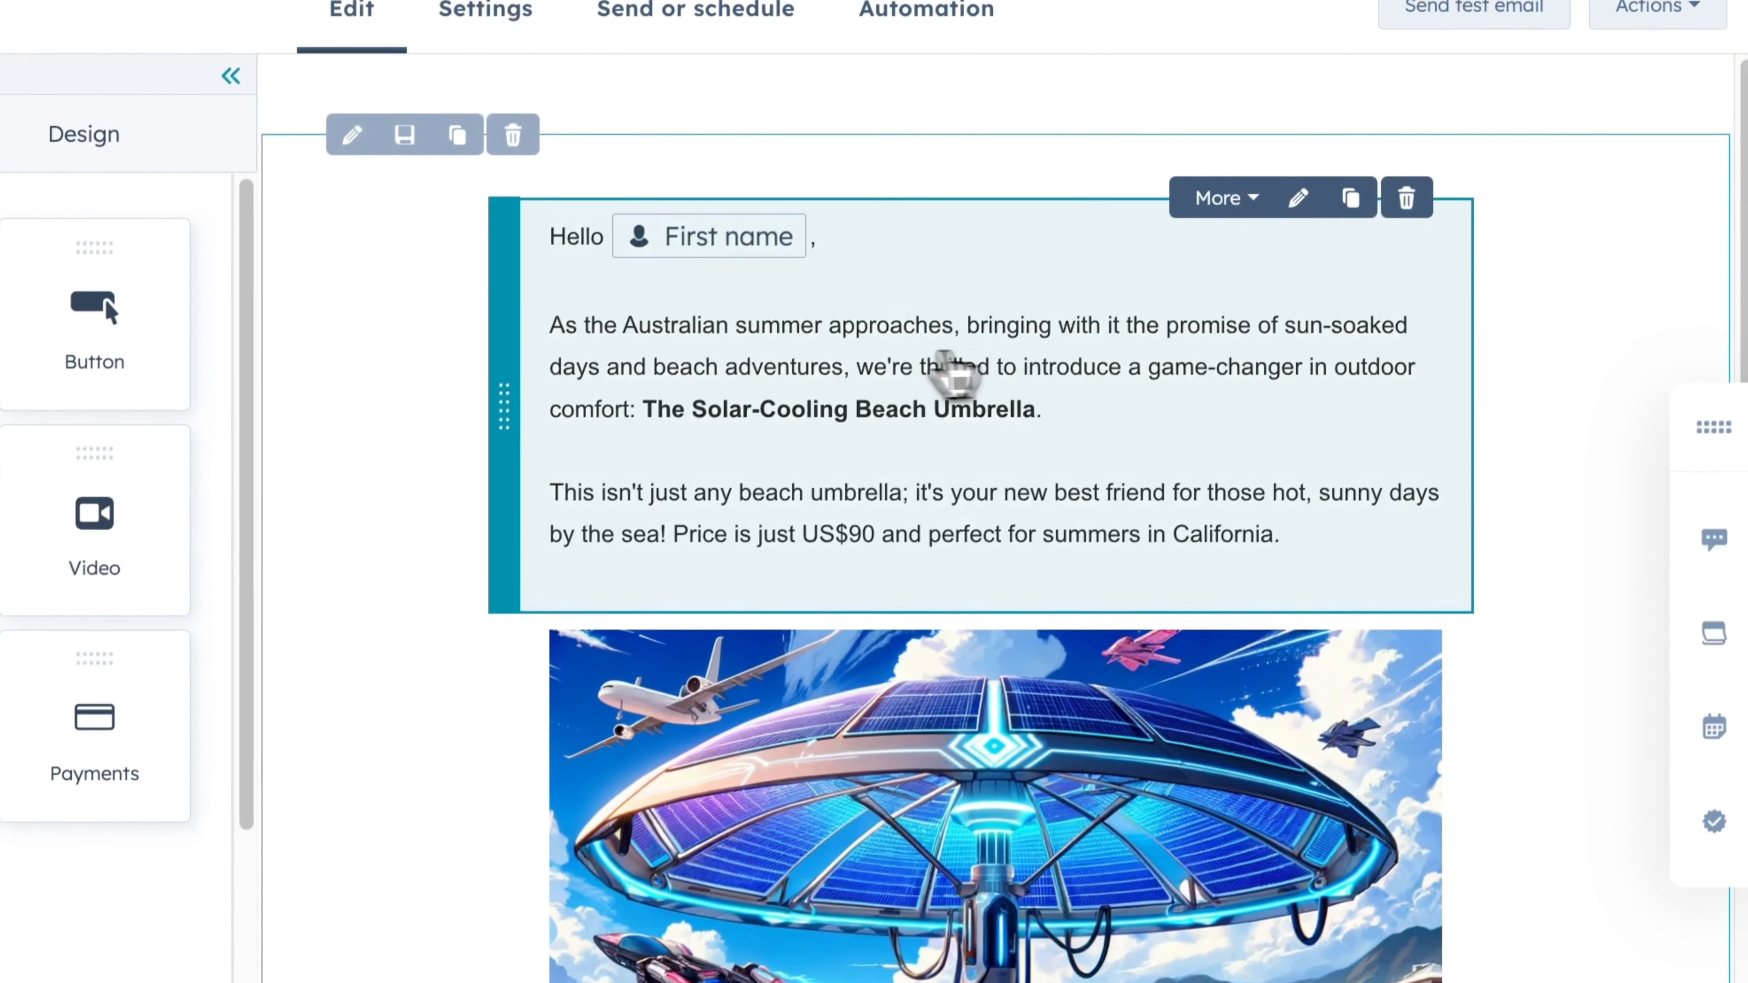
# - Start a smart rule on the intro text module based on Contact list membership
pyautogui.click(1224, 207)
pyautogui.click(1221, 270)
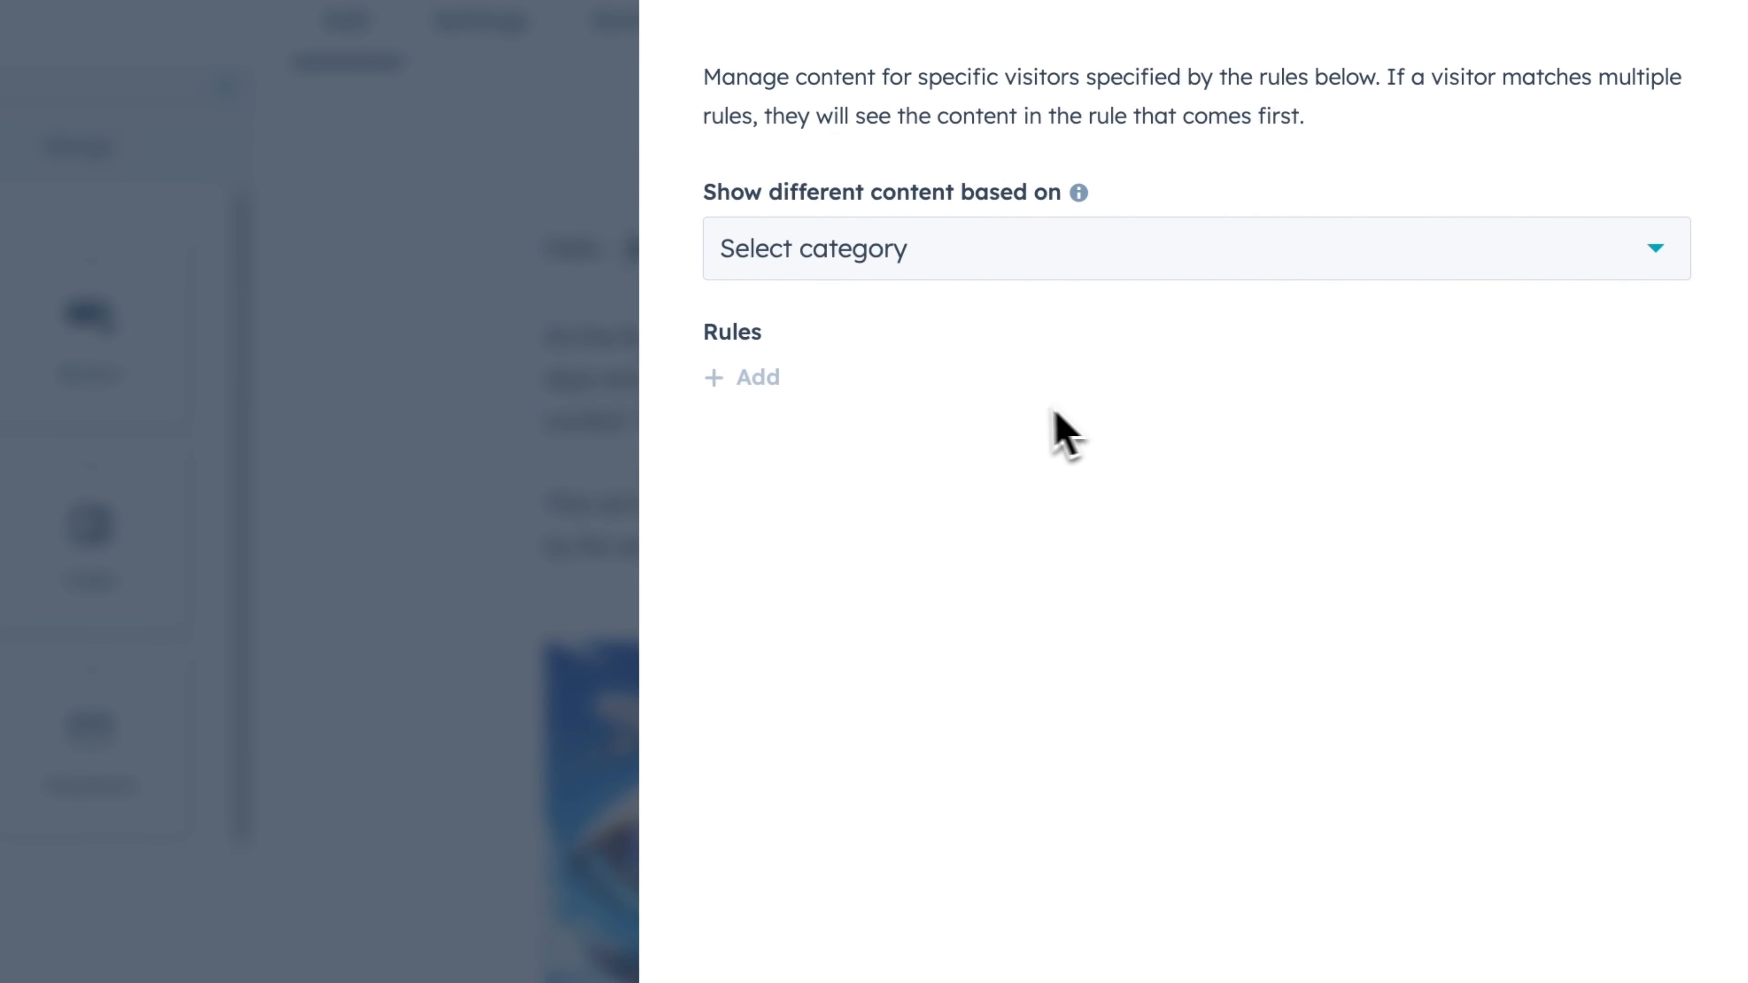
pyautogui.click(949, 275)
pyautogui.click(874, 332)
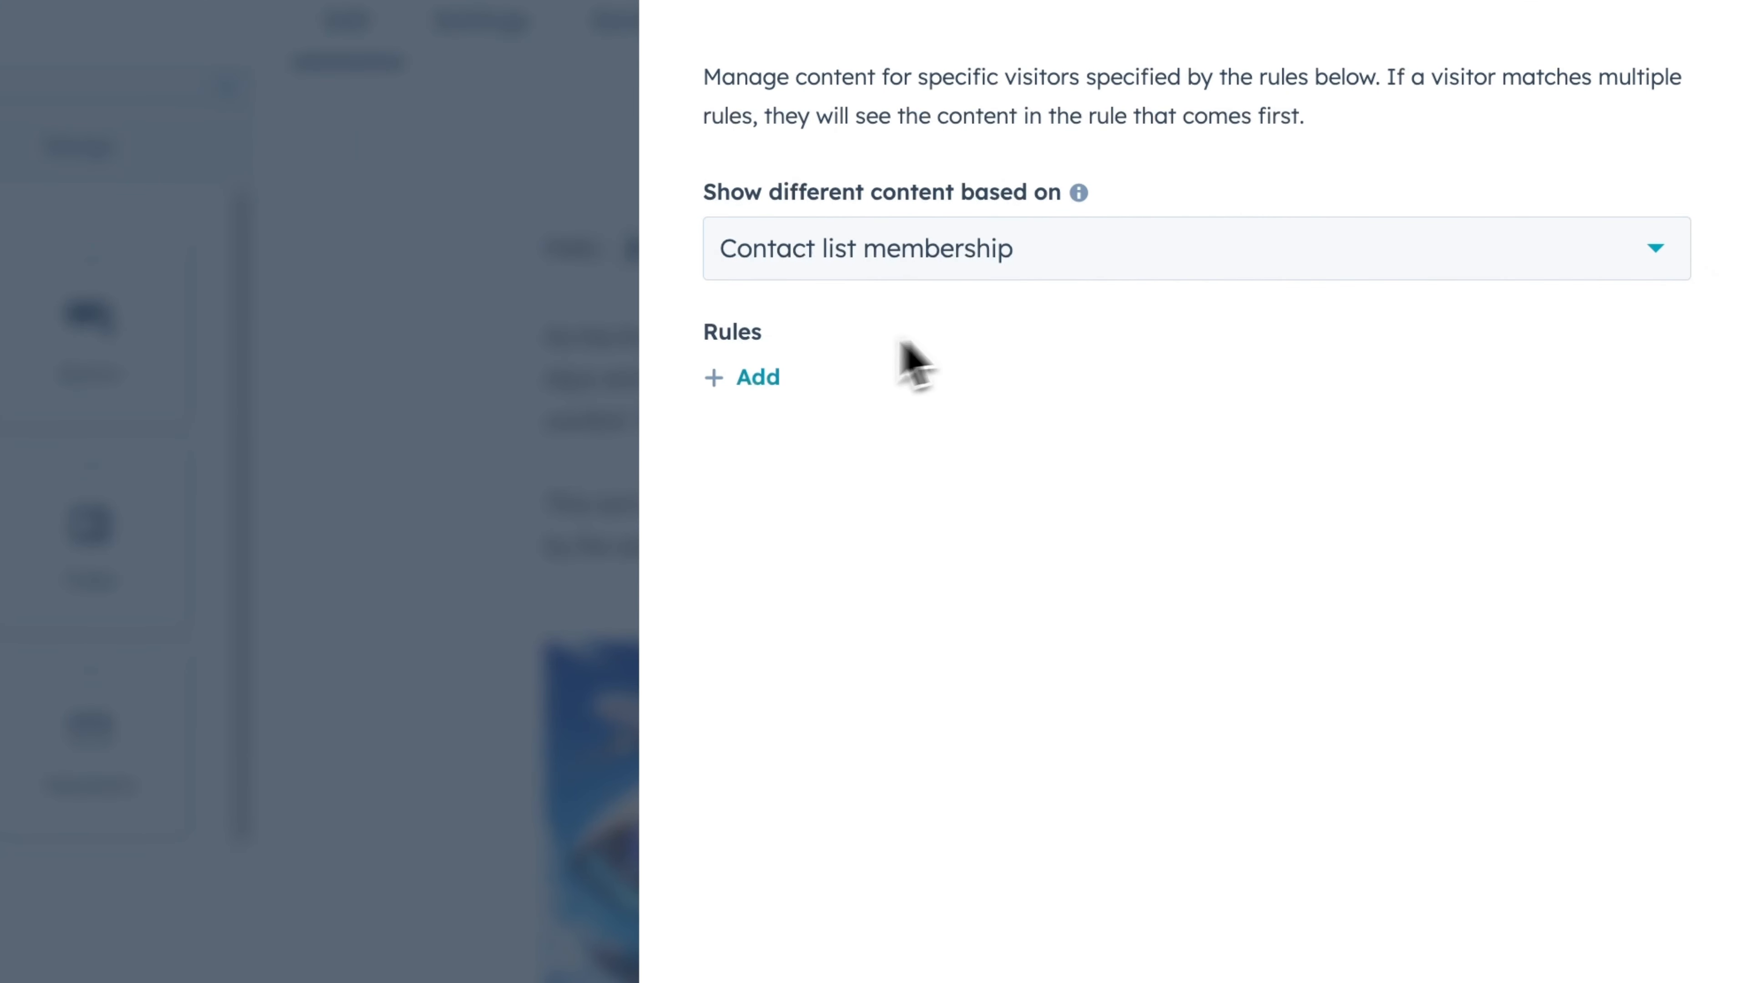
# - Add a rule for the Key Leads Australia contact list and save the smart rule
pyautogui.click(760, 377)
pyautogui.click(881, 417)
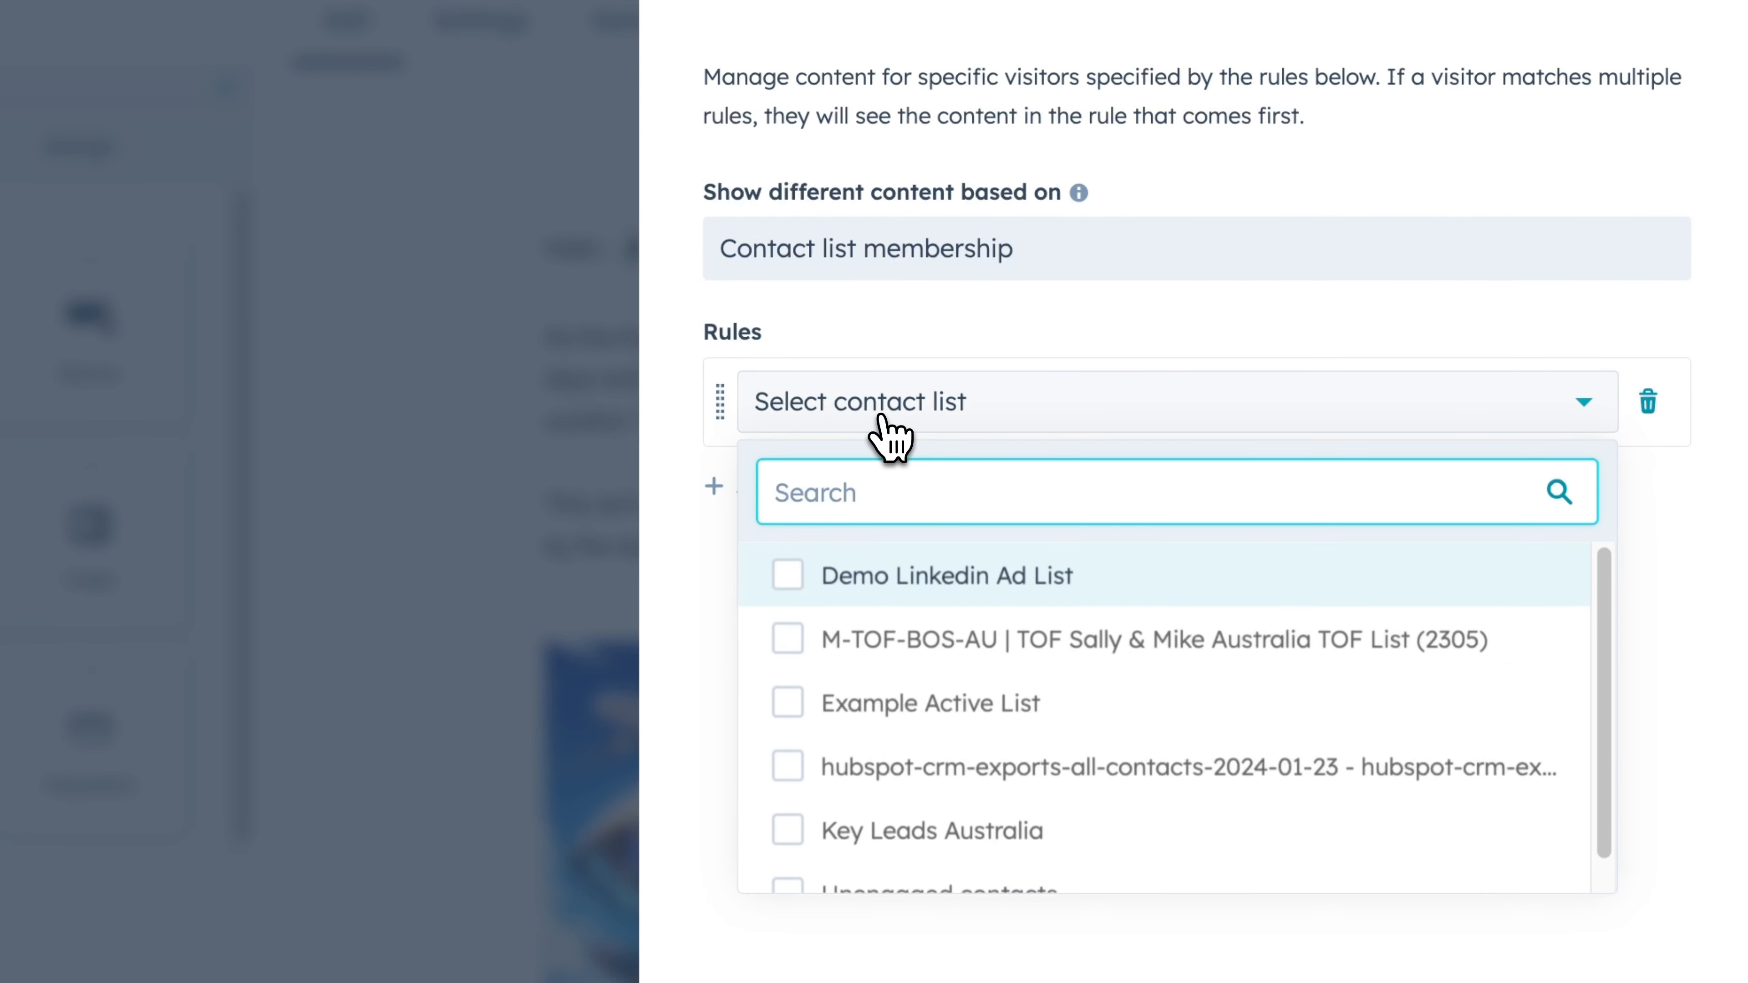
pyautogui.write('aus')
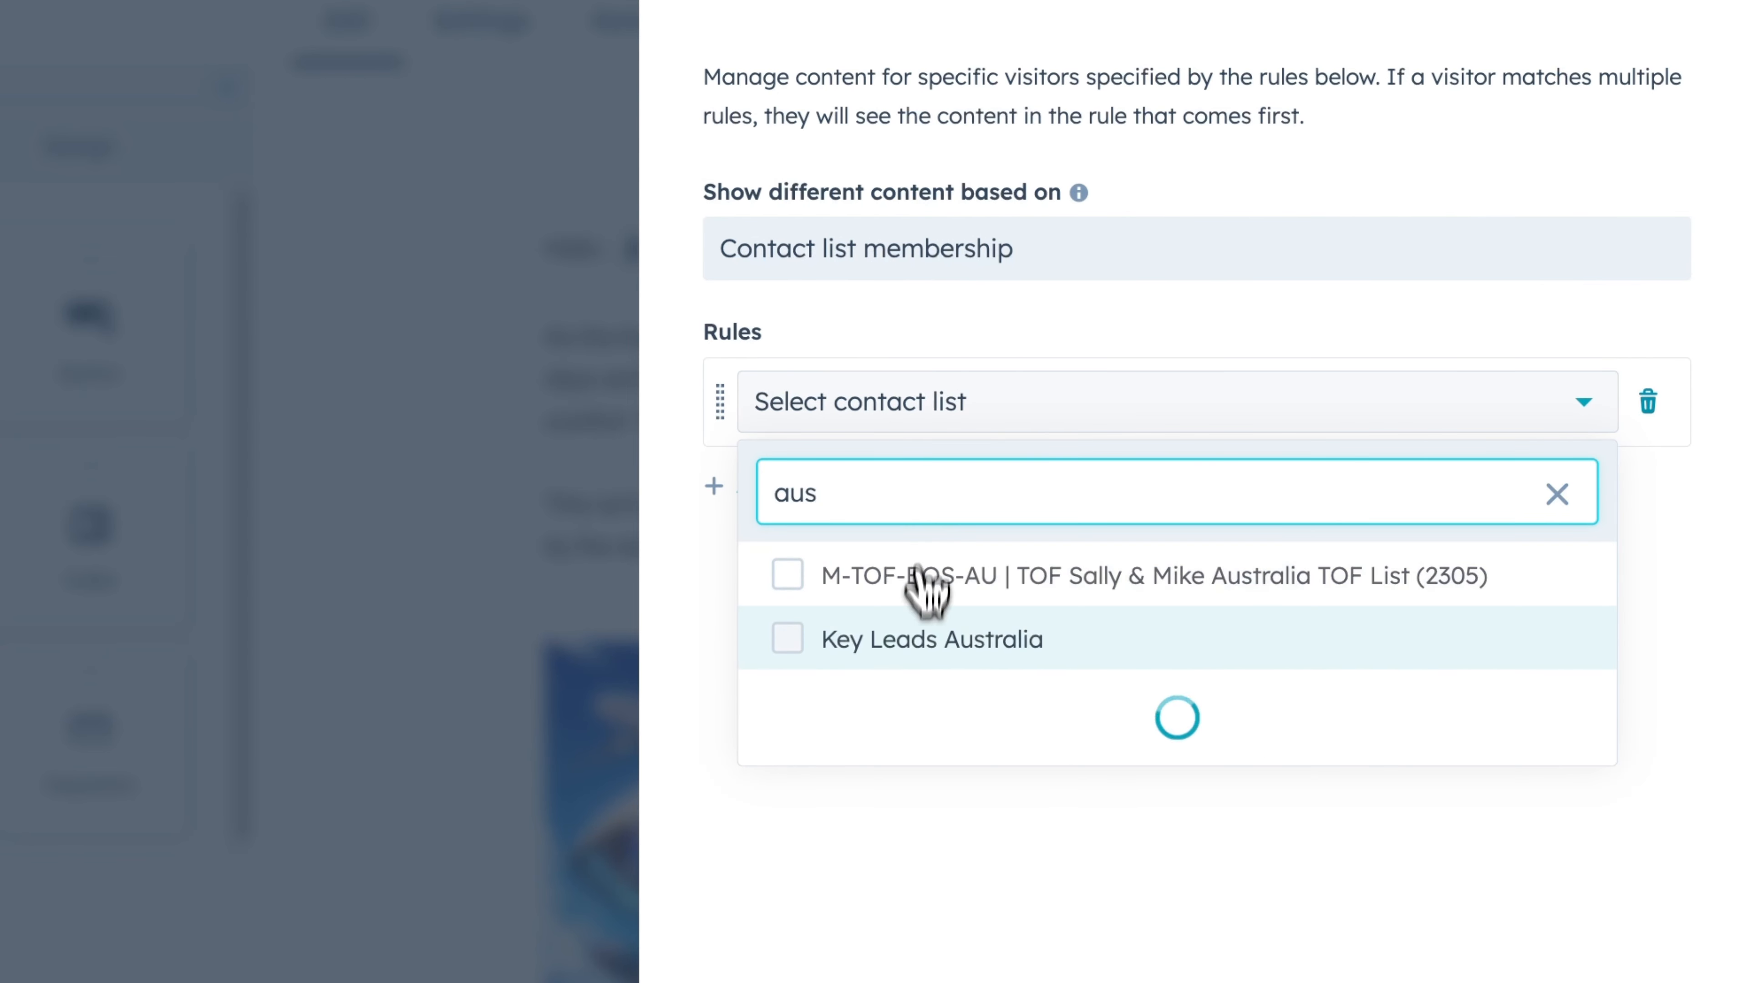
pyautogui.click(929, 641)
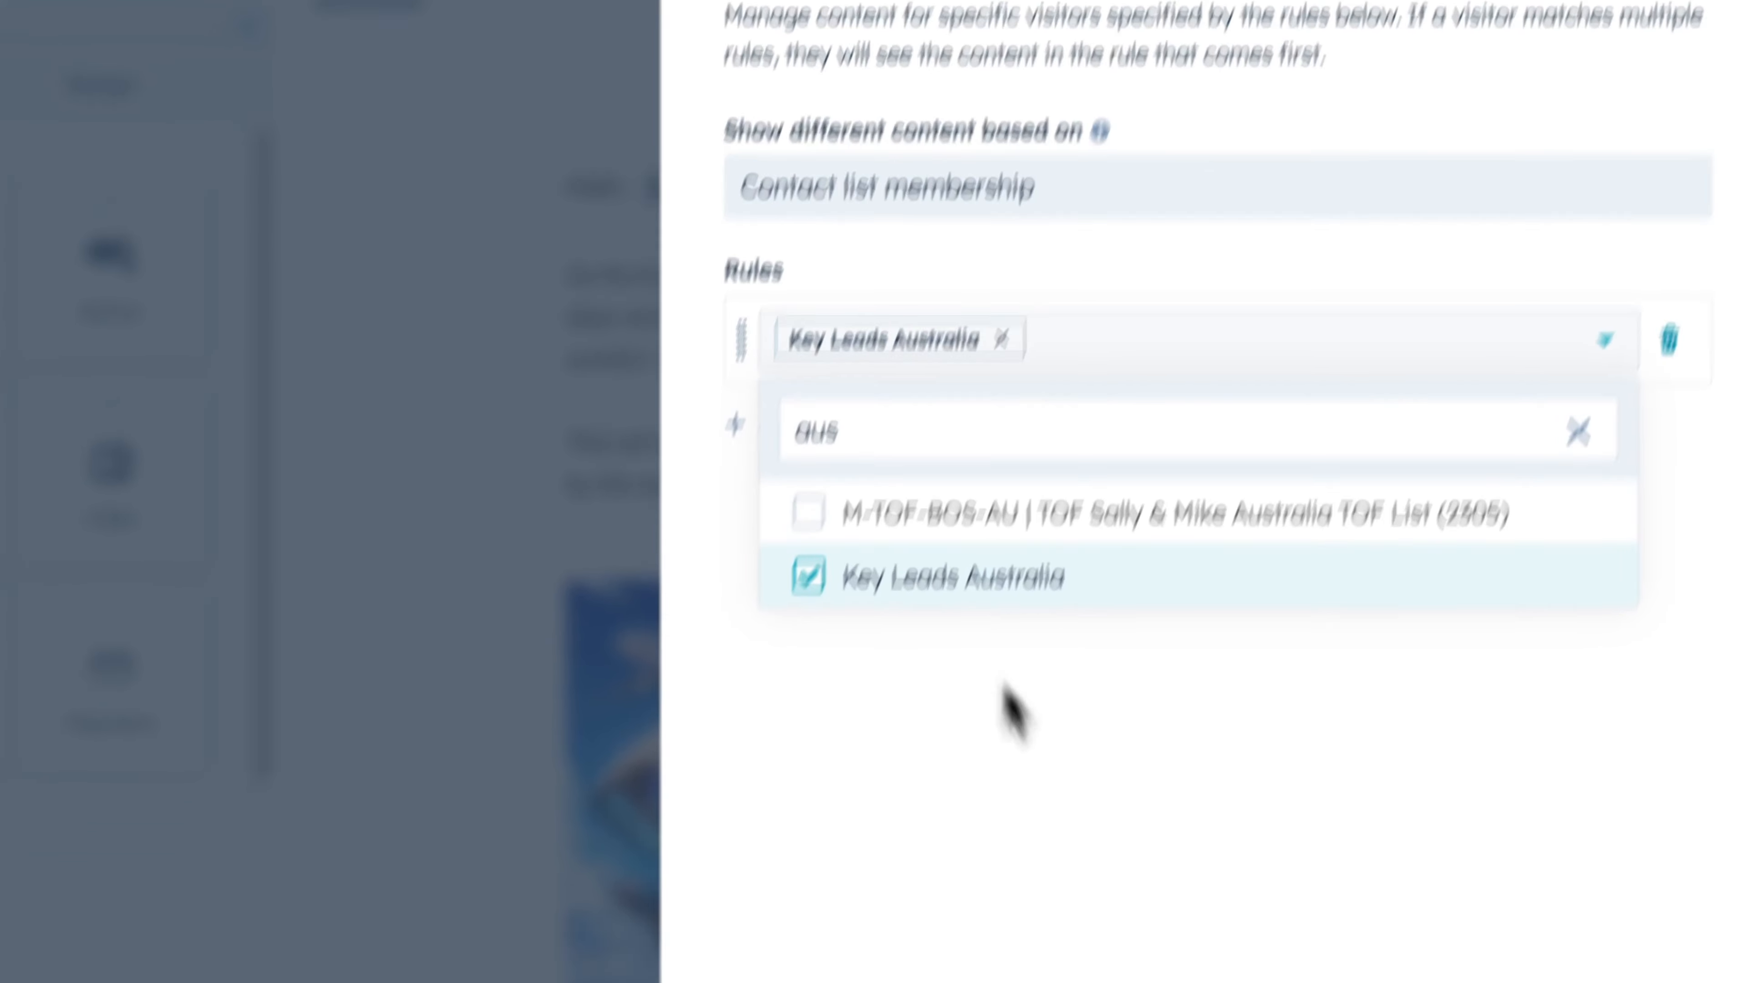
pyautogui.click(1065, 954)
pyautogui.click(866, 902)
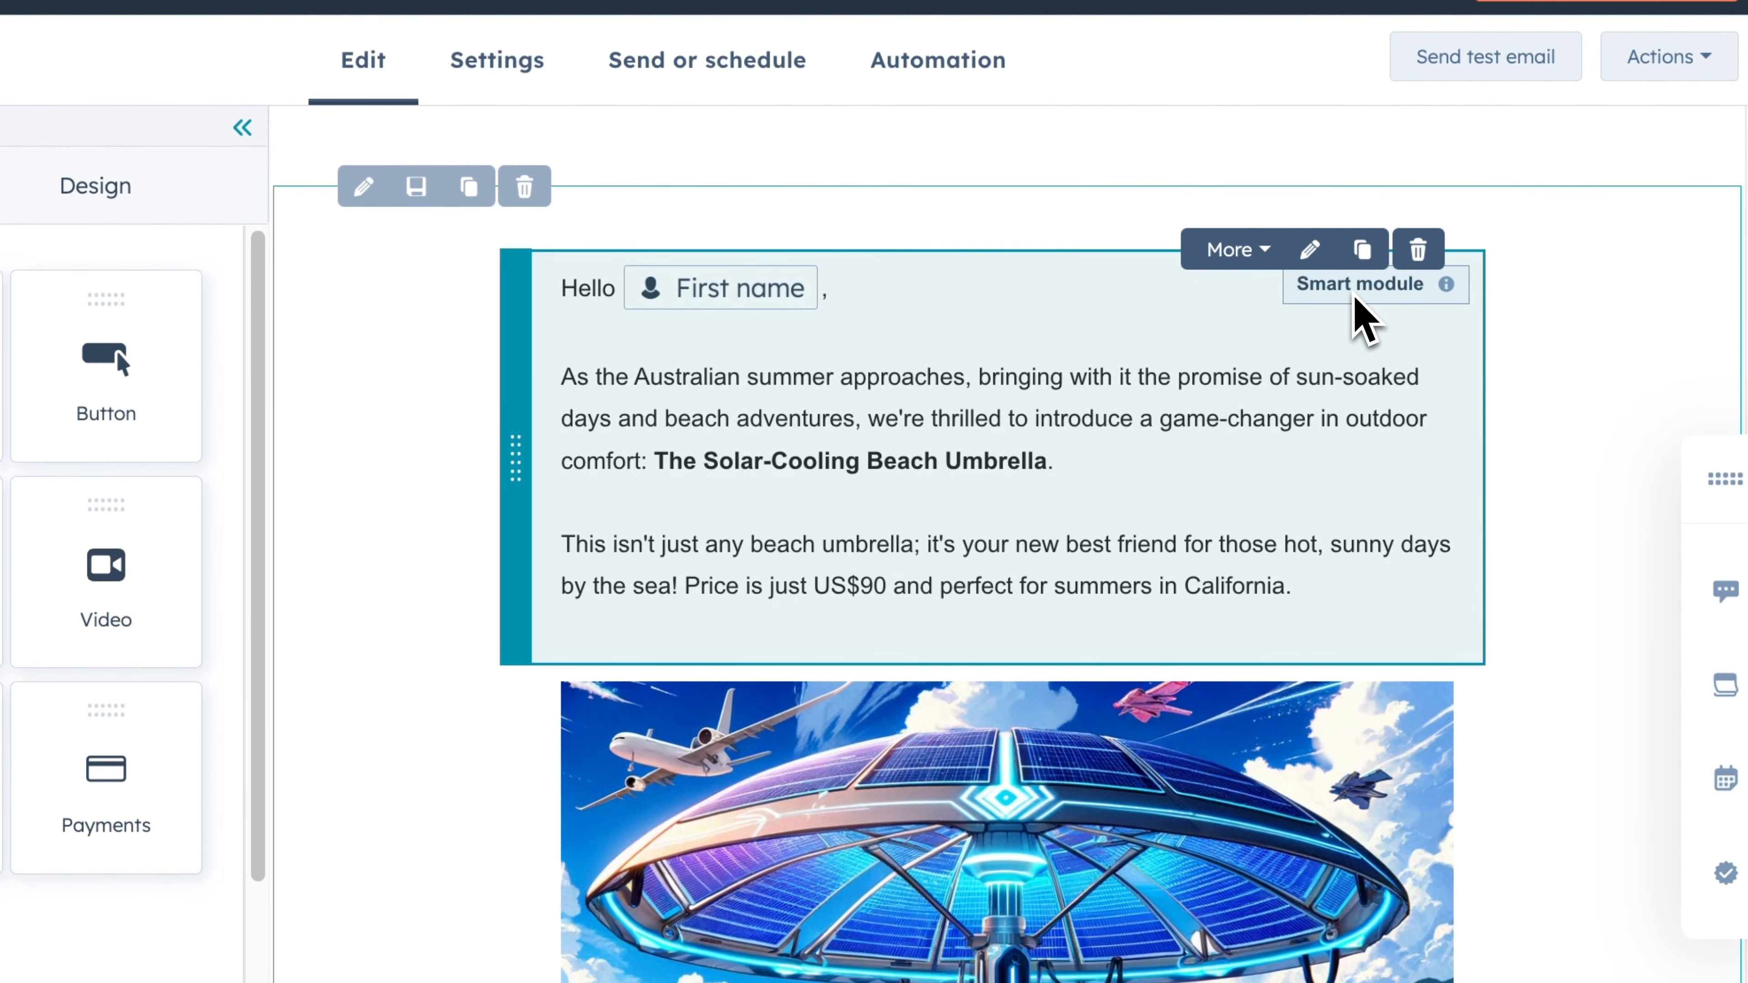
# - Open the text module's Key Leads Australia variation for editing
pyautogui.click(1359, 314)
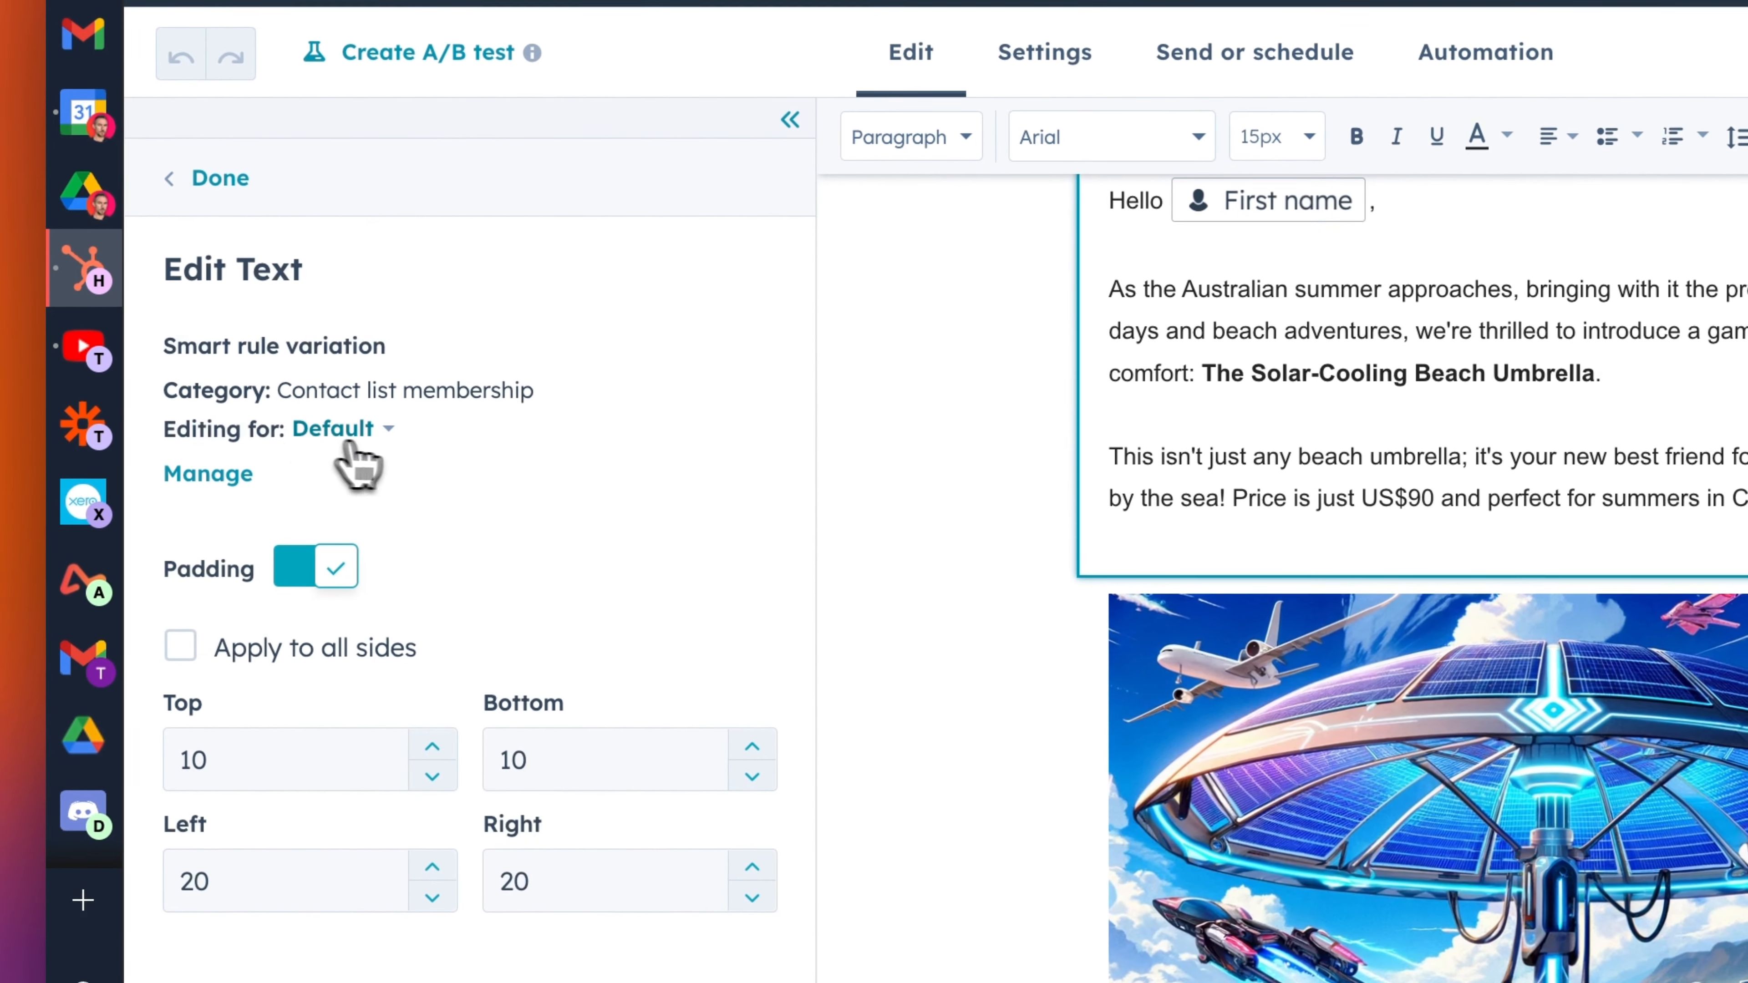
pyautogui.click(348, 444)
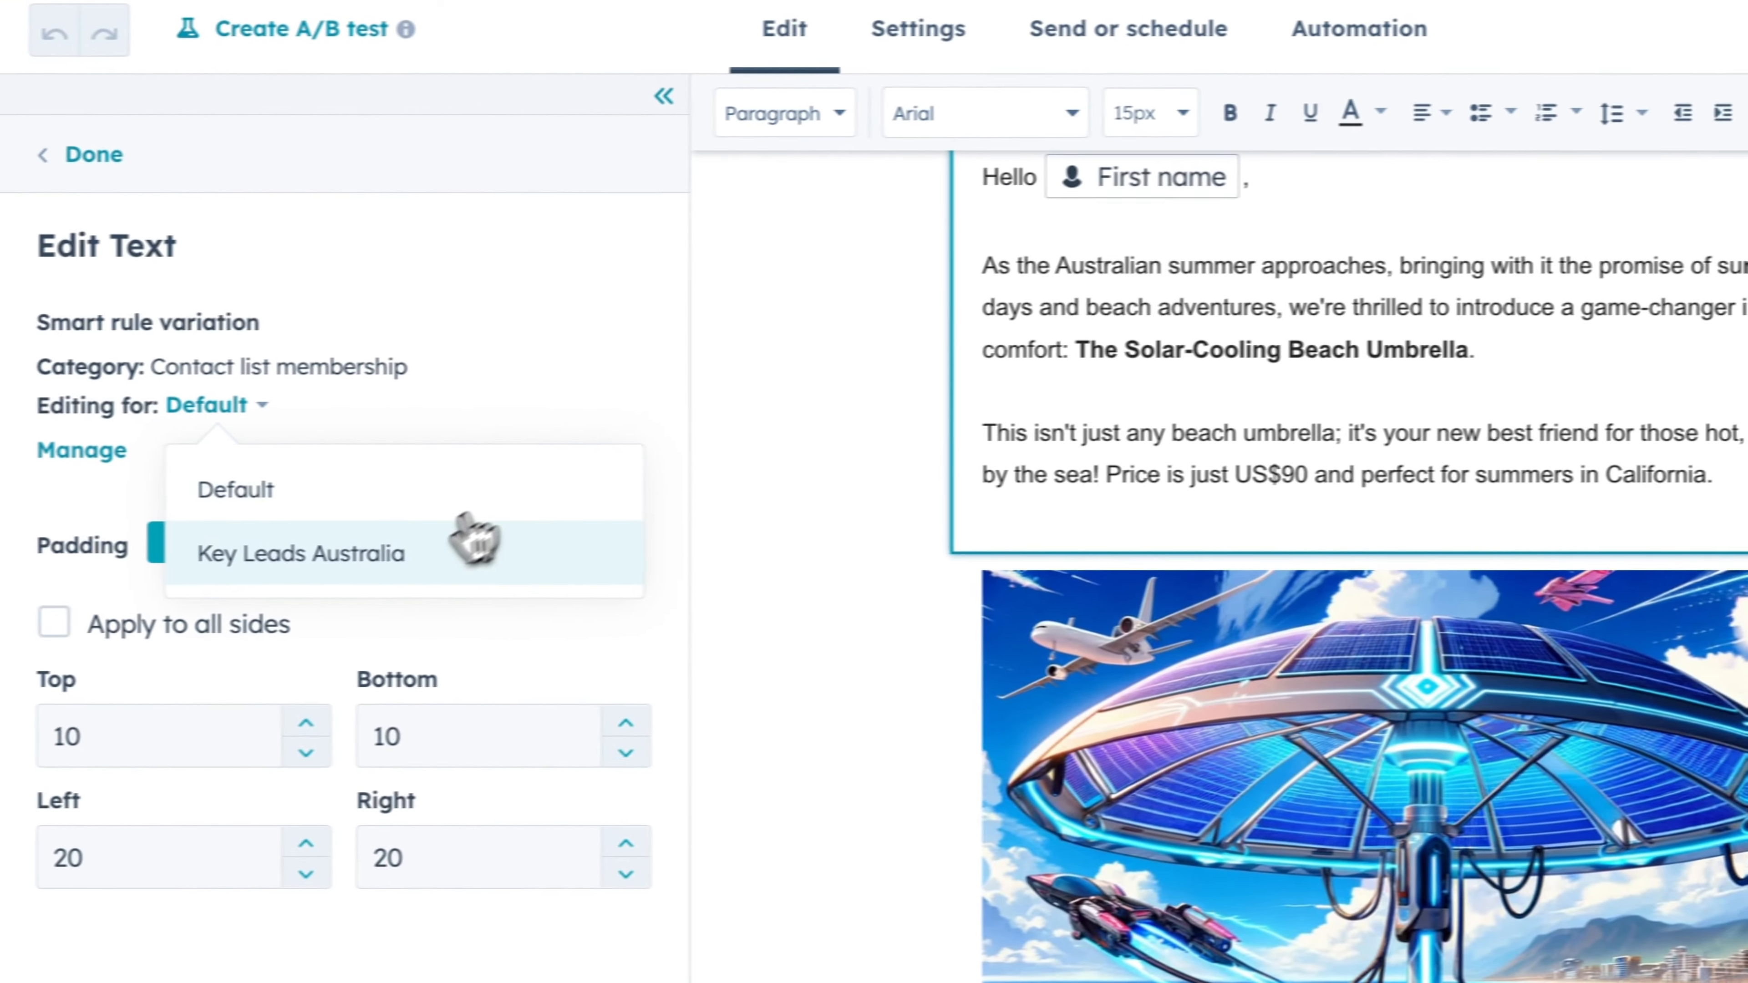
pyautogui.click(113, 572)
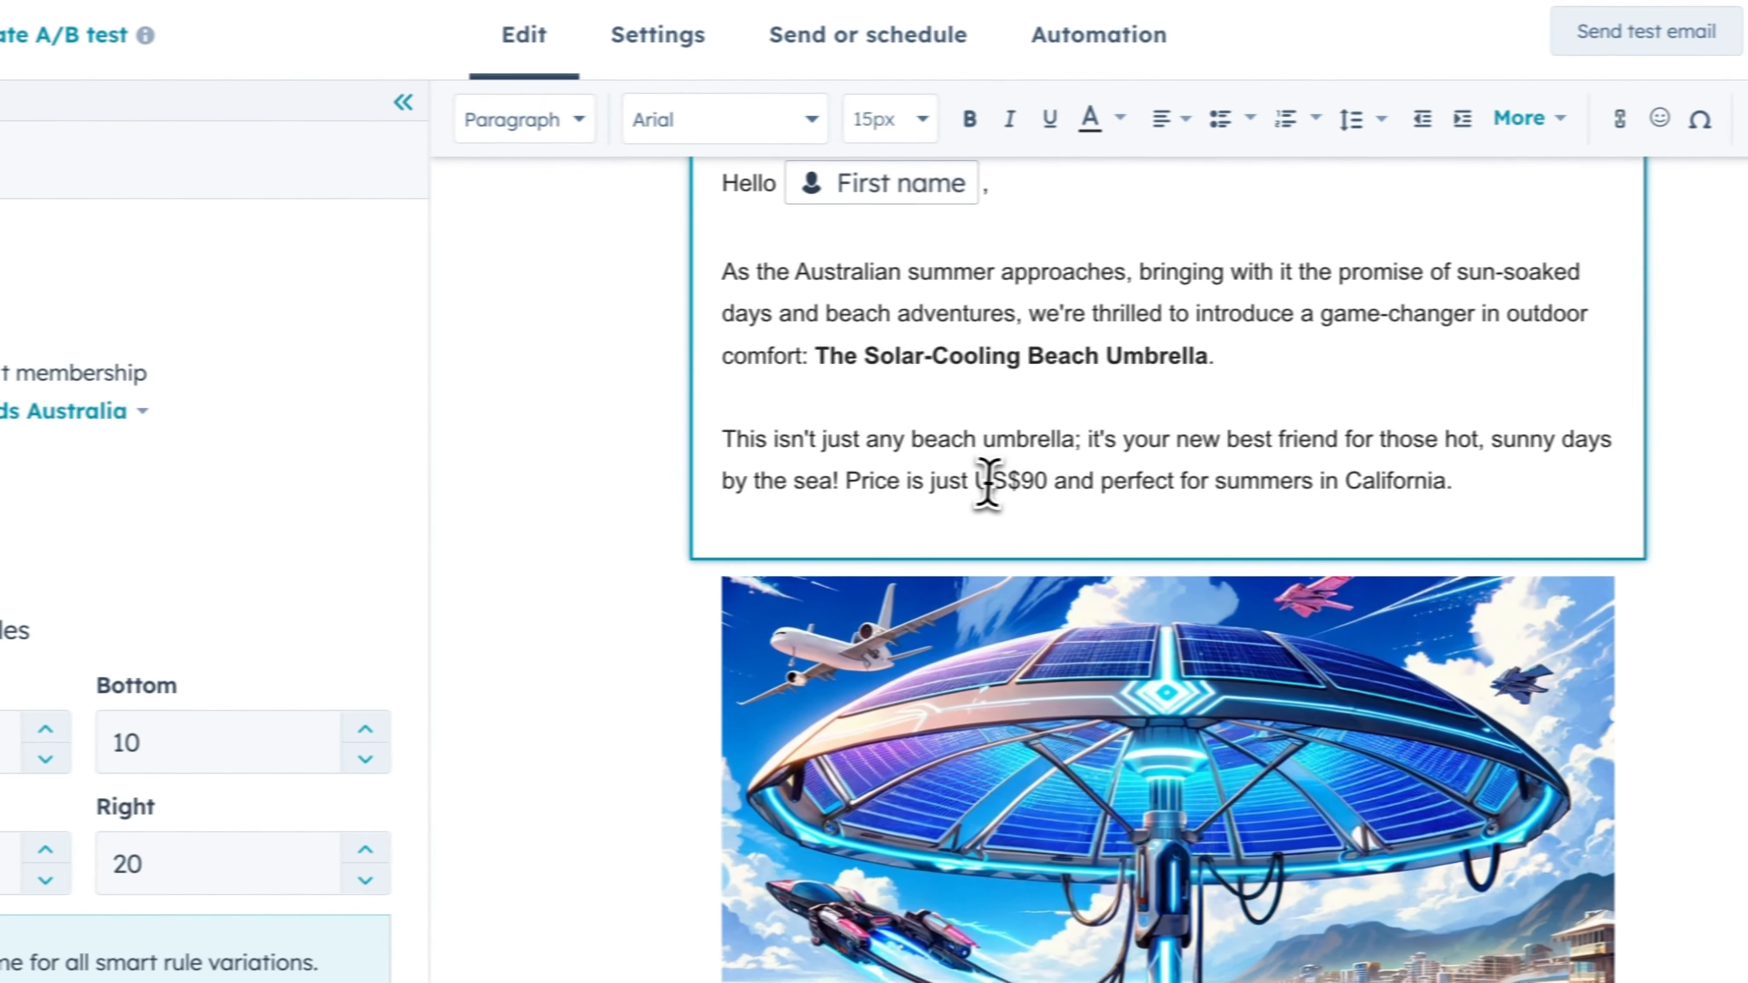
# - In the Key Leads Australia variation, change the price to AU$115 and the ending to "summers on Bondi"
pyautogui.moveTo(1008, 482); pyautogui.dragTo(979, 482)
pyautogui.write('AU')
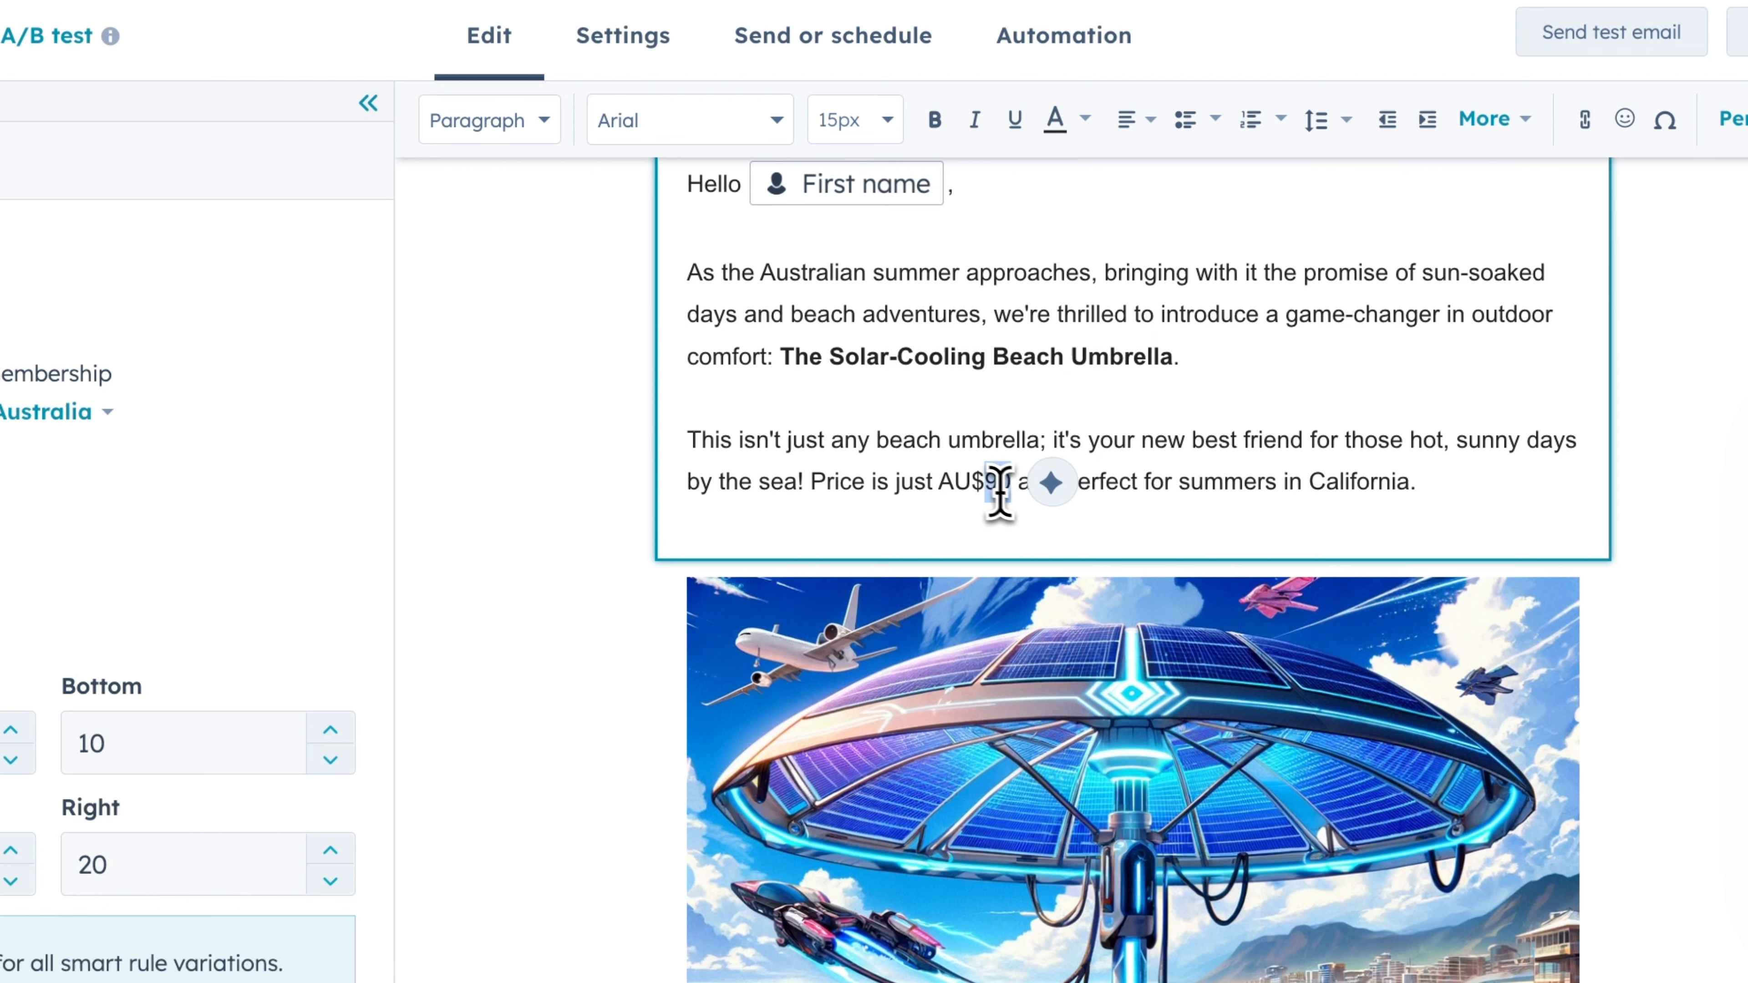
pyautogui.write('110')
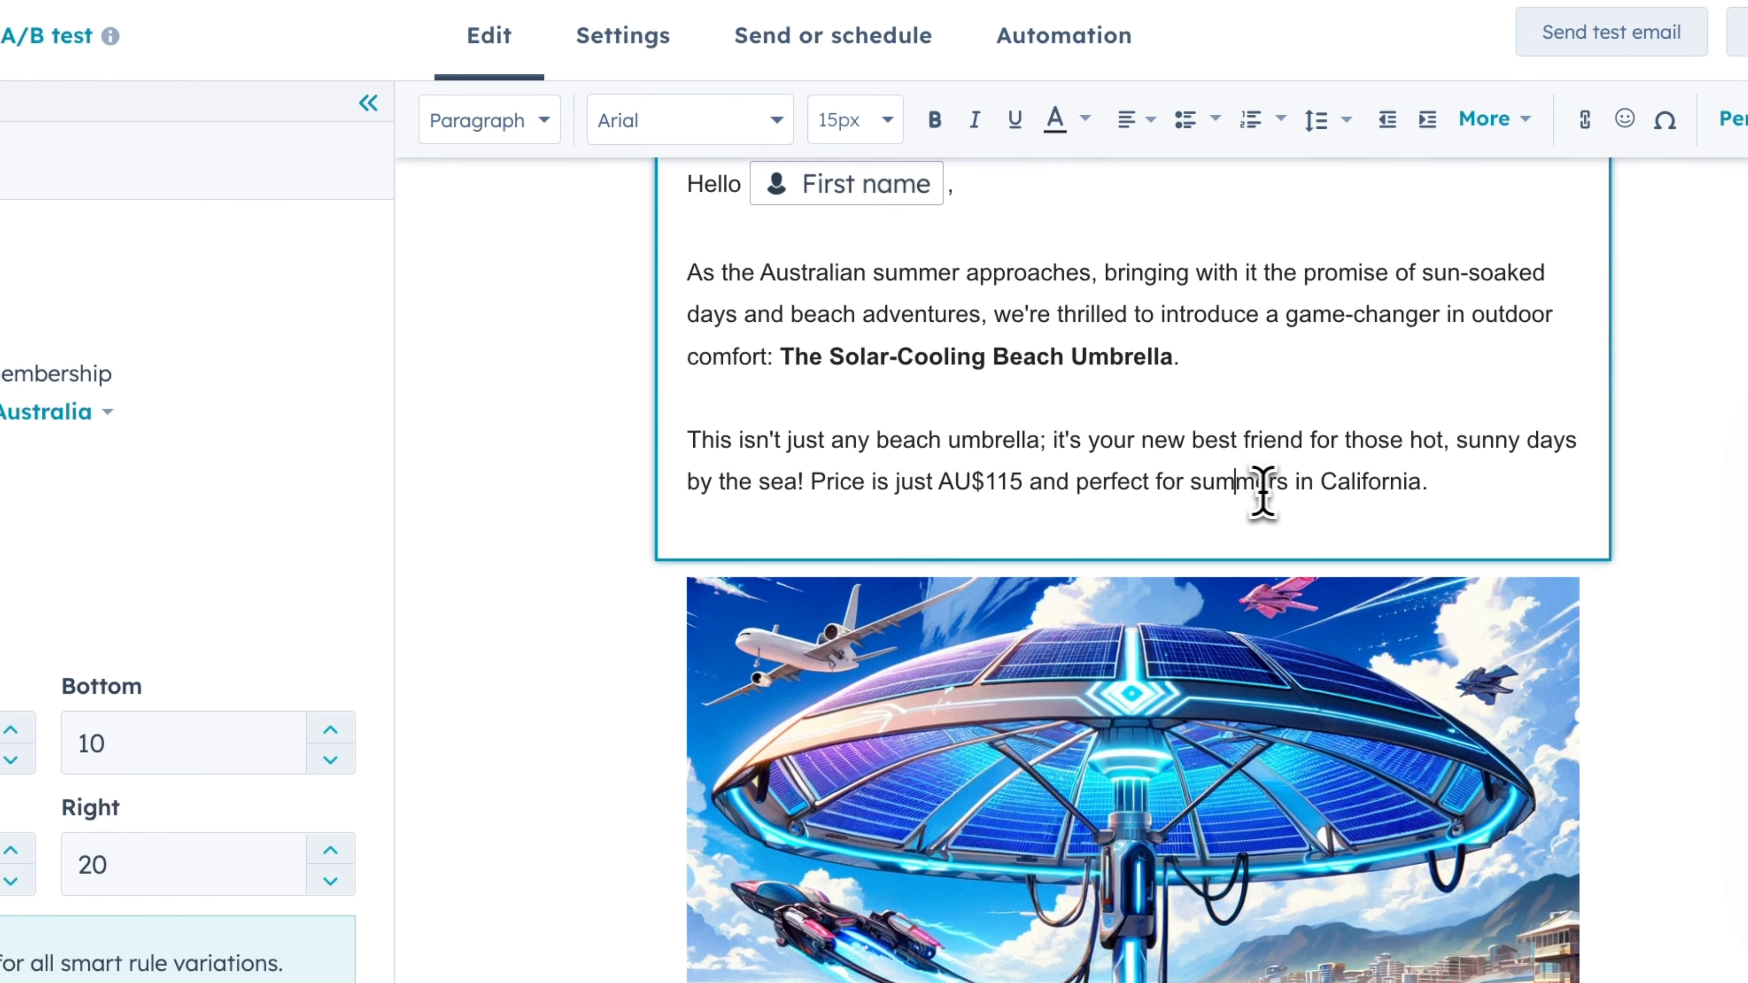
pyautogui.doubleClick(1353, 482)
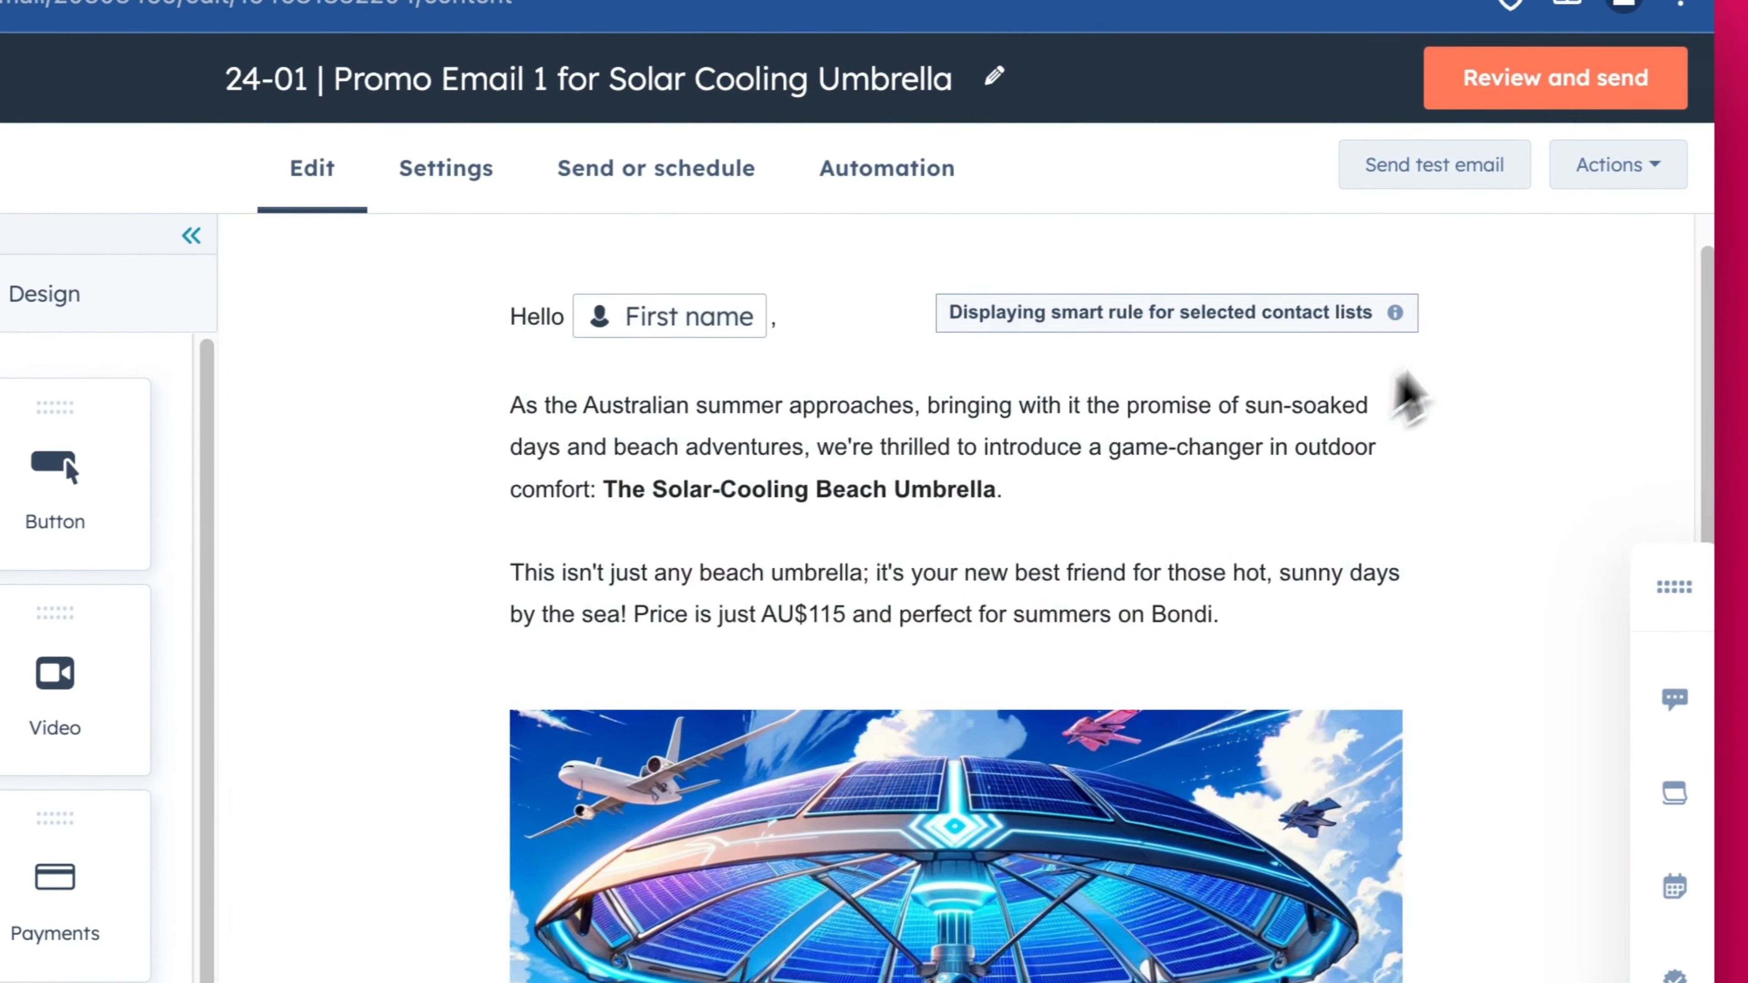
# - Preview the email as a specific contact and examine the price sentence
pyautogui.click(1576, 180)
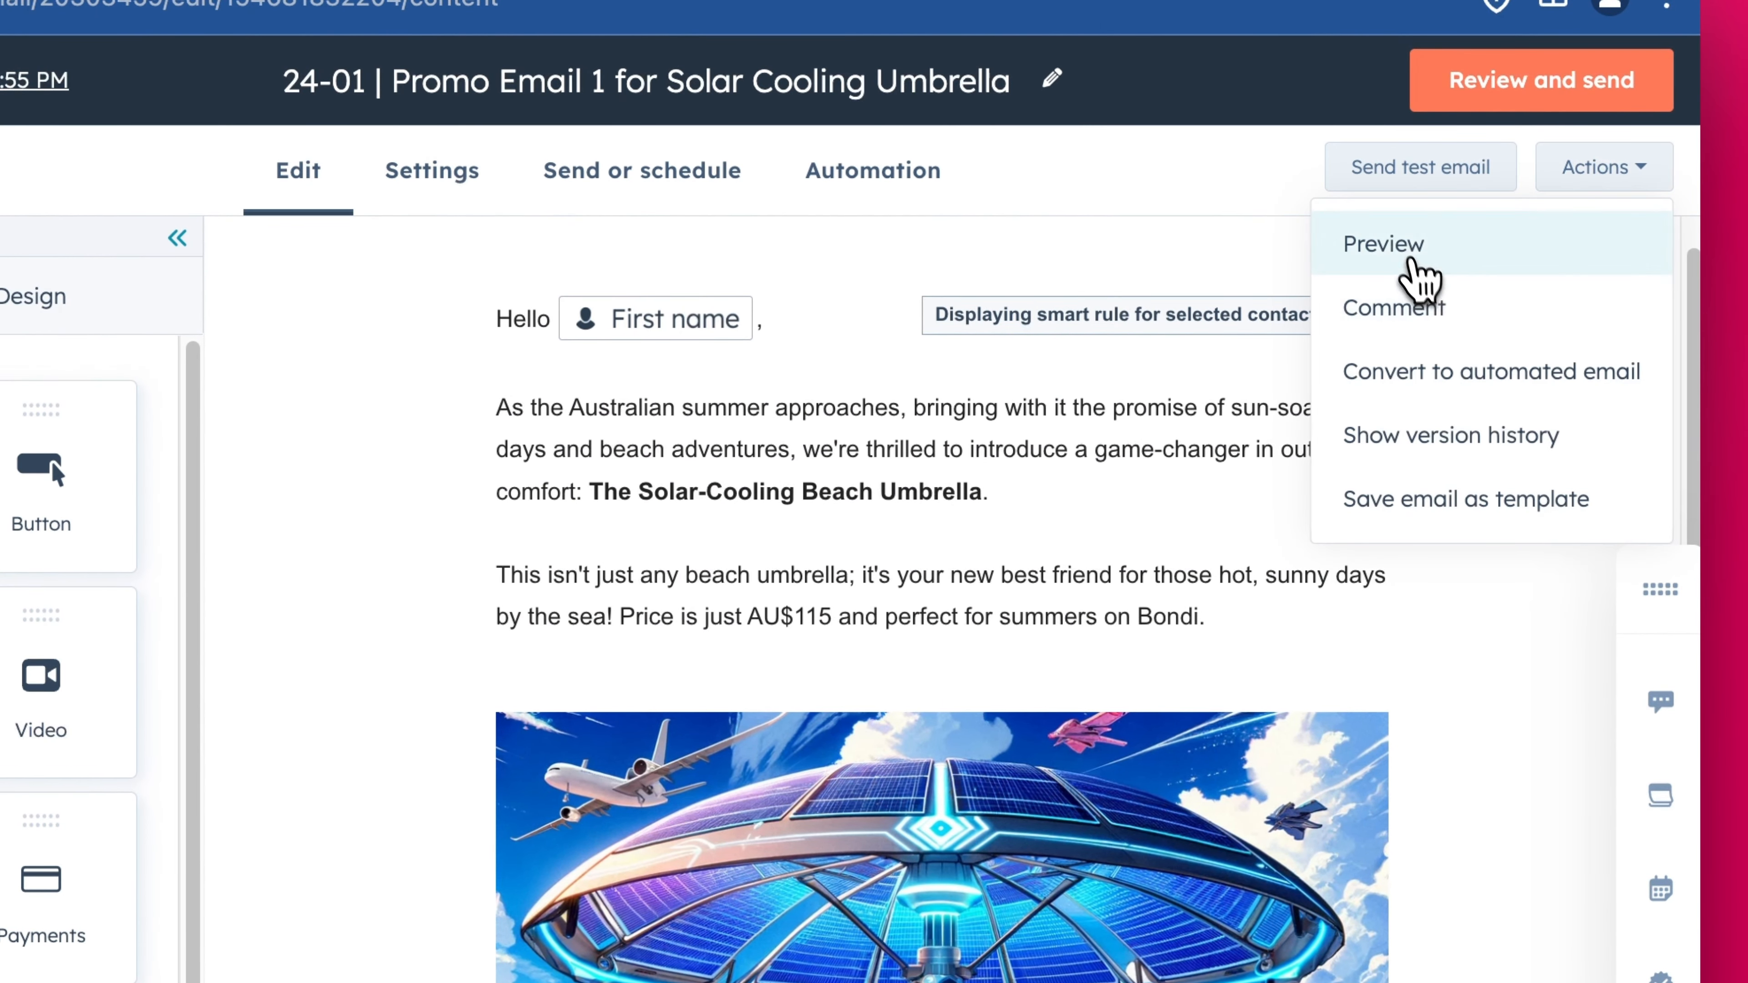
pyautogui.click(1407, 250)
pyautogui.click(179, 267)
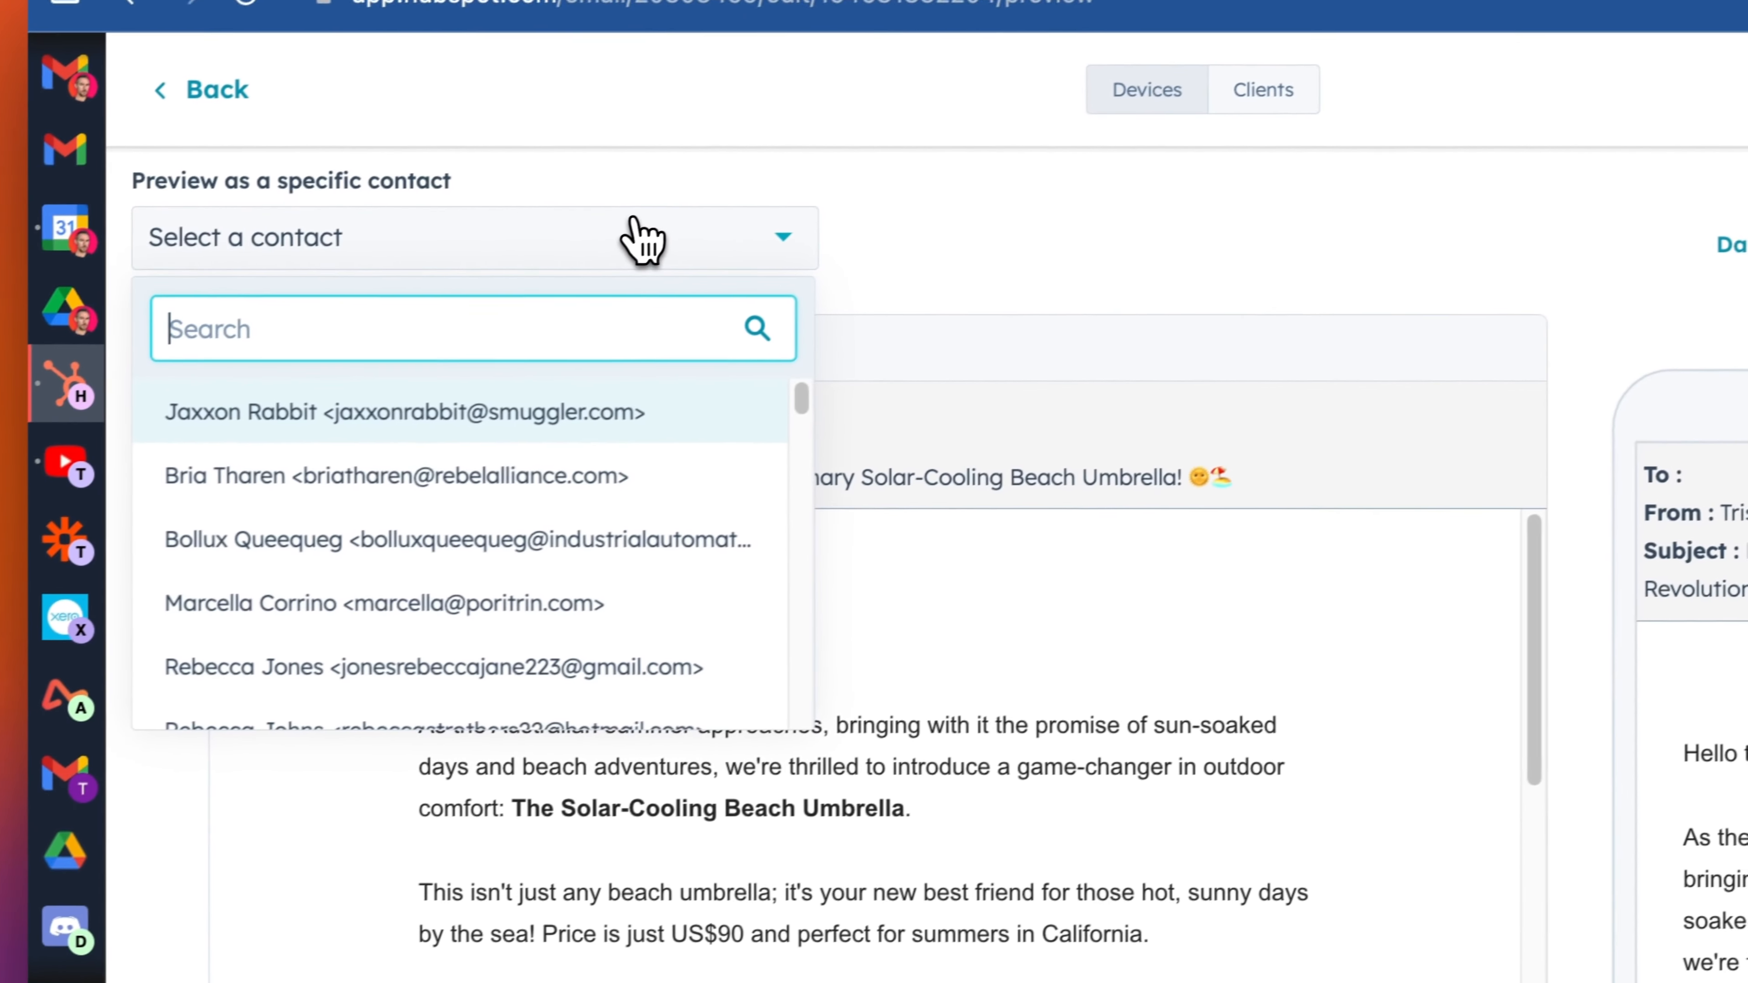
pyautogui.click(521, 399)
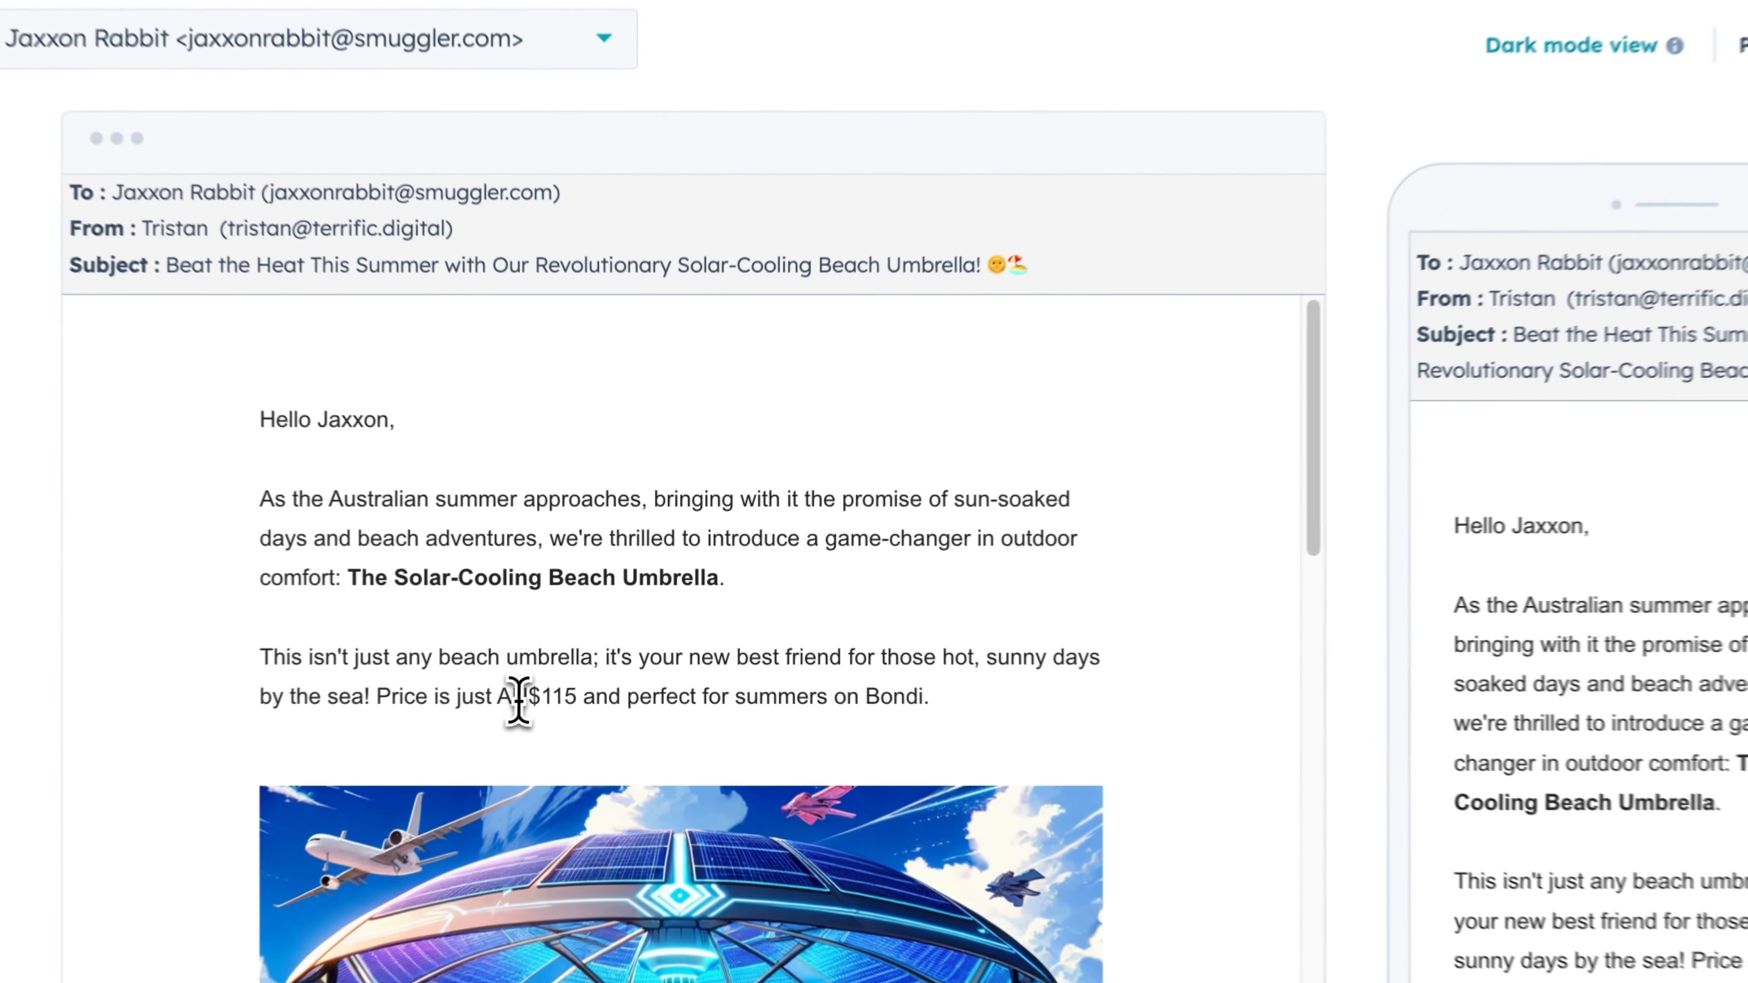
pyautogui.moveTo(481, 704); pyautogui.dragTo(978, 723)
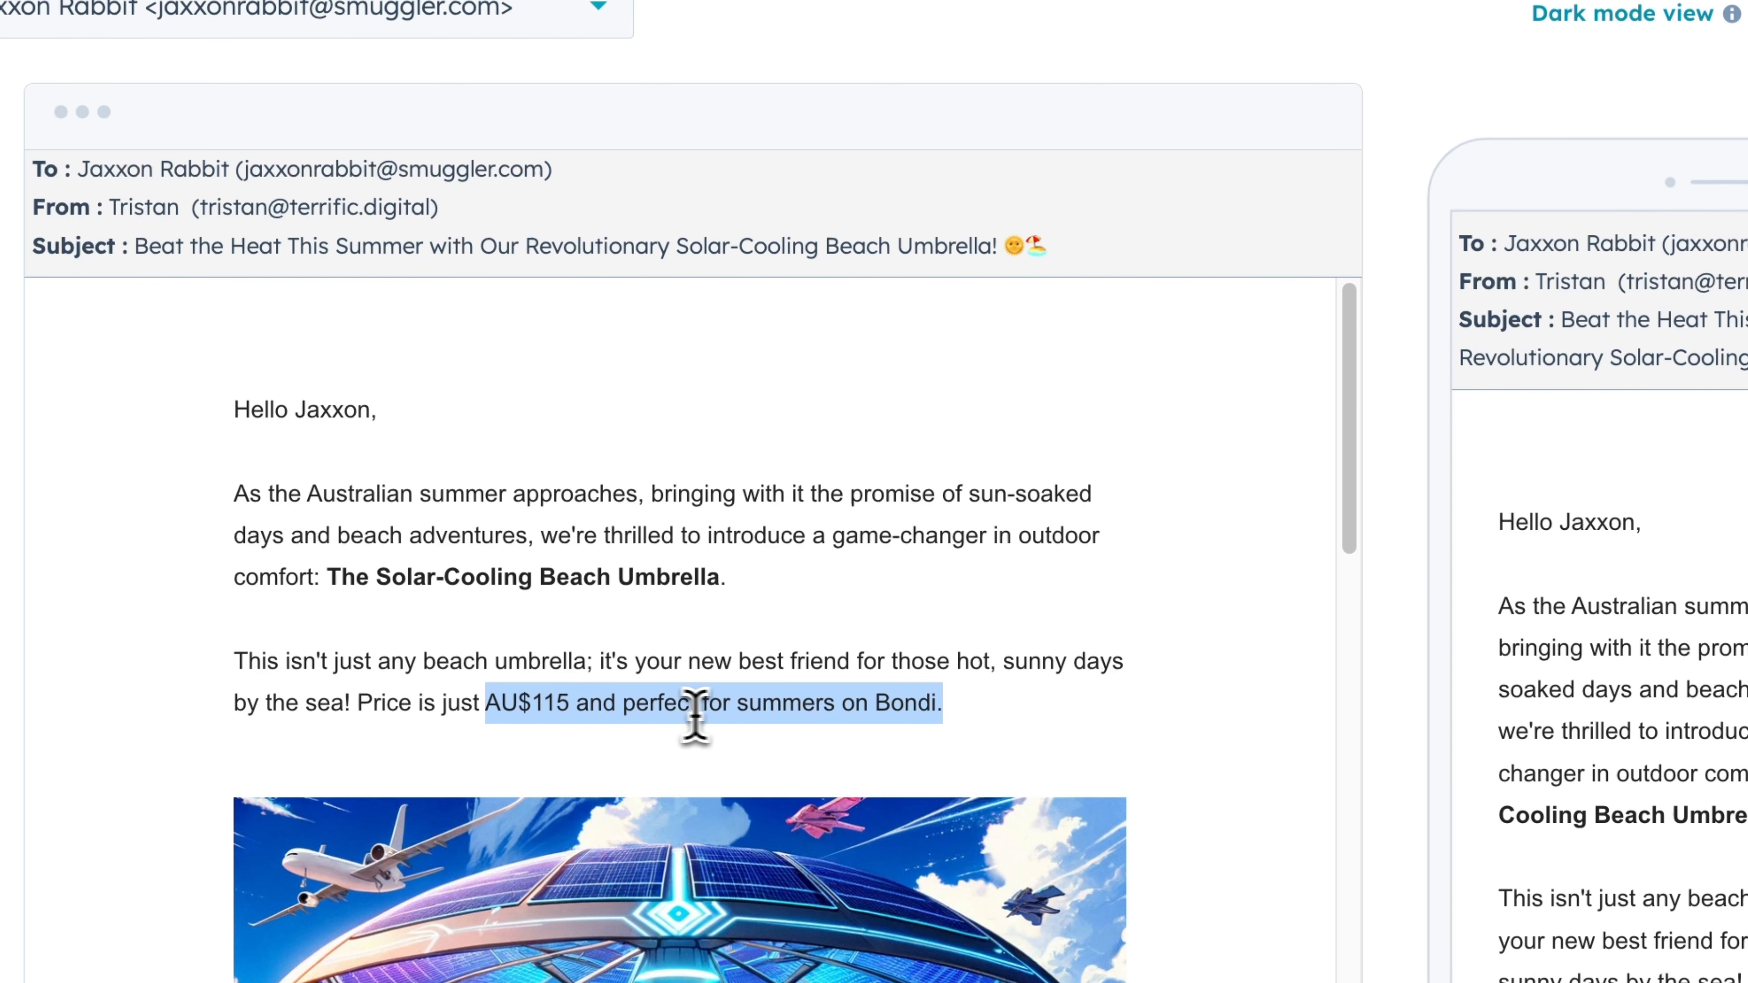
pyautogui.click(909, 712)
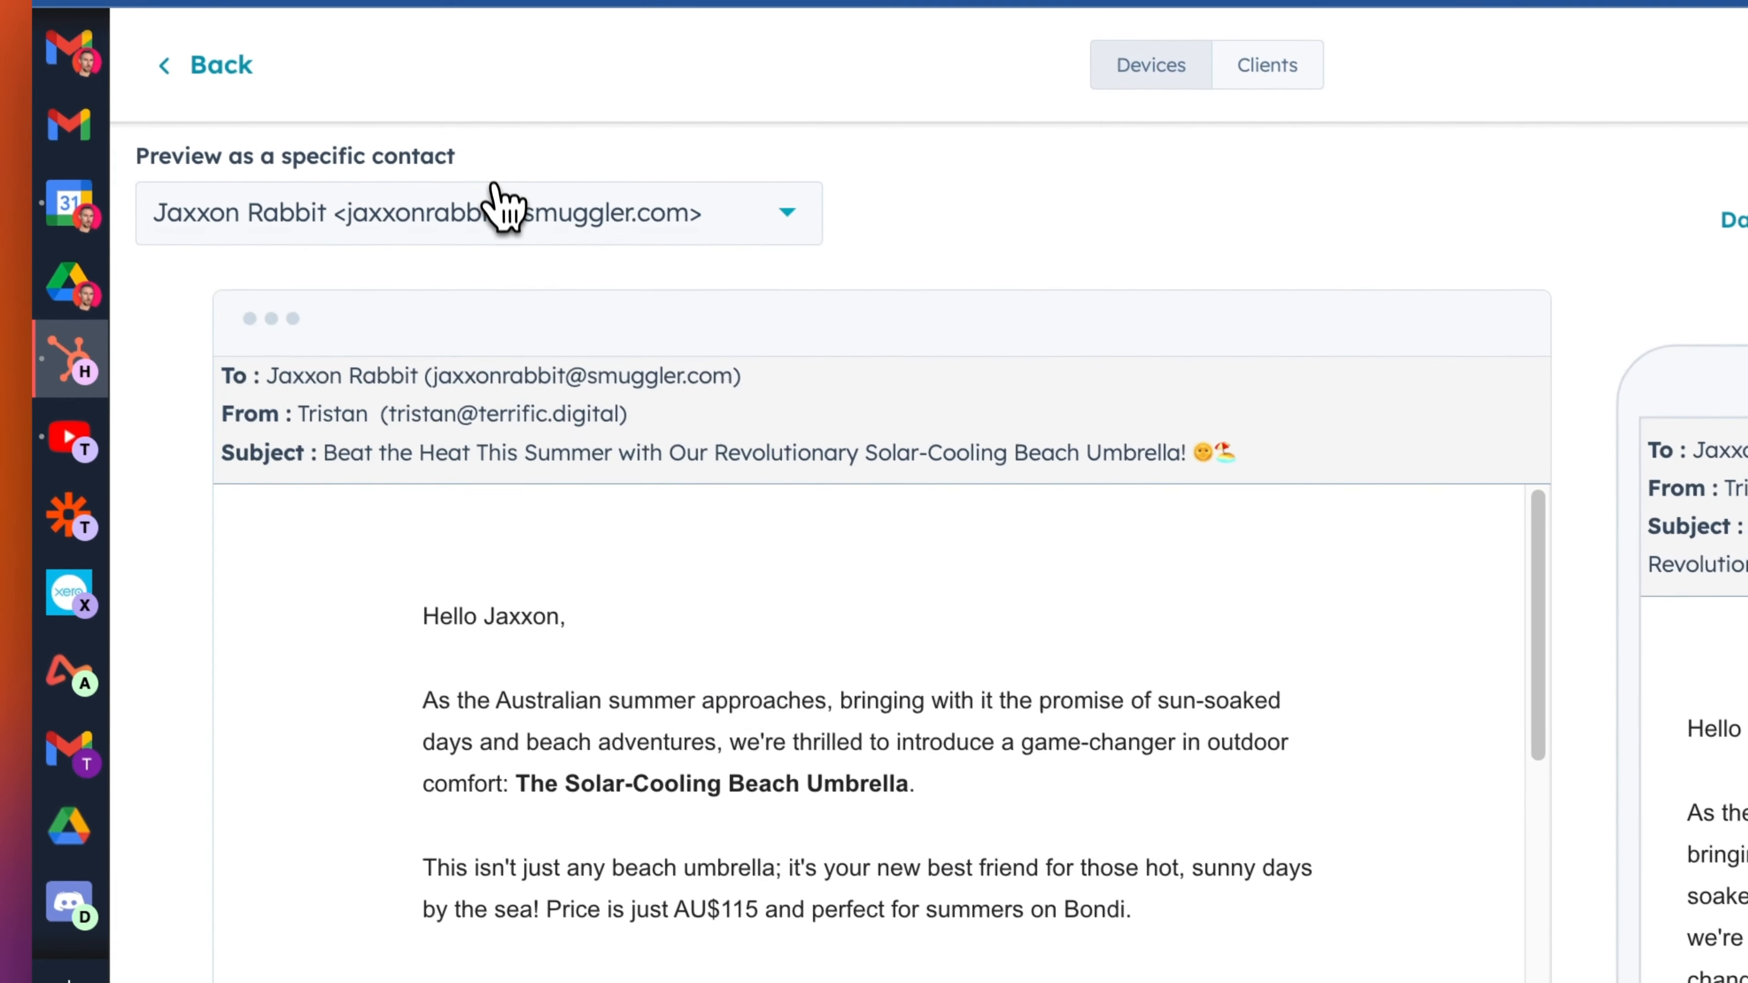
# - Clear the preview contact and examine the default price sentence
pyautogui.click(498, 210)
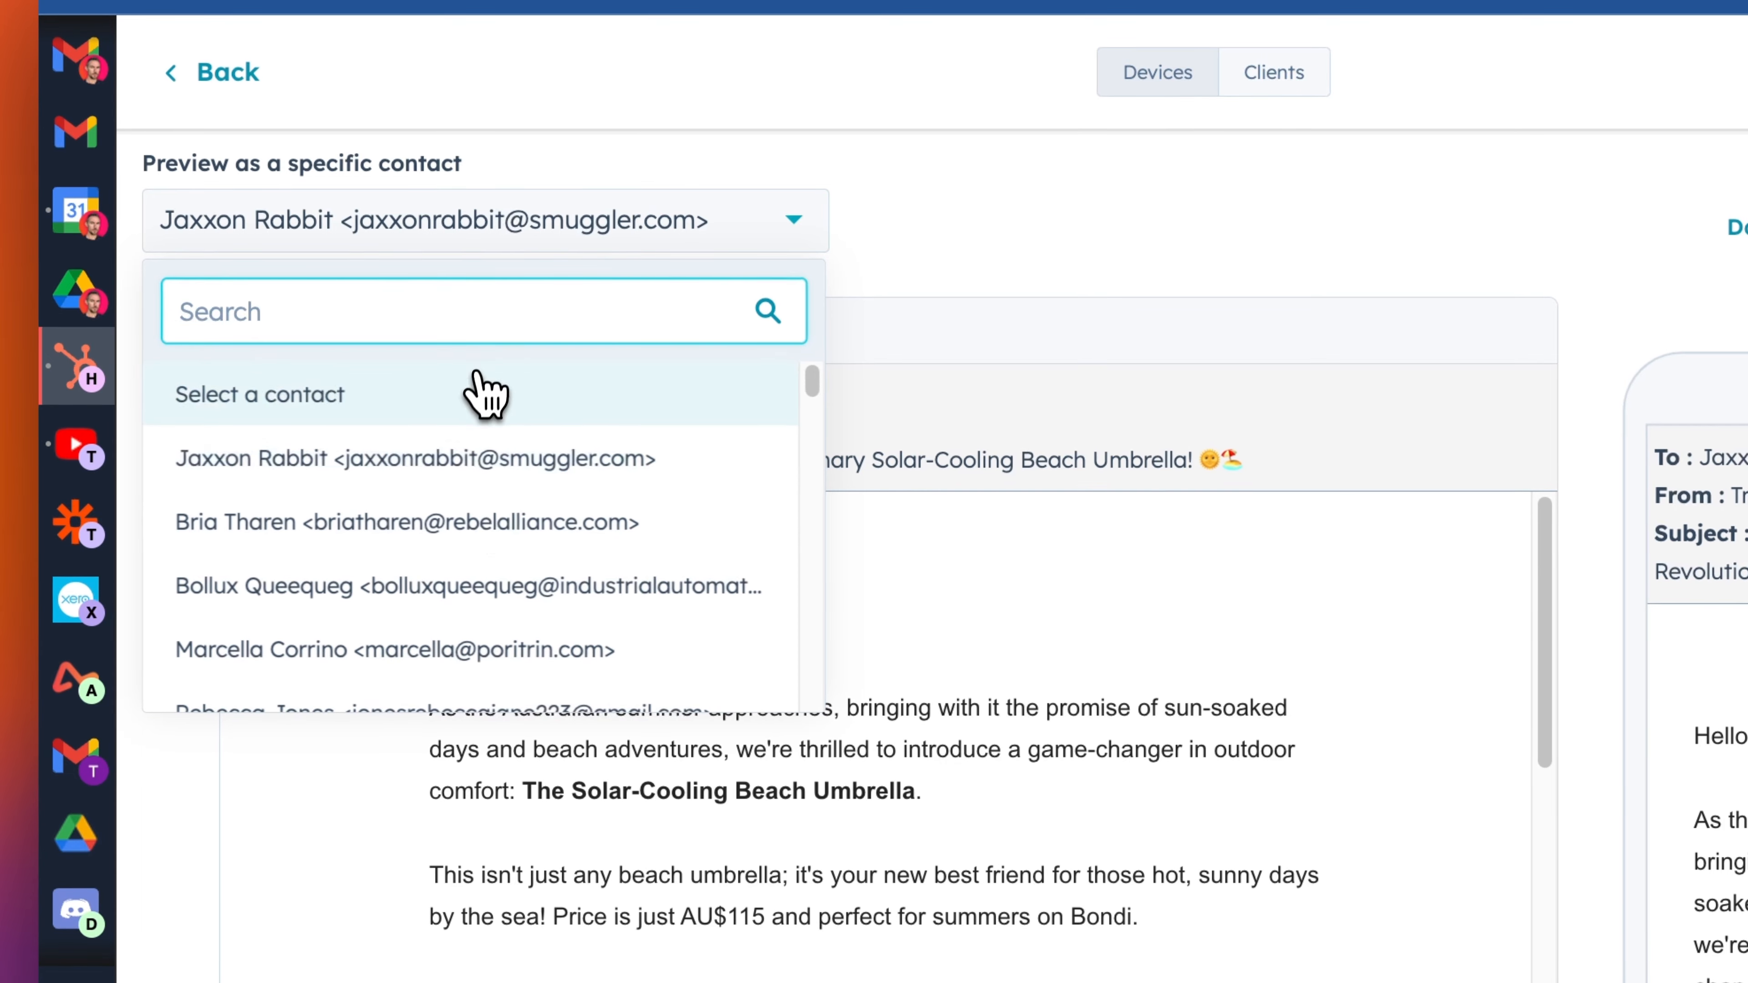
pyautogui.click(413, 396)
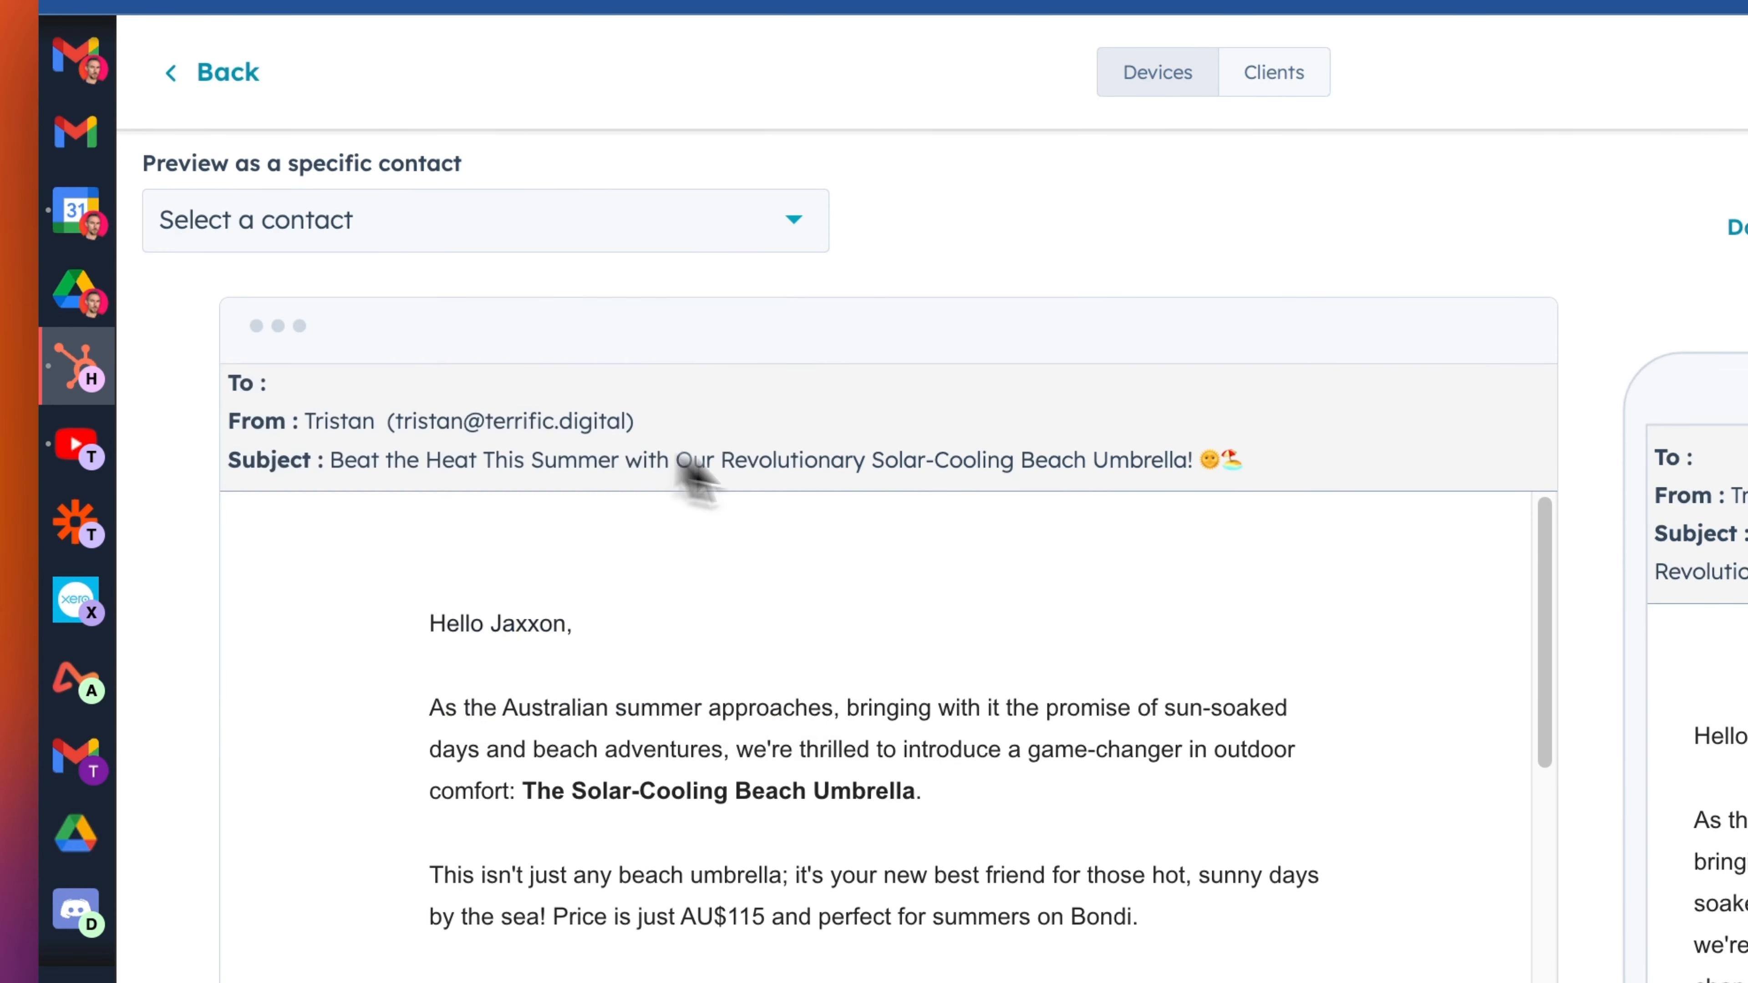
pyautogui.moveTo(505, 751); pyautogui.dragTo(579, 751)
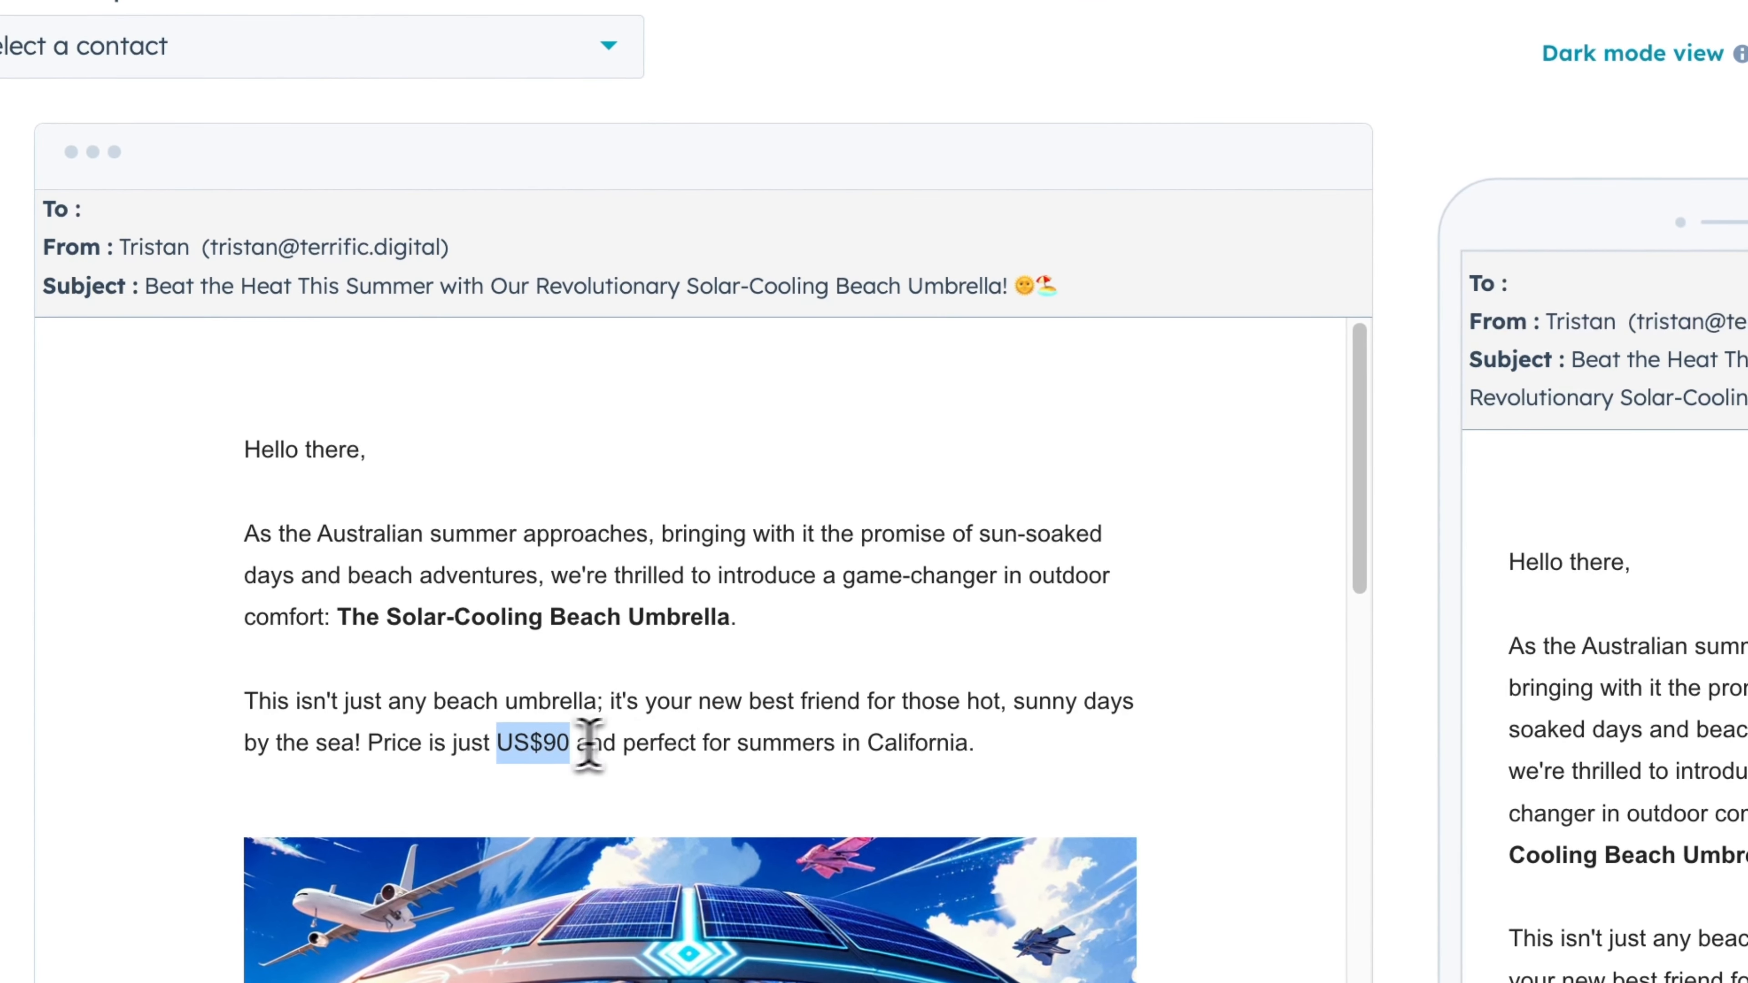
# - Highlight the default price and location in the preview, then return to the email's settings
pyautogui.moveTo(755, 752); pyautogui.dragTo(791, 752)
pyautogui.doubleClick(929, 754)
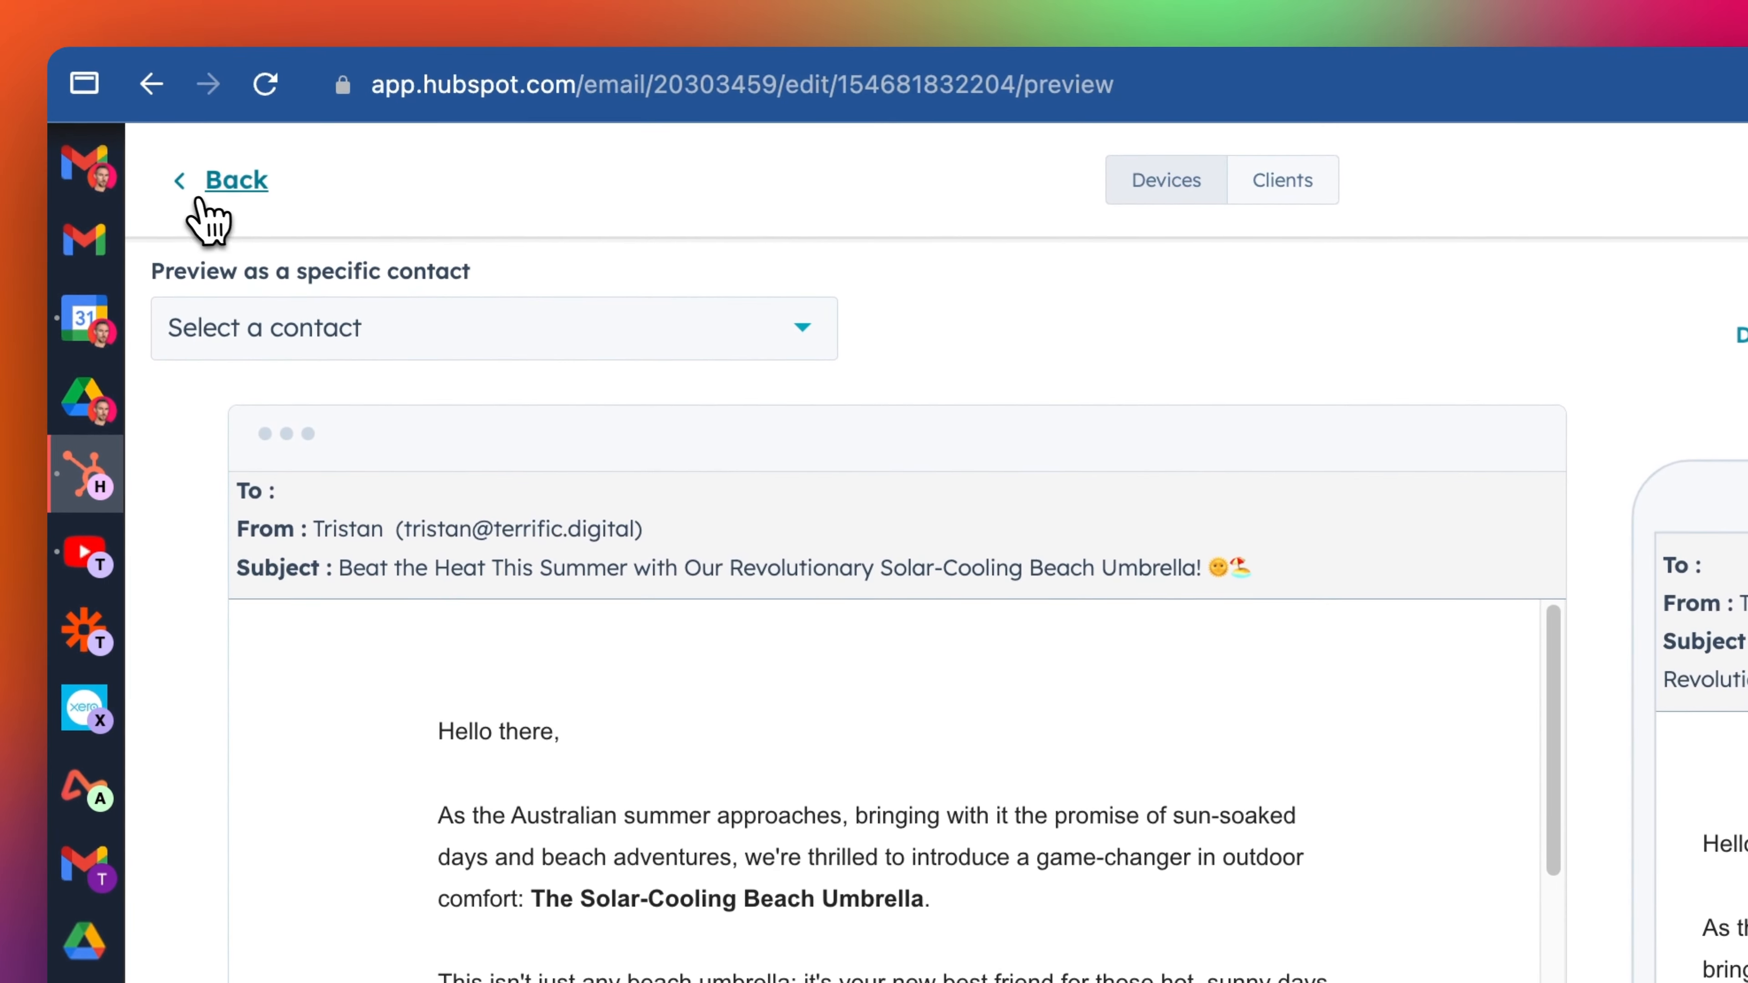
pyautogui.click(227, 182)
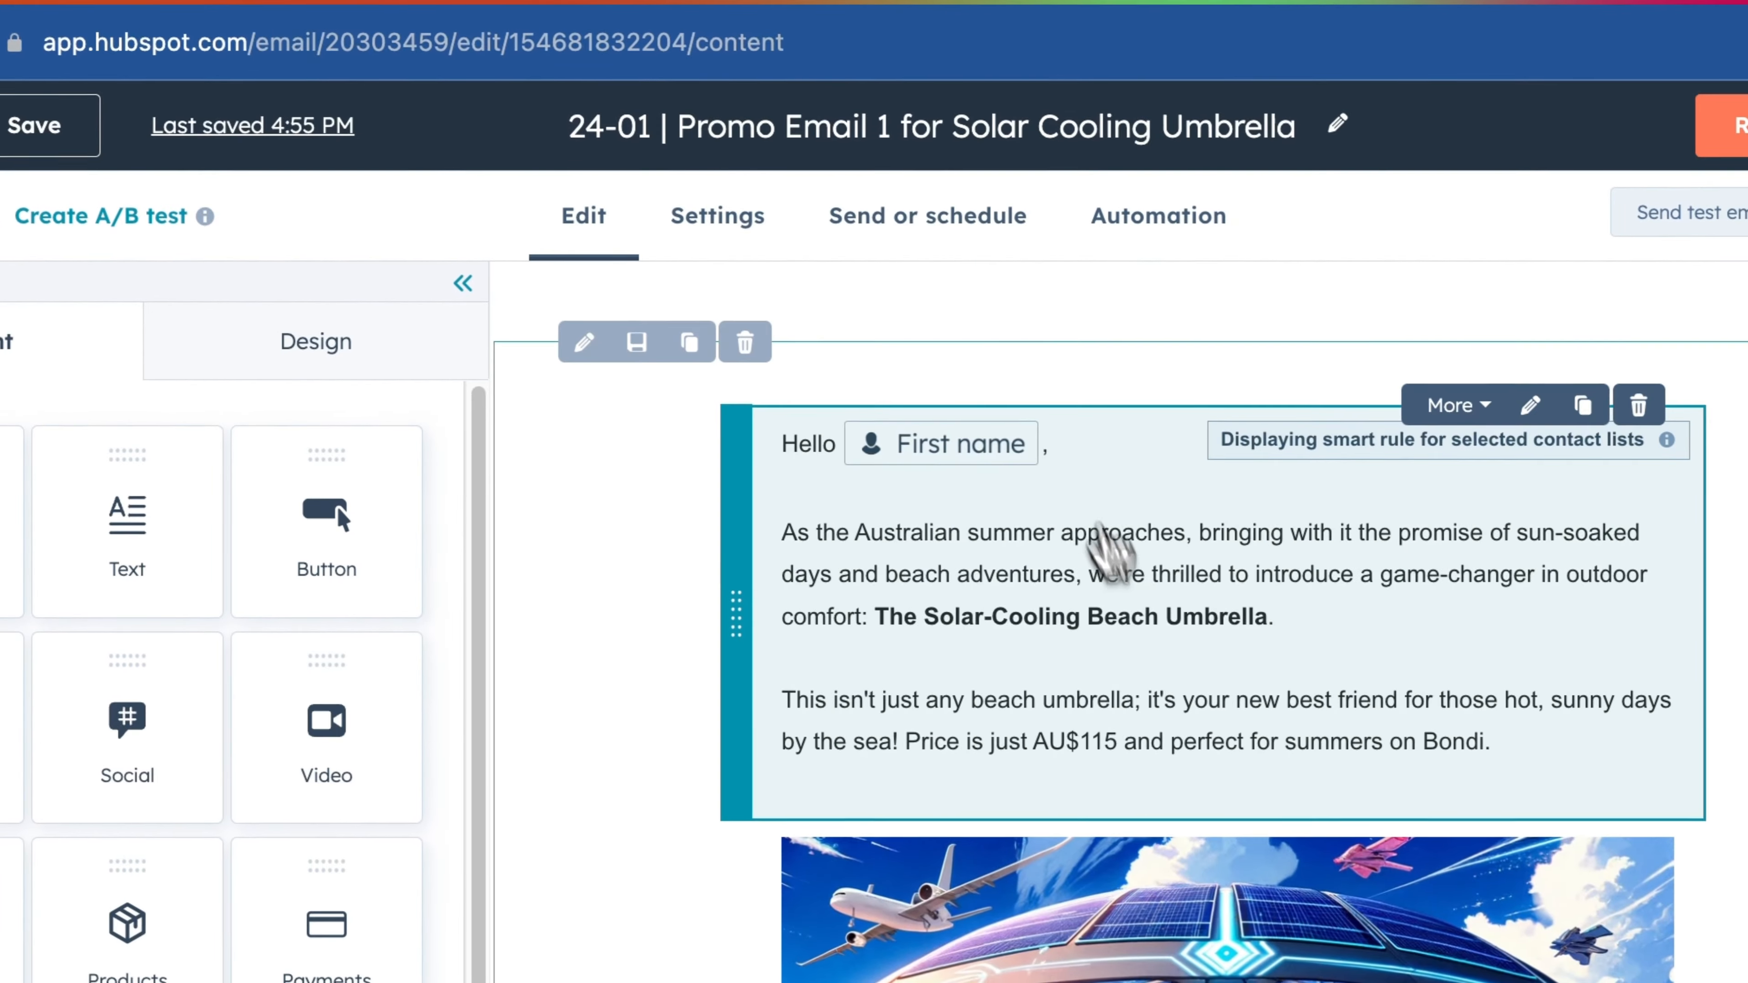
pyautogui.scroll(-5, 1504, 668)
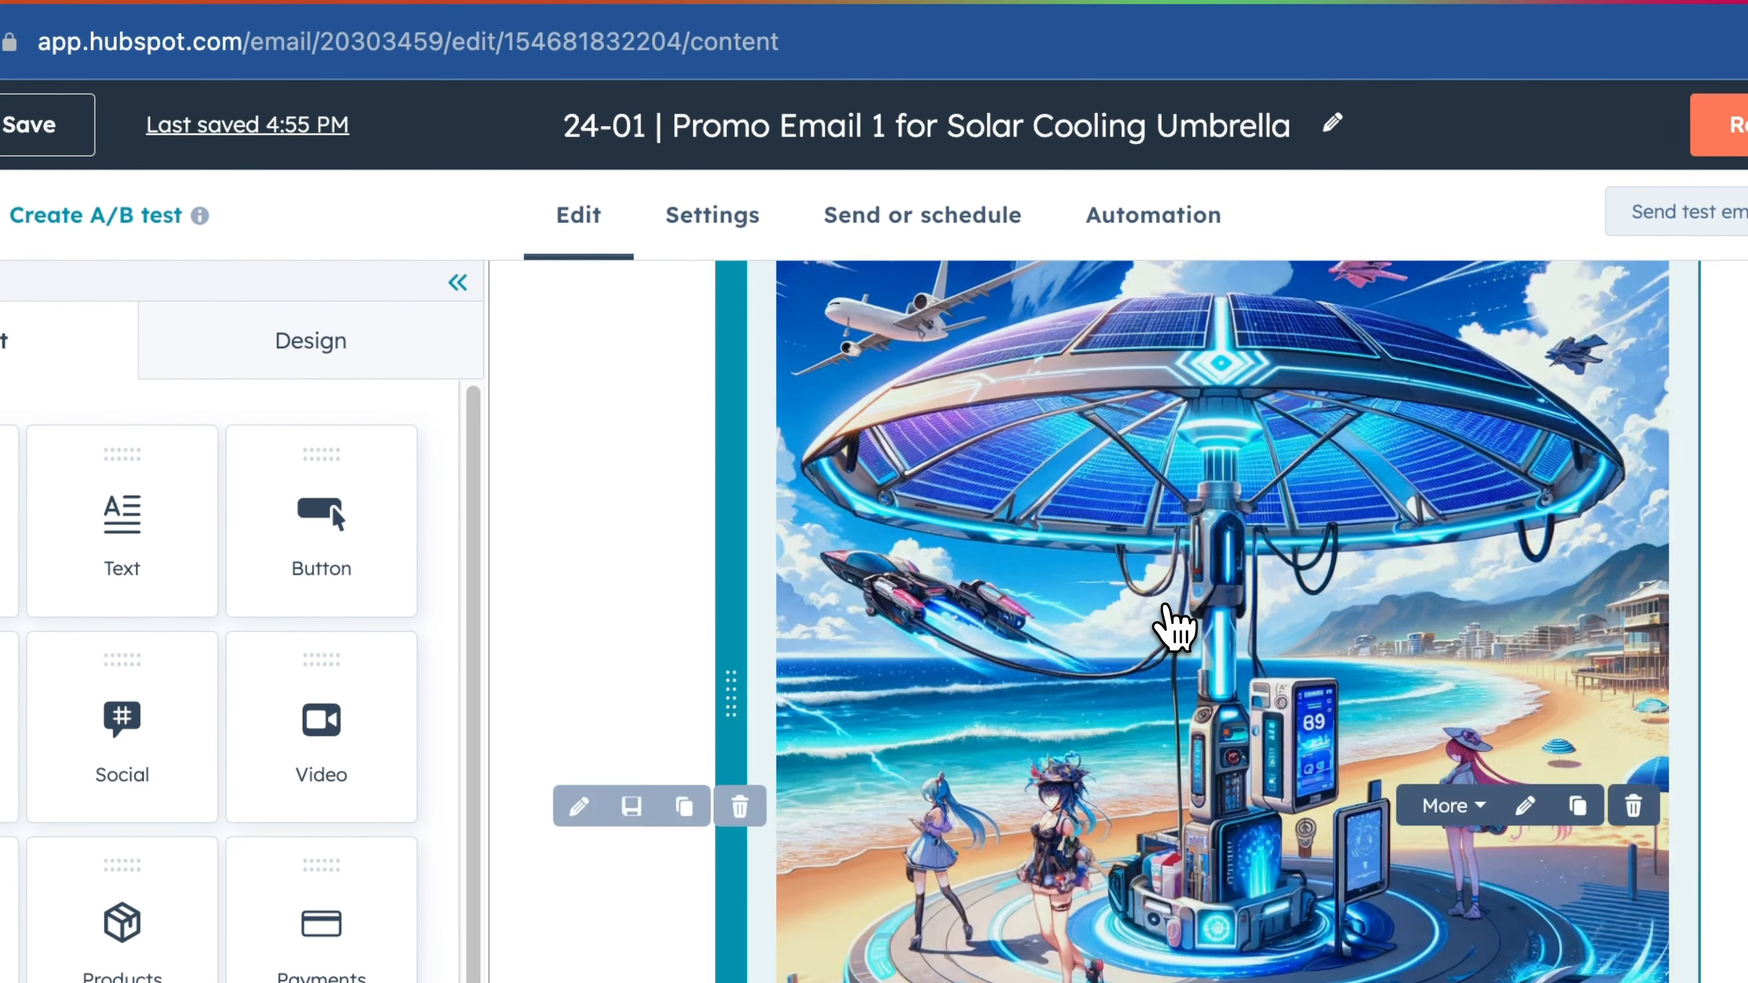
pyautogui.scroll(-10, 1167, 613)
pyautogui.scroll(15, 1170, 627)
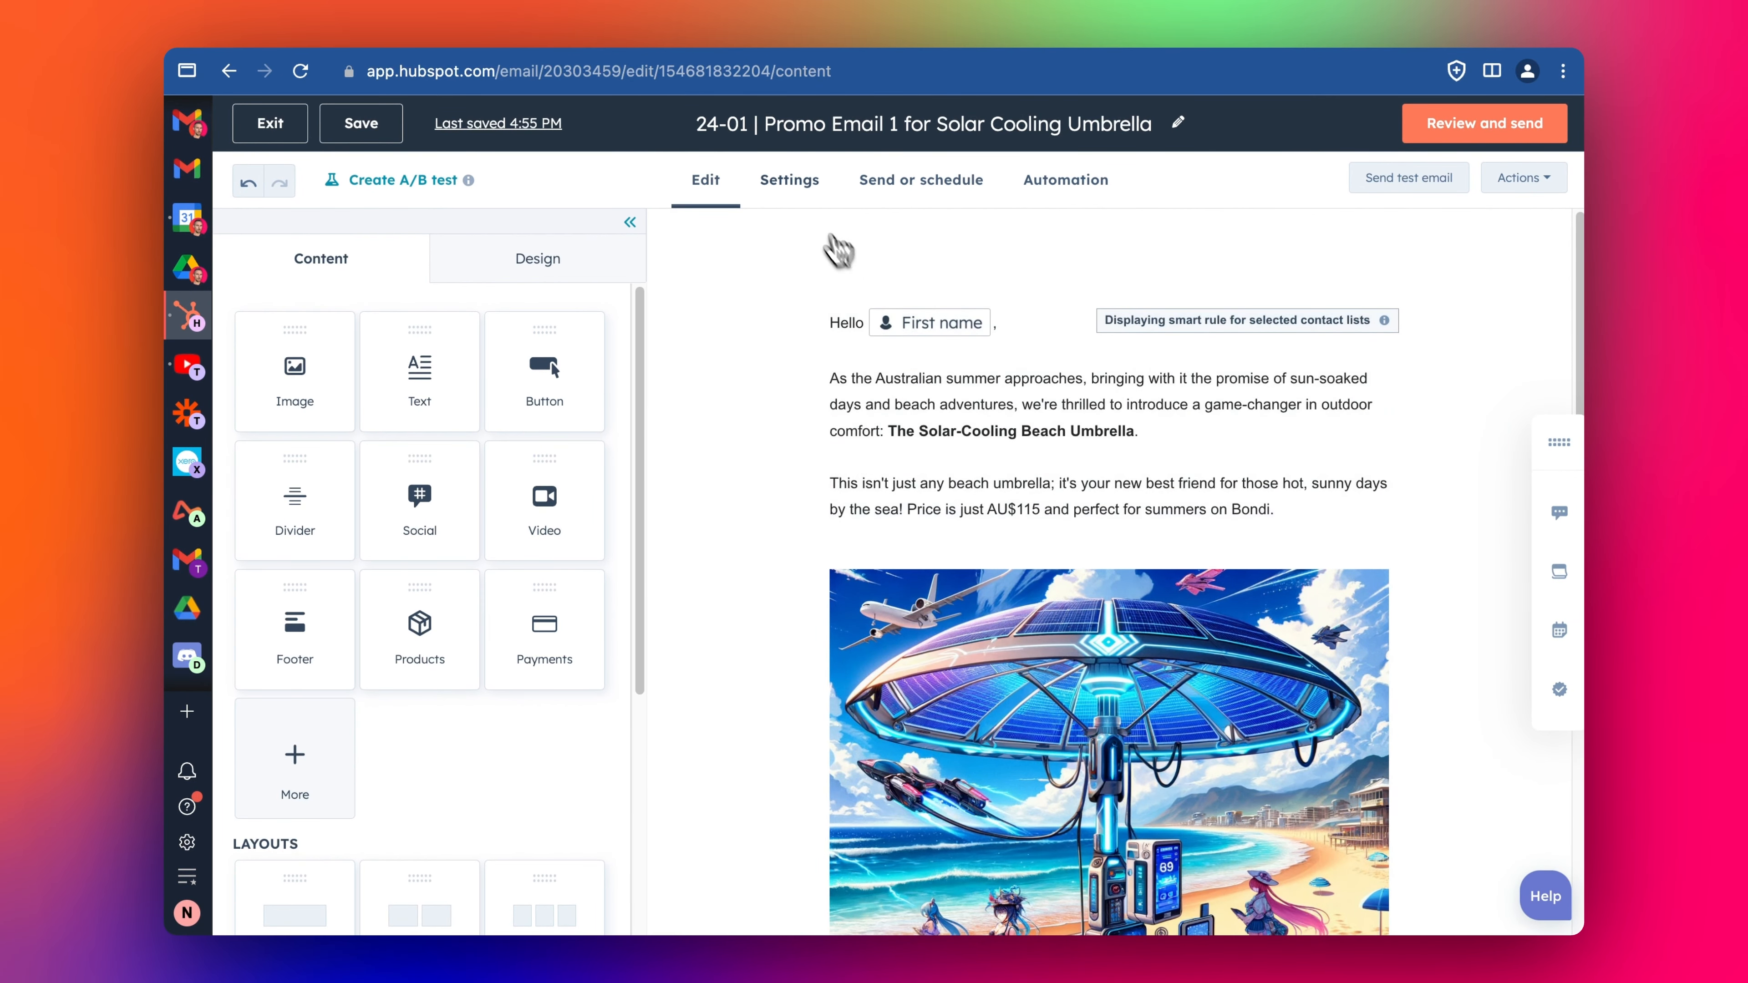
pyautogui.click(789, 180)
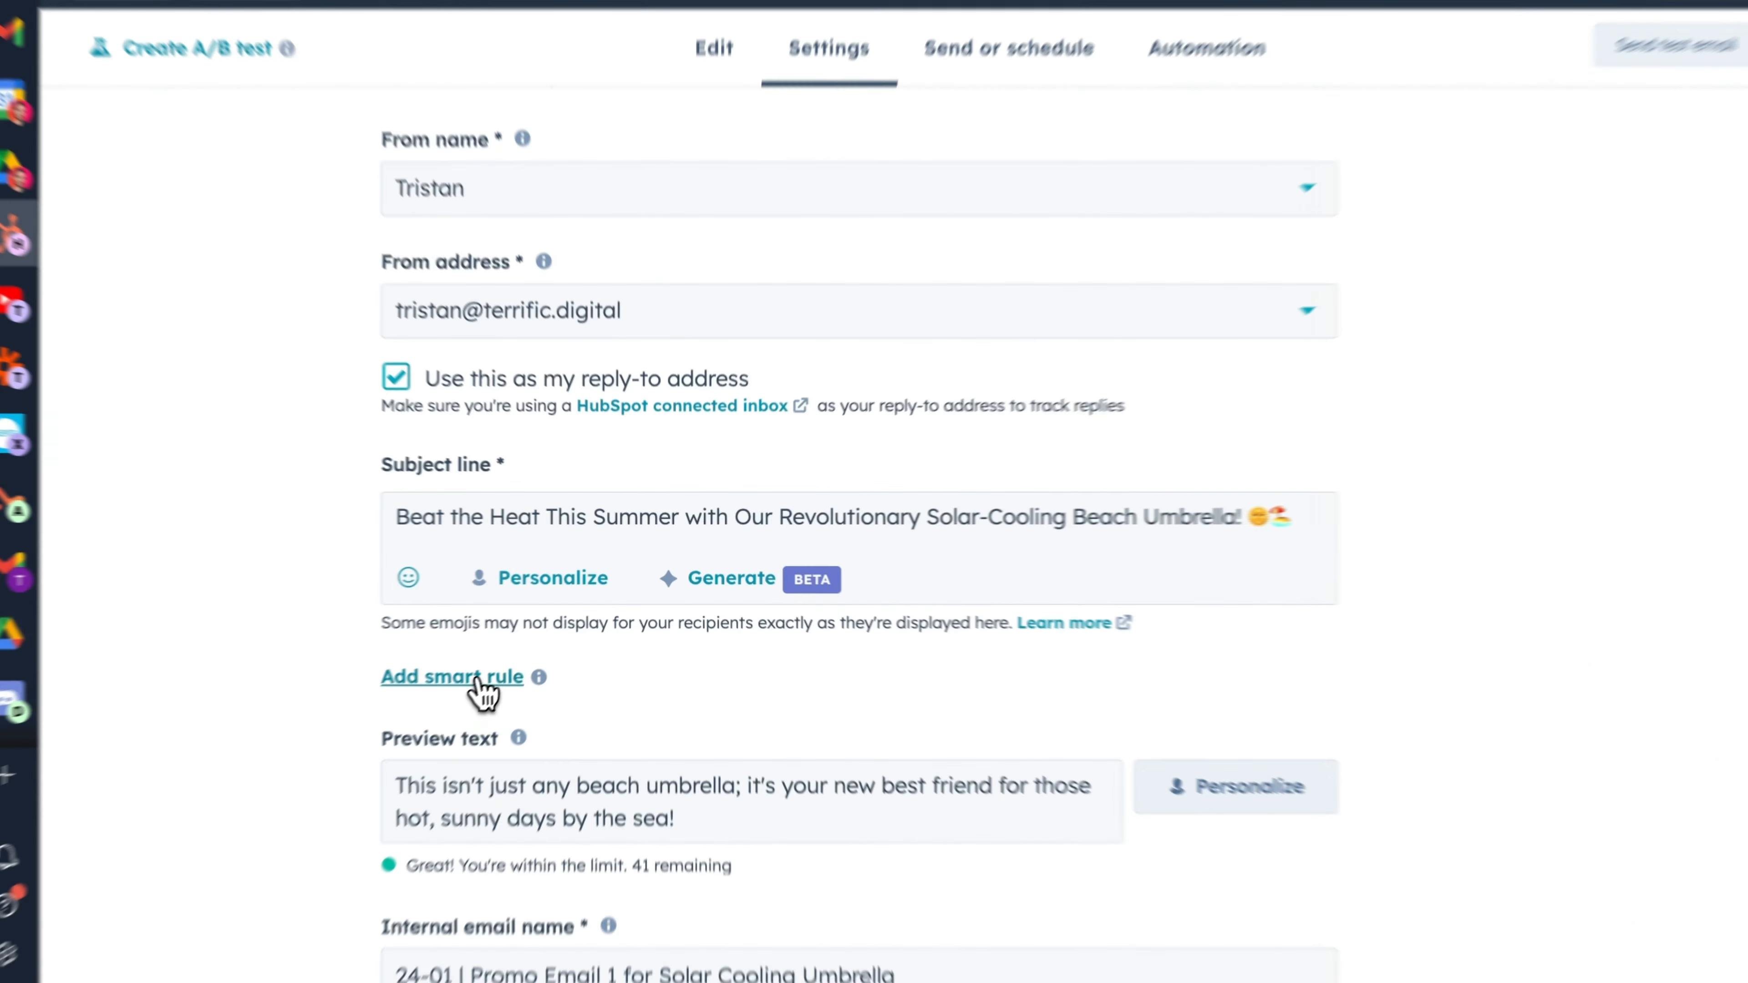
# - Add a smart rule to the subject line based on contact list membership for the Key Leads Australia list
pyautogui.click(550, 641)
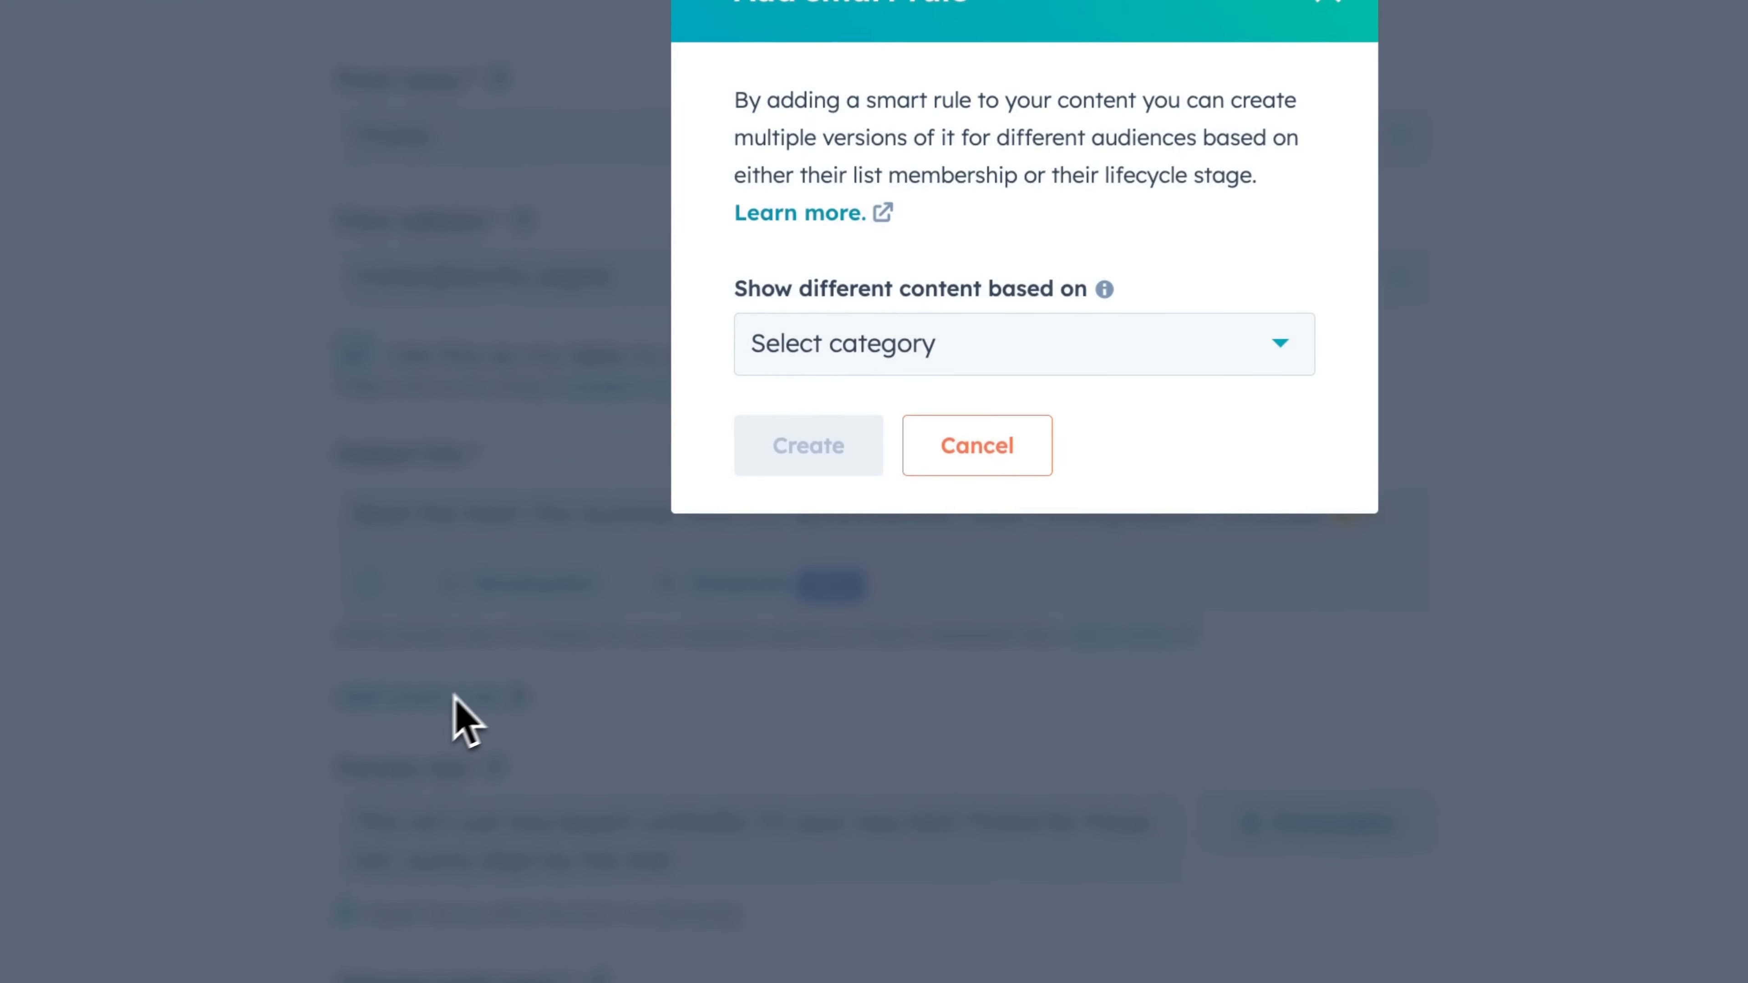
pyautogui.click(819, 361)
pyautogui.click(850, 430)
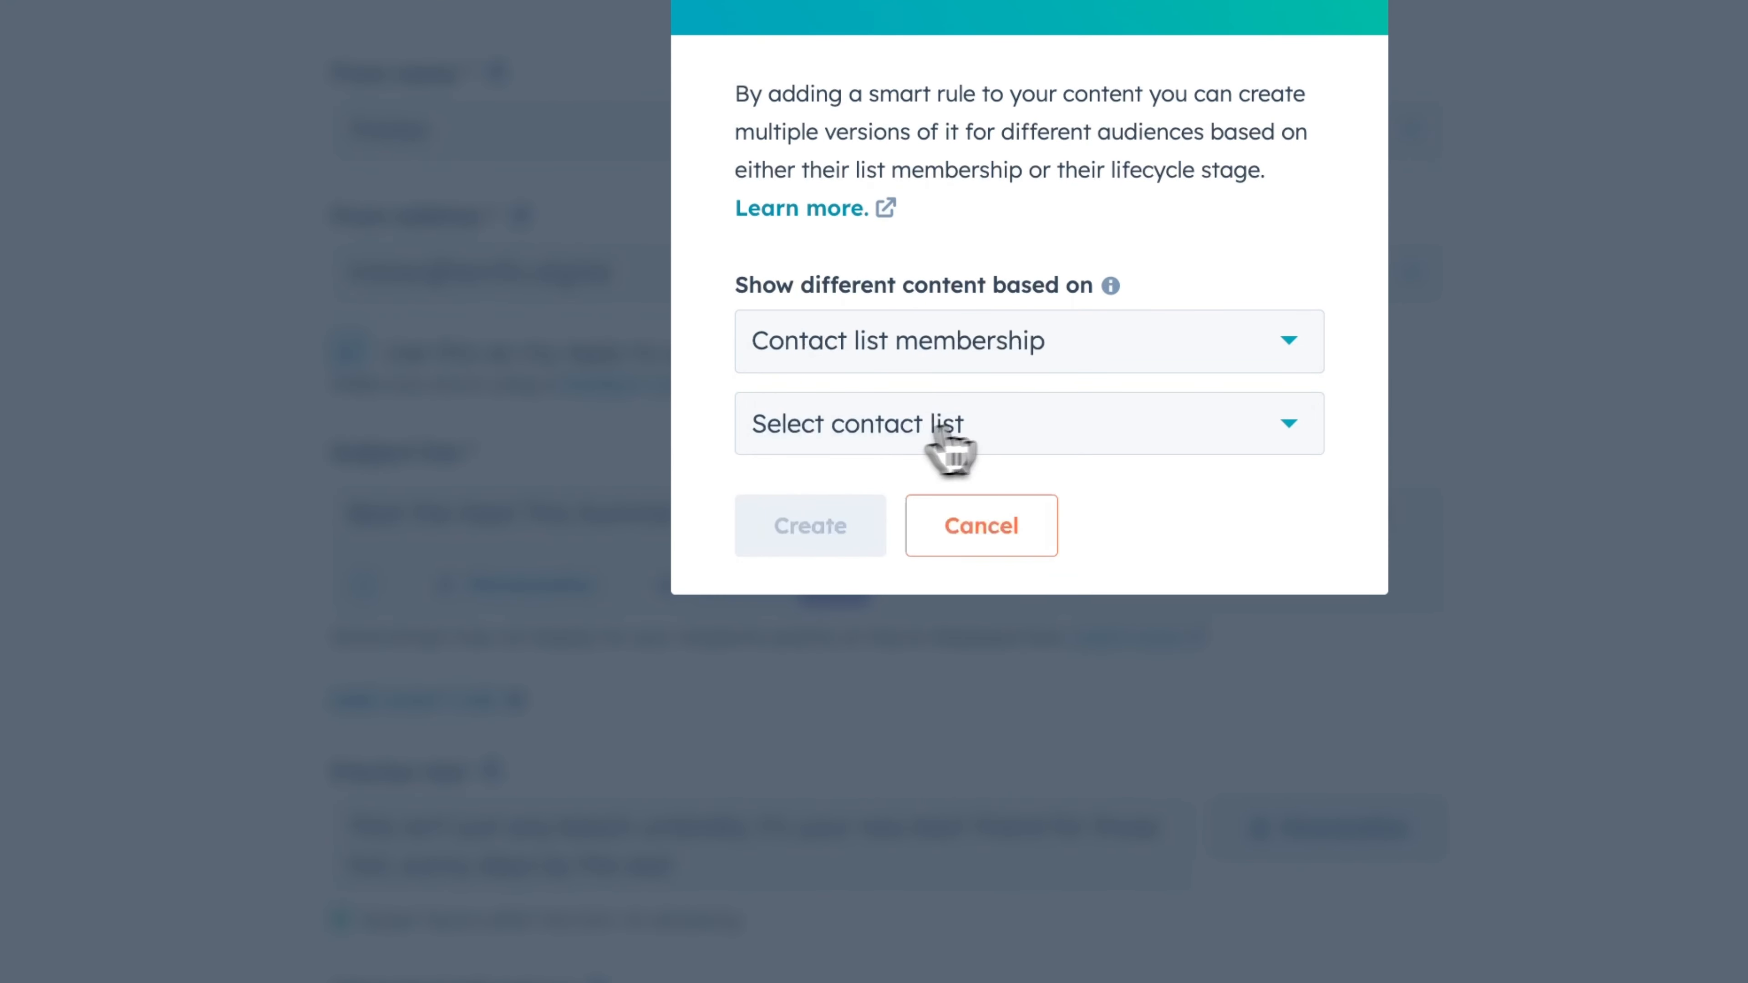
pyautogui.click(957, 423)
pyautogui.write('aus')
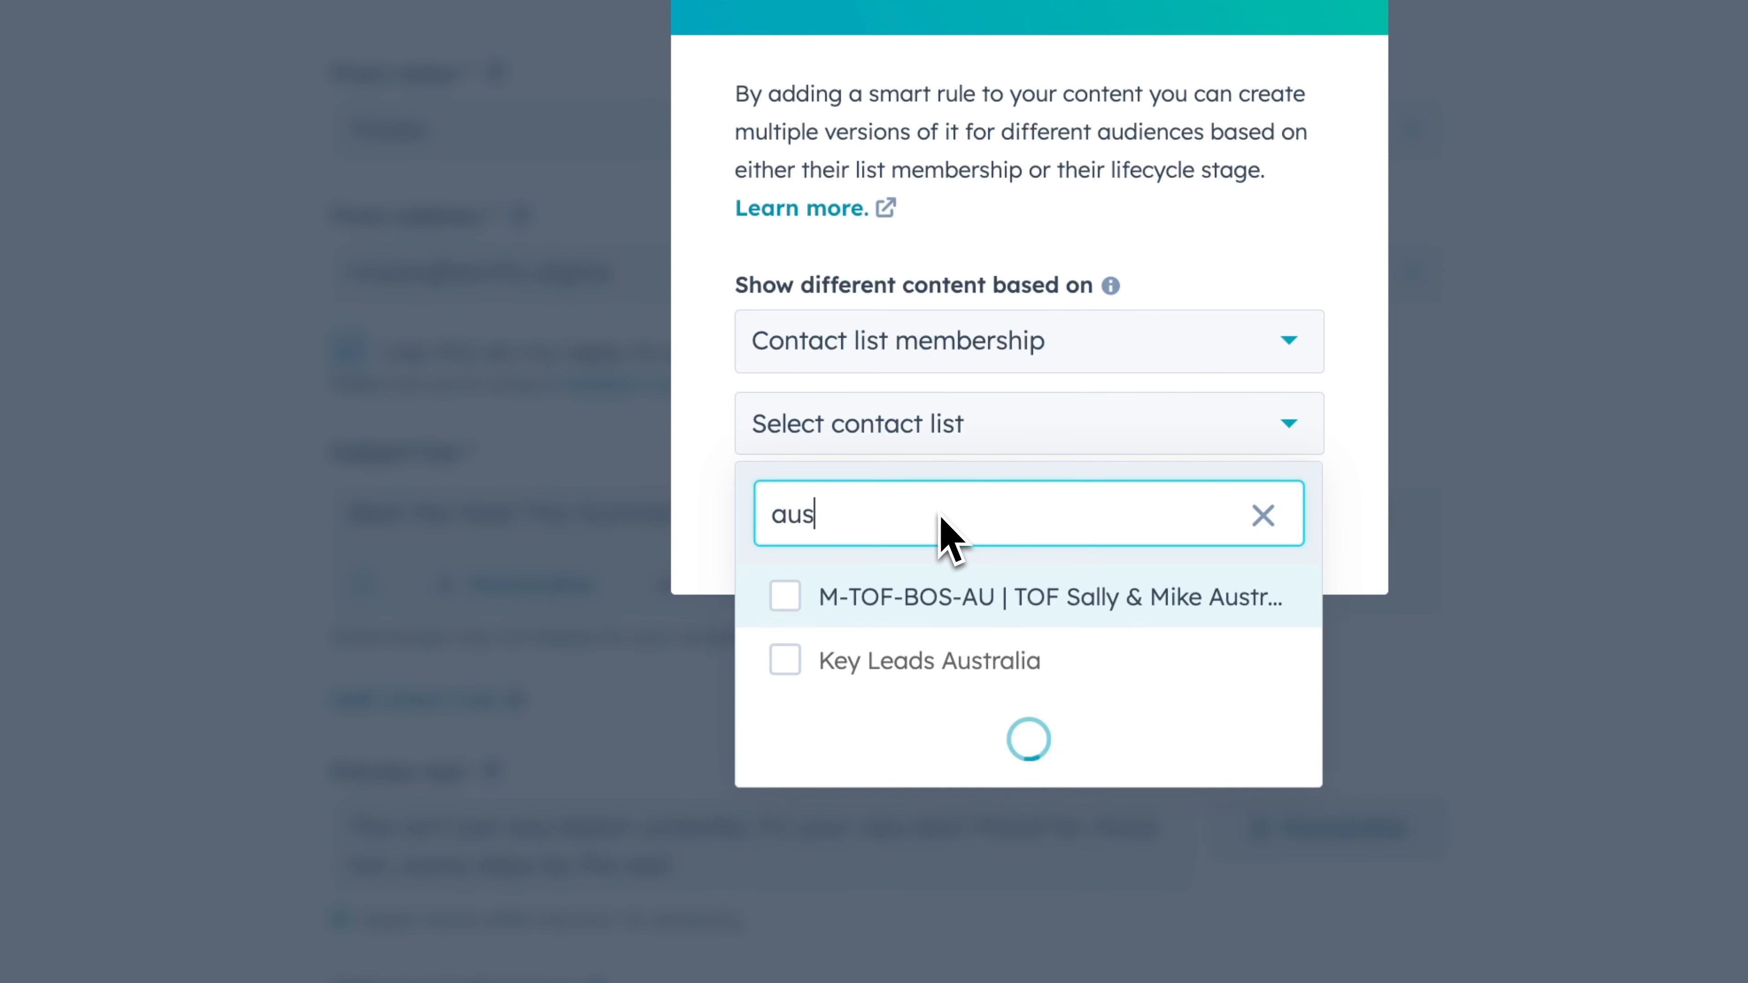
pyautogui.click(958, 660)
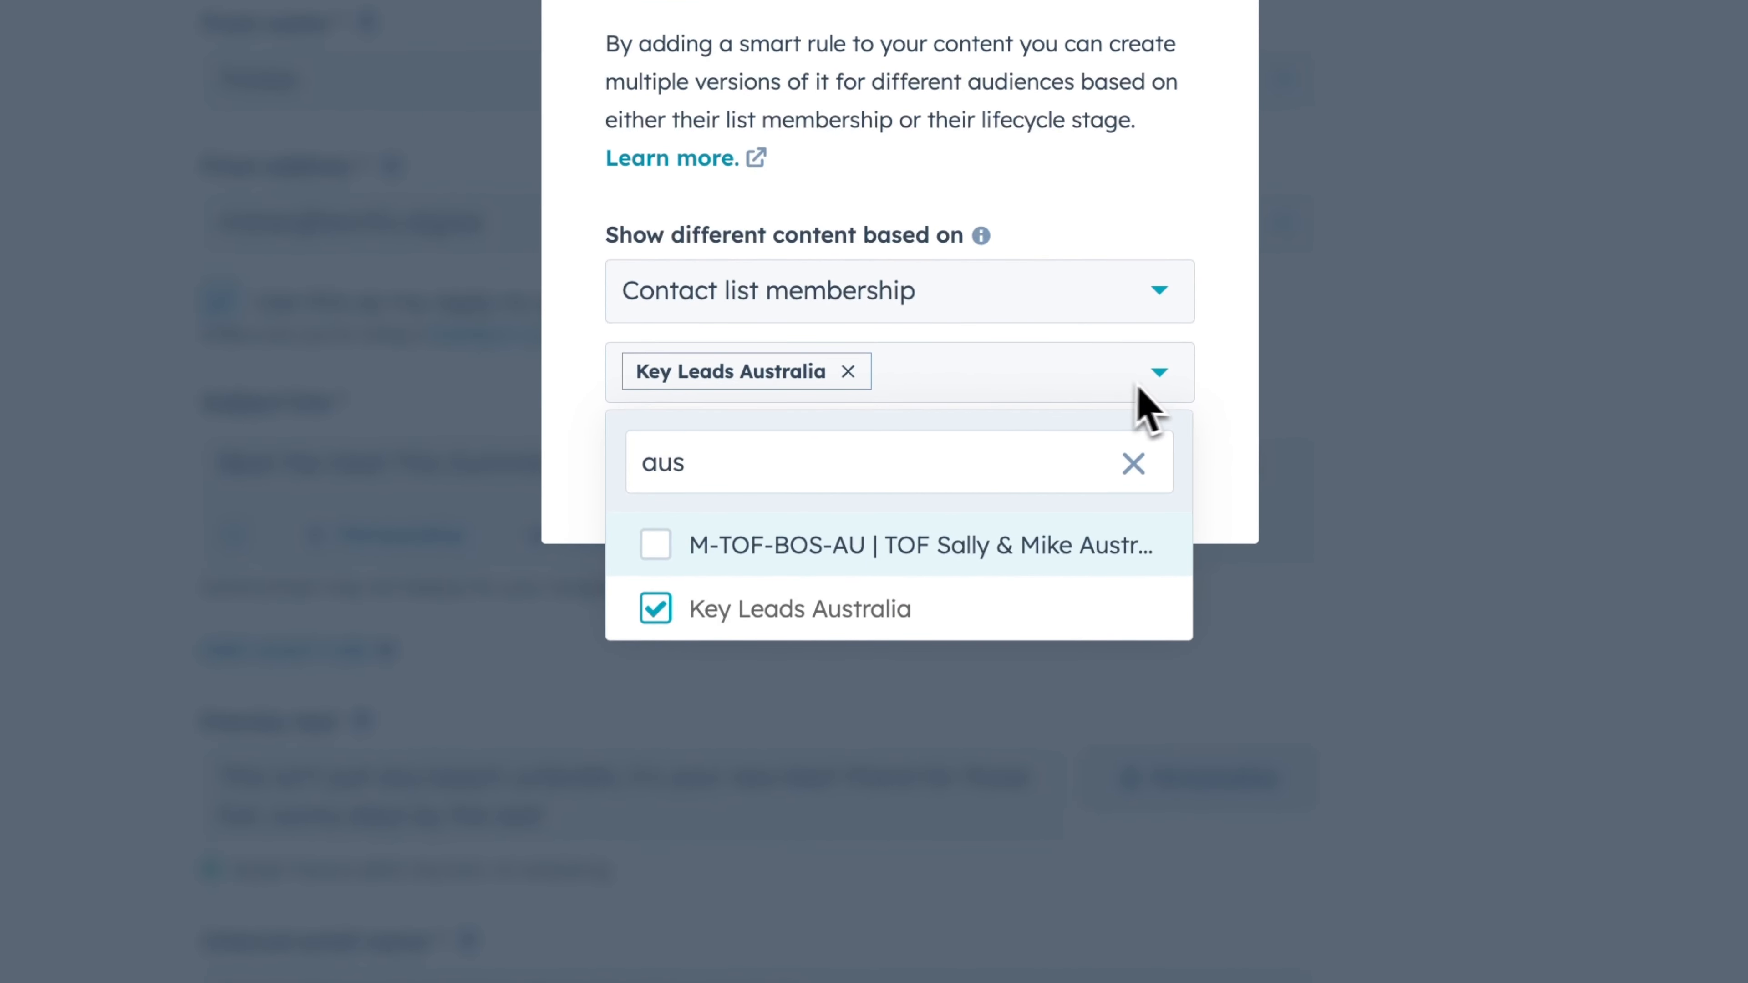
pyautogui.click(1254, 390)
pyautogui.click(753, 482)
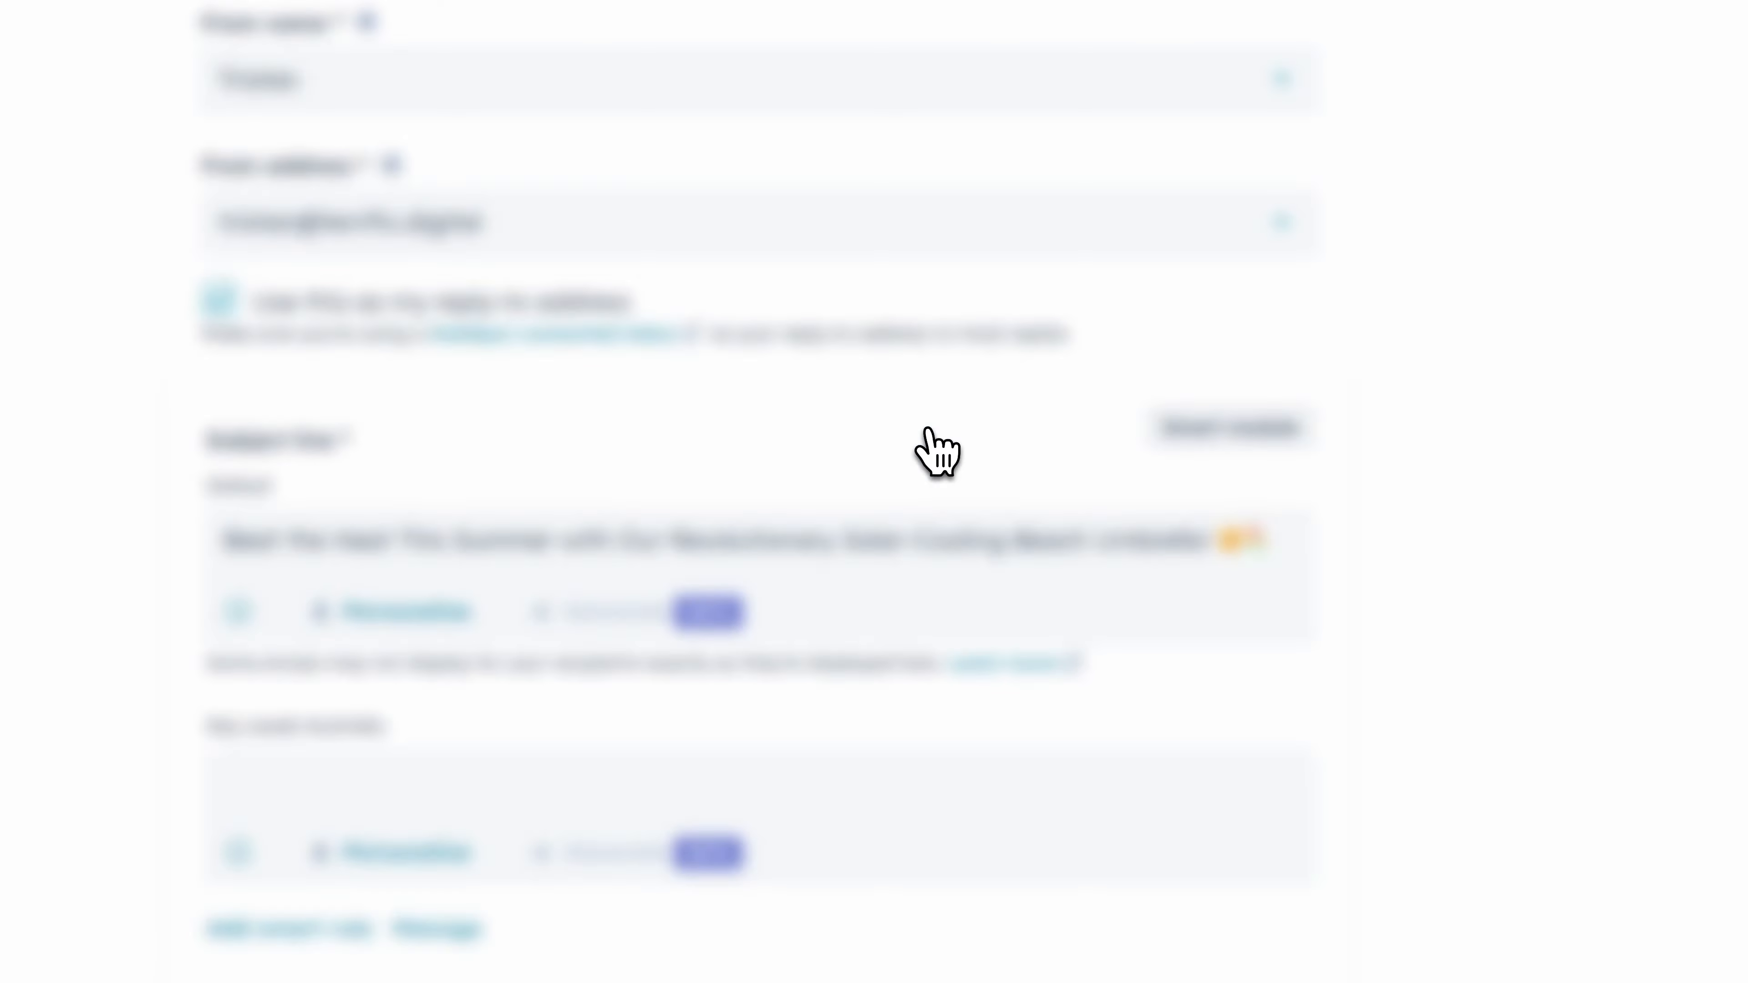
# - Copy the default subject into the Key Leads Australia variation and edit it to "Beat the Heat in Australia with Our Umbrella!"
pyautogui.tripleClick(380, 549)
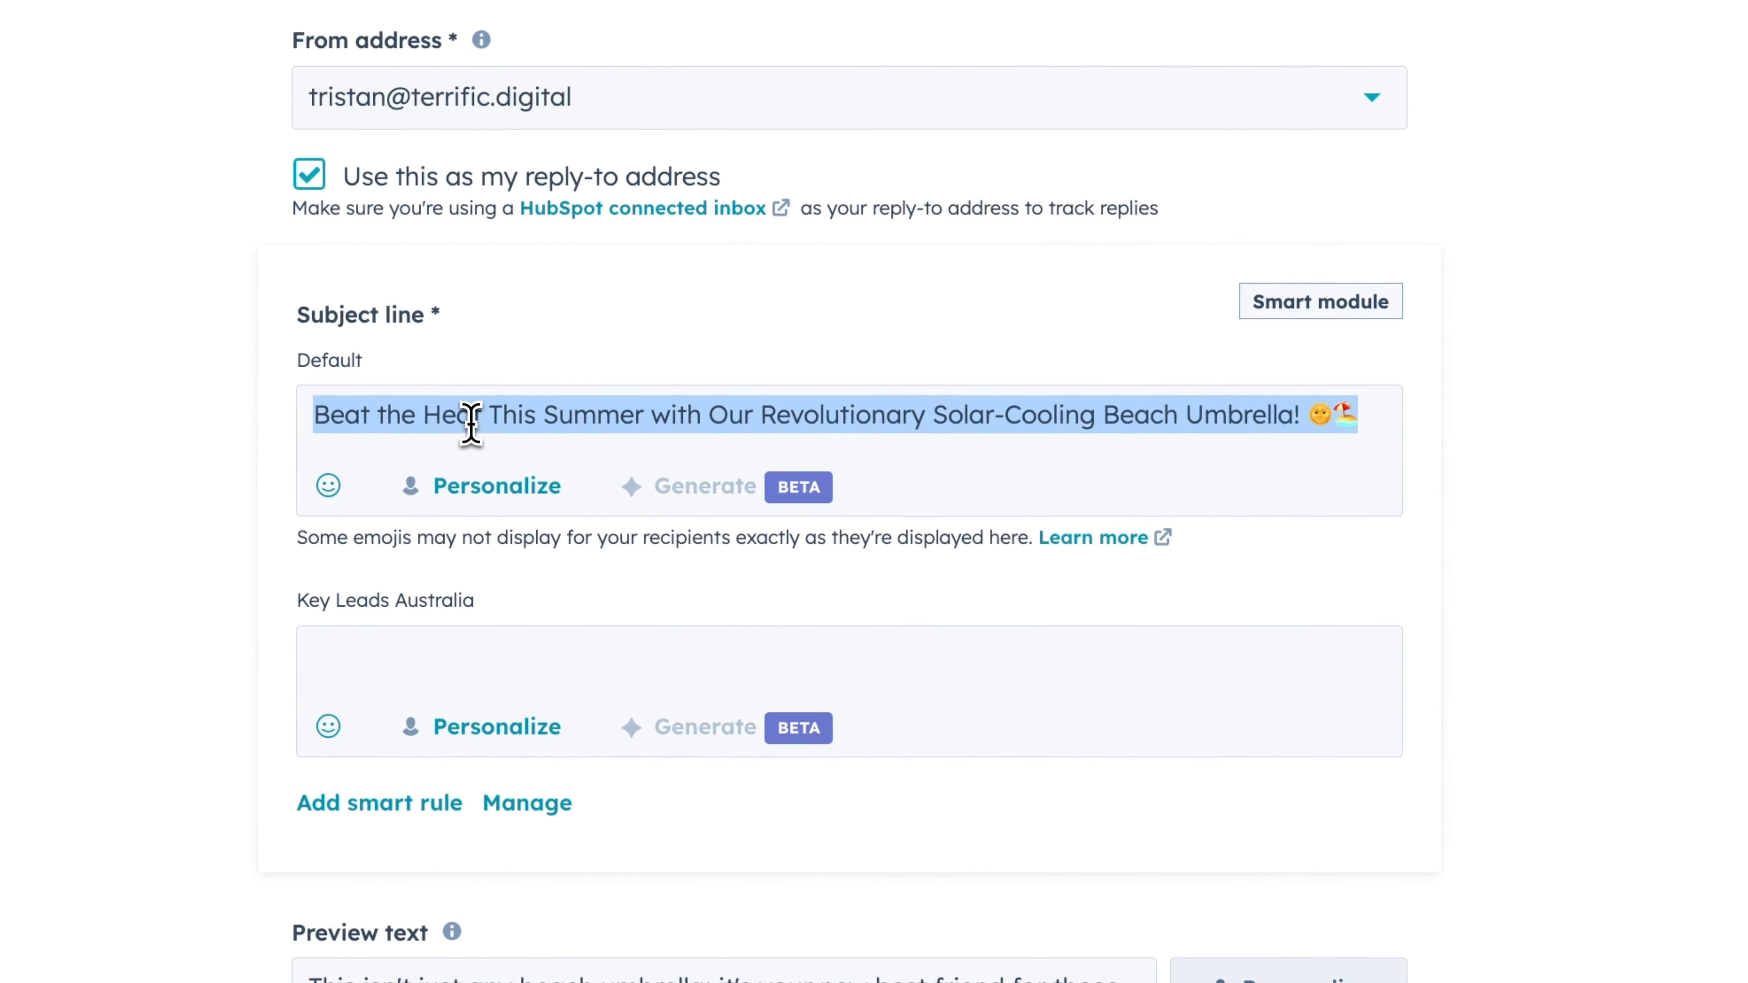
pyautogui.click(509, 658)
pyautogui.write('Beat the Heat This Summer with Our Revolutionary Solar-Cooling Beach Umbrella! 🌞🏖')
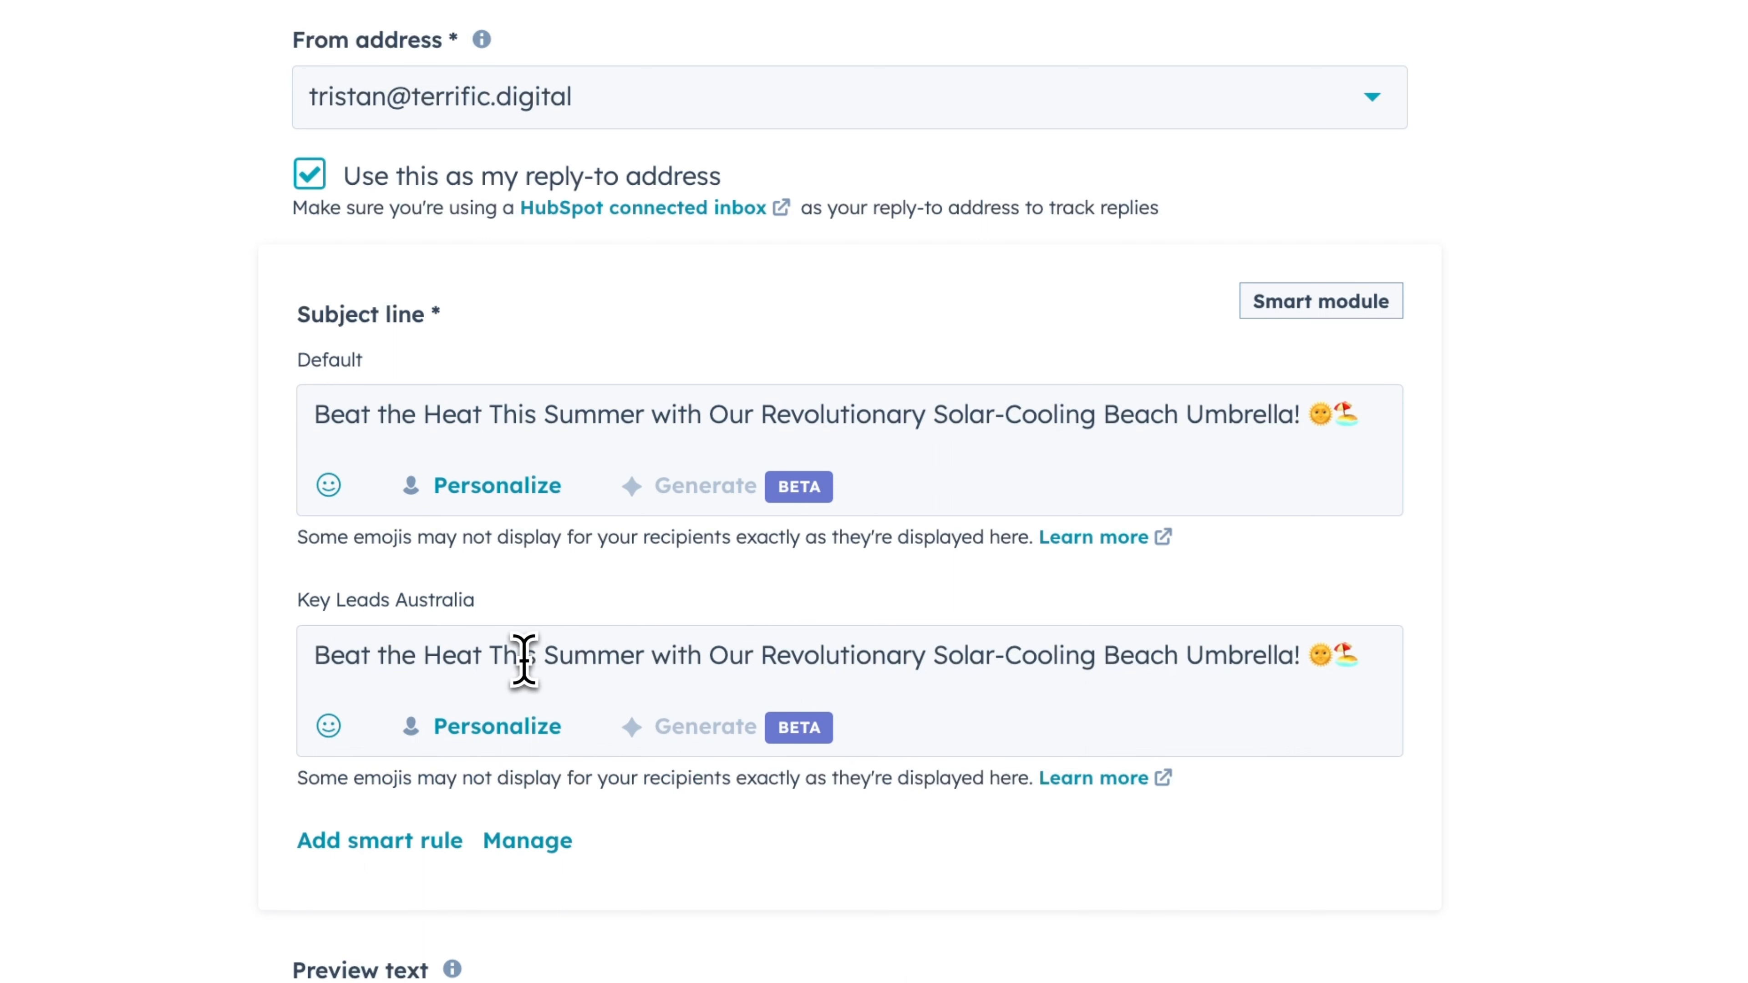
pyautogui.moveTo(503, 658); pyautogui.dragTo(563, 661)
pyautogui.write('in Australia')
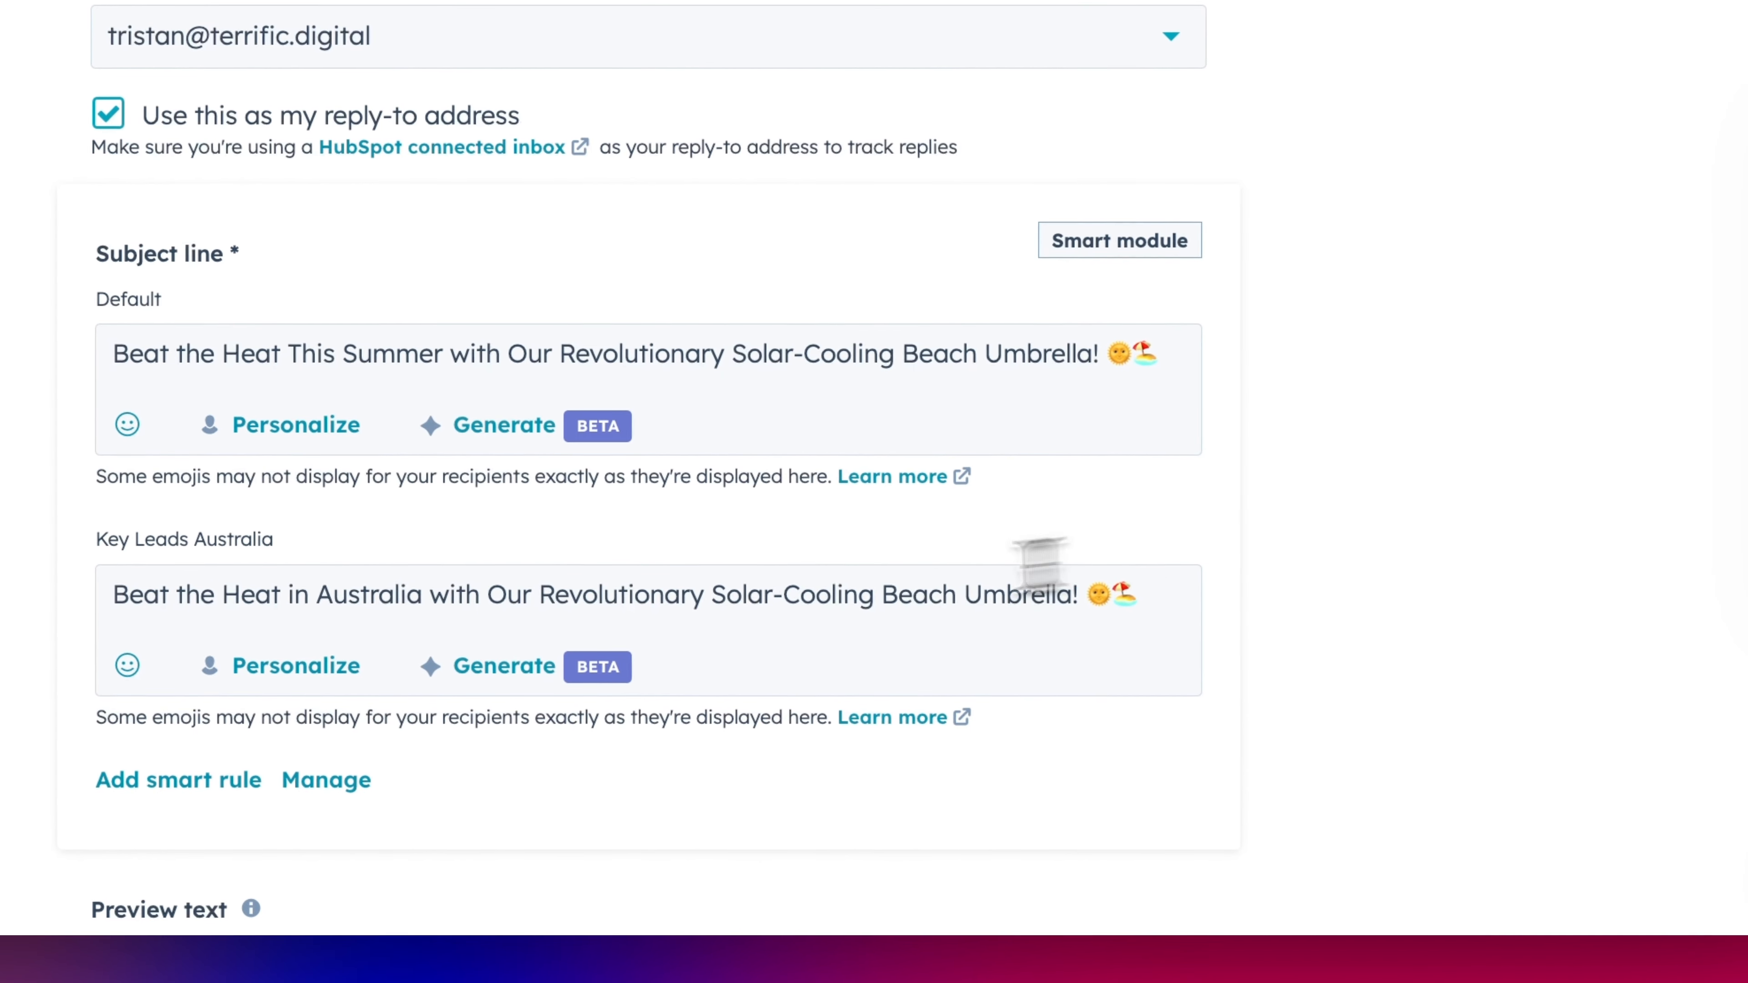
pyautogui.moveTo(542, 593); pyautogui.dragTo(883, 586)
pyautogui.press('BackSpace')
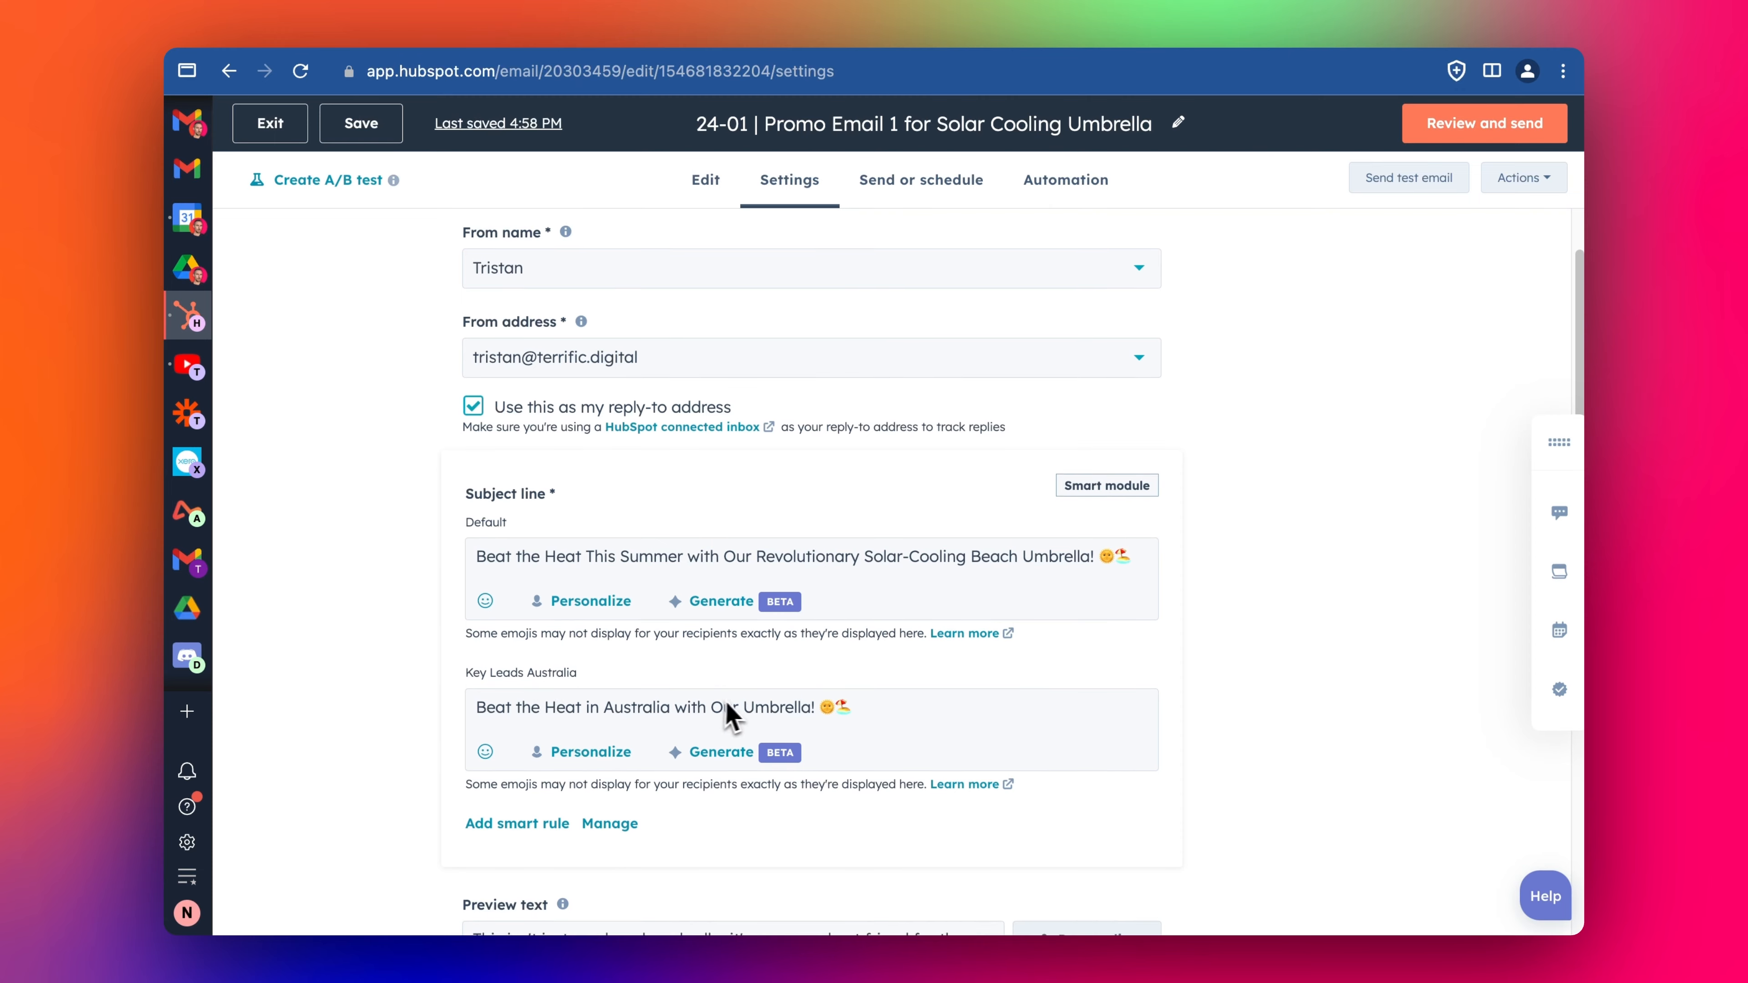
# - Manage the subject line's smart rules and add a second rule for the Example Active List
pyautogui.scroll(-5, 928, 709)
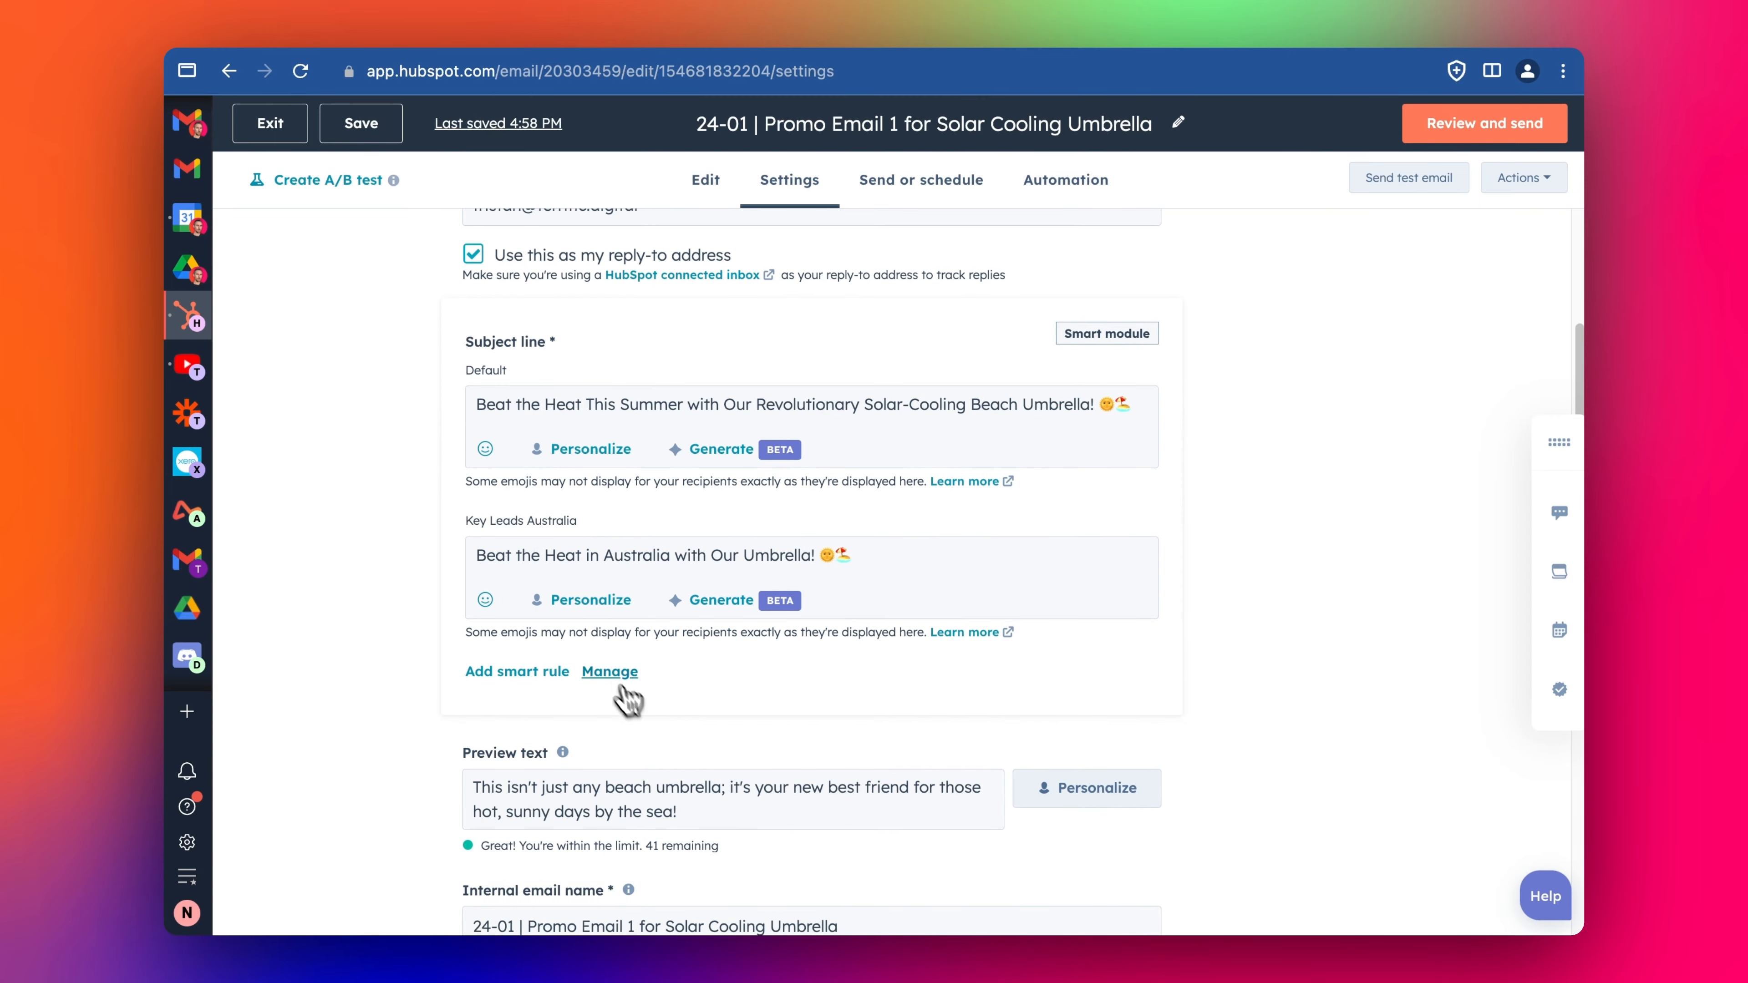
pyautogui.click(600, 674)
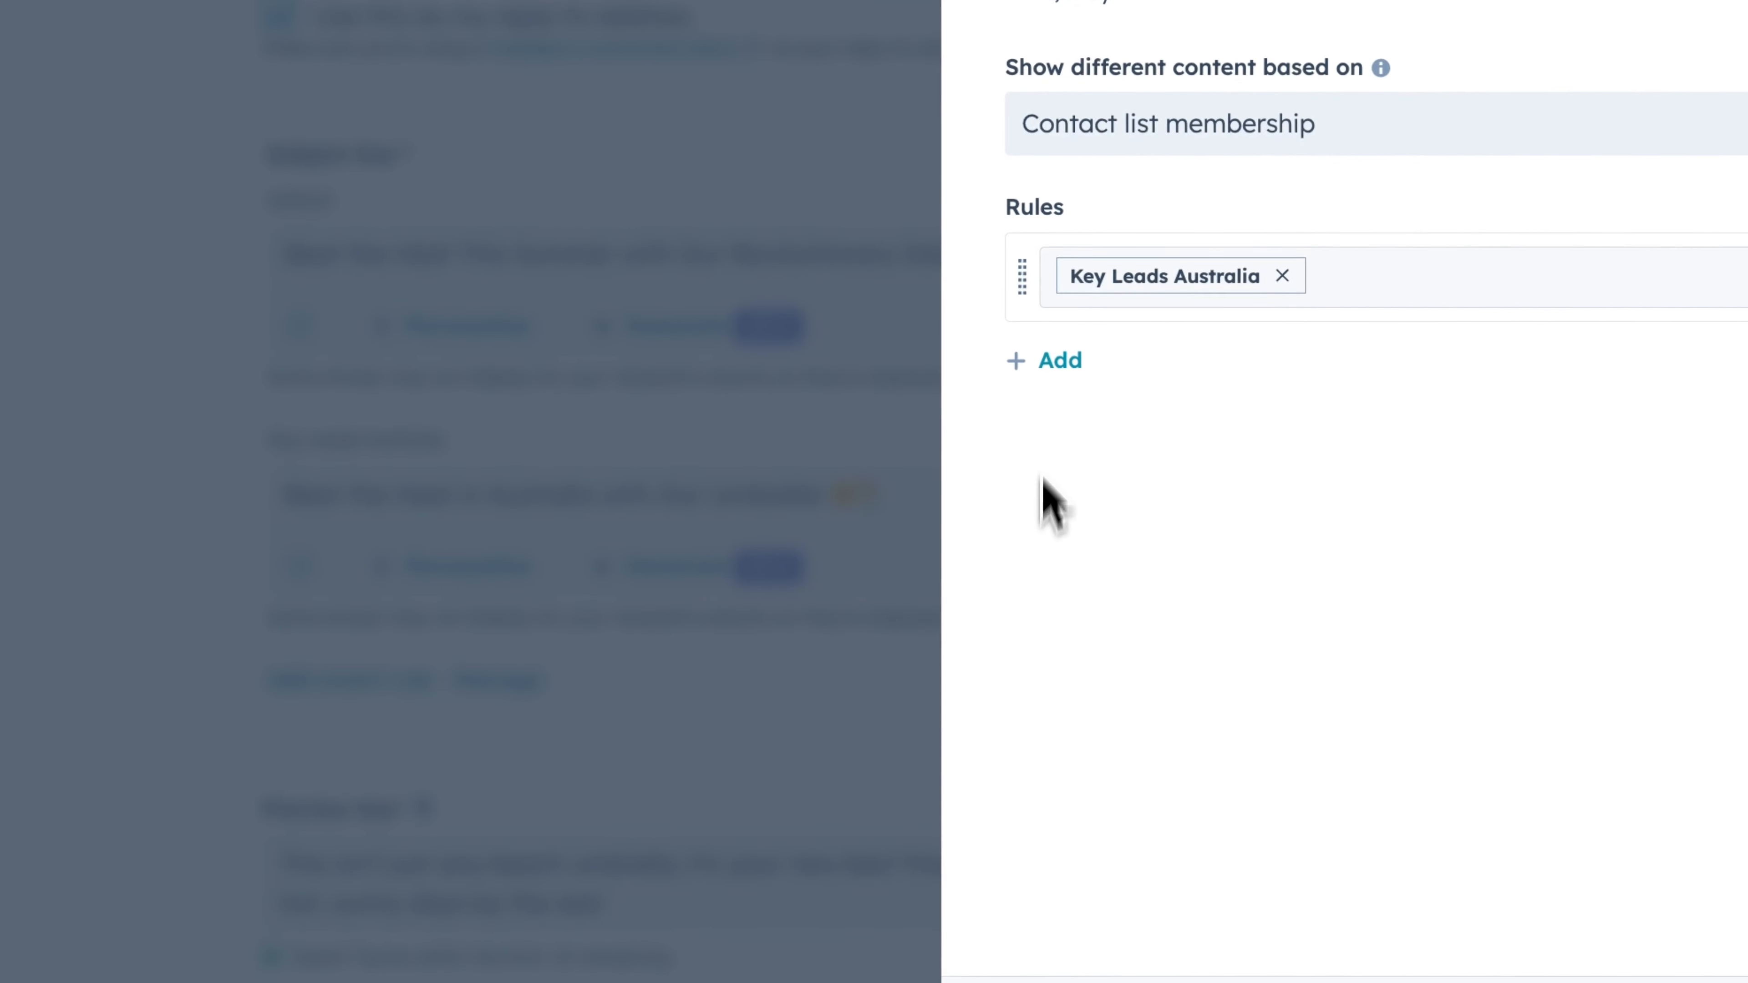
pyautogui.click(1074, 378)
pyautogui.click(1266, 416)
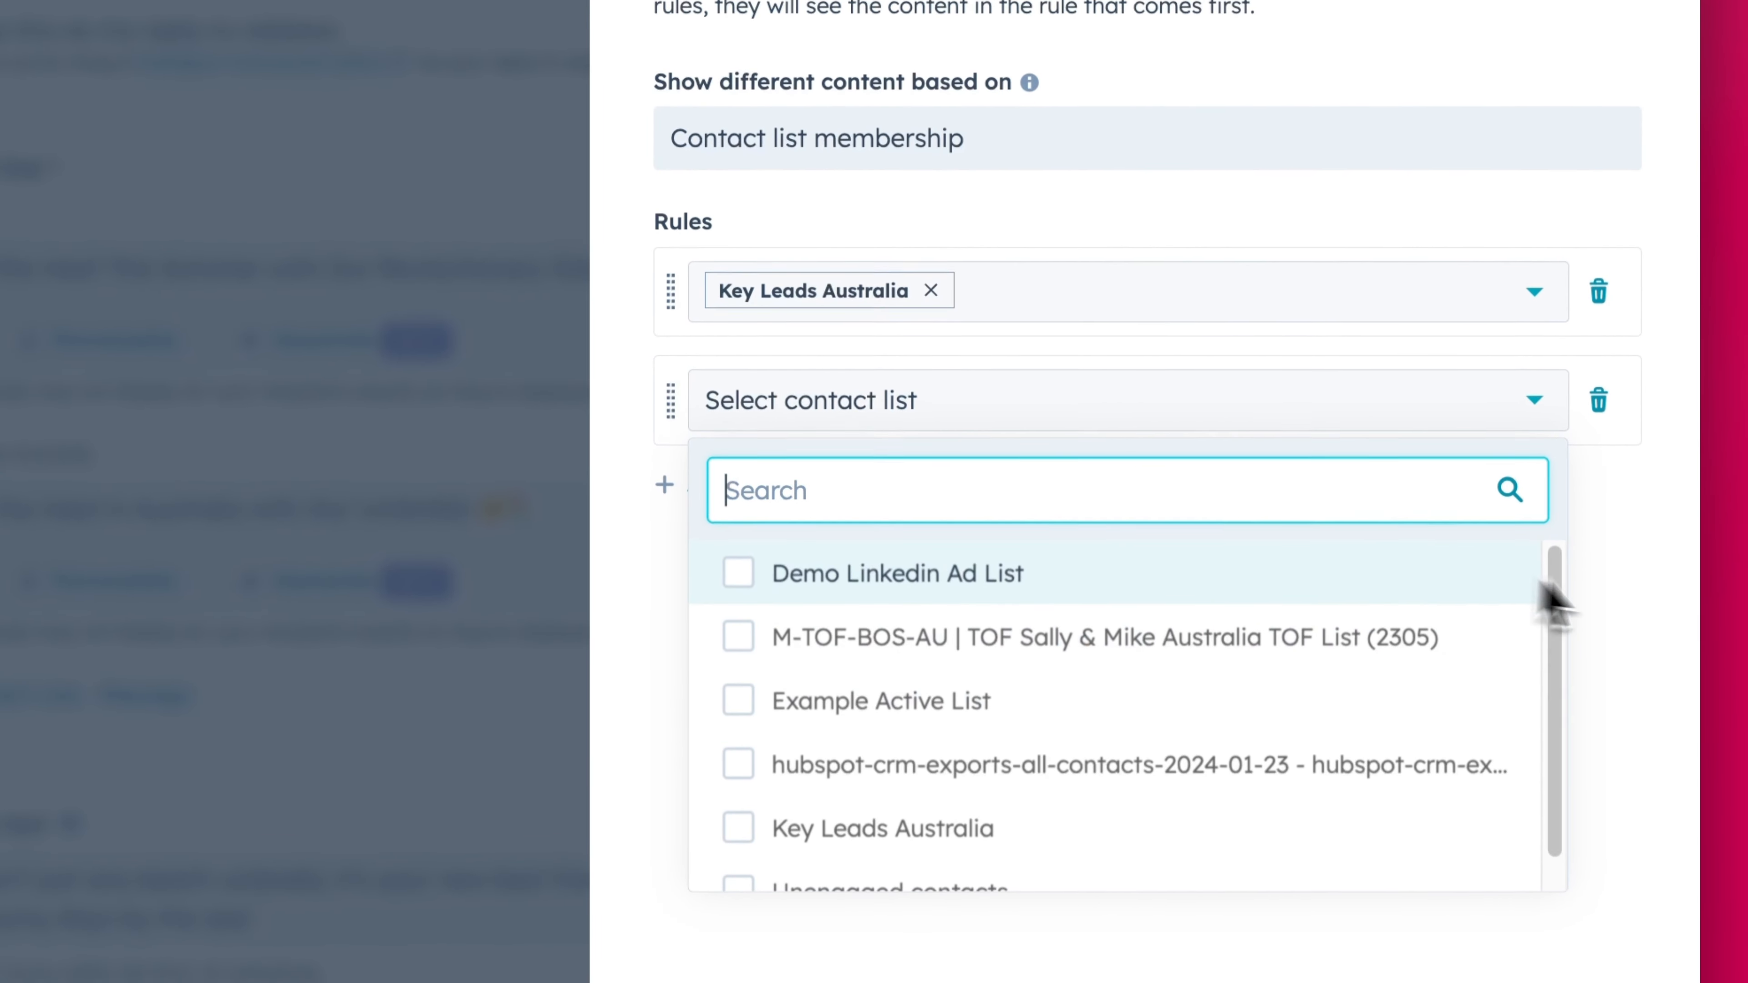
pyautogui.click(1593, 661)
pyautogui.click(874, 392)
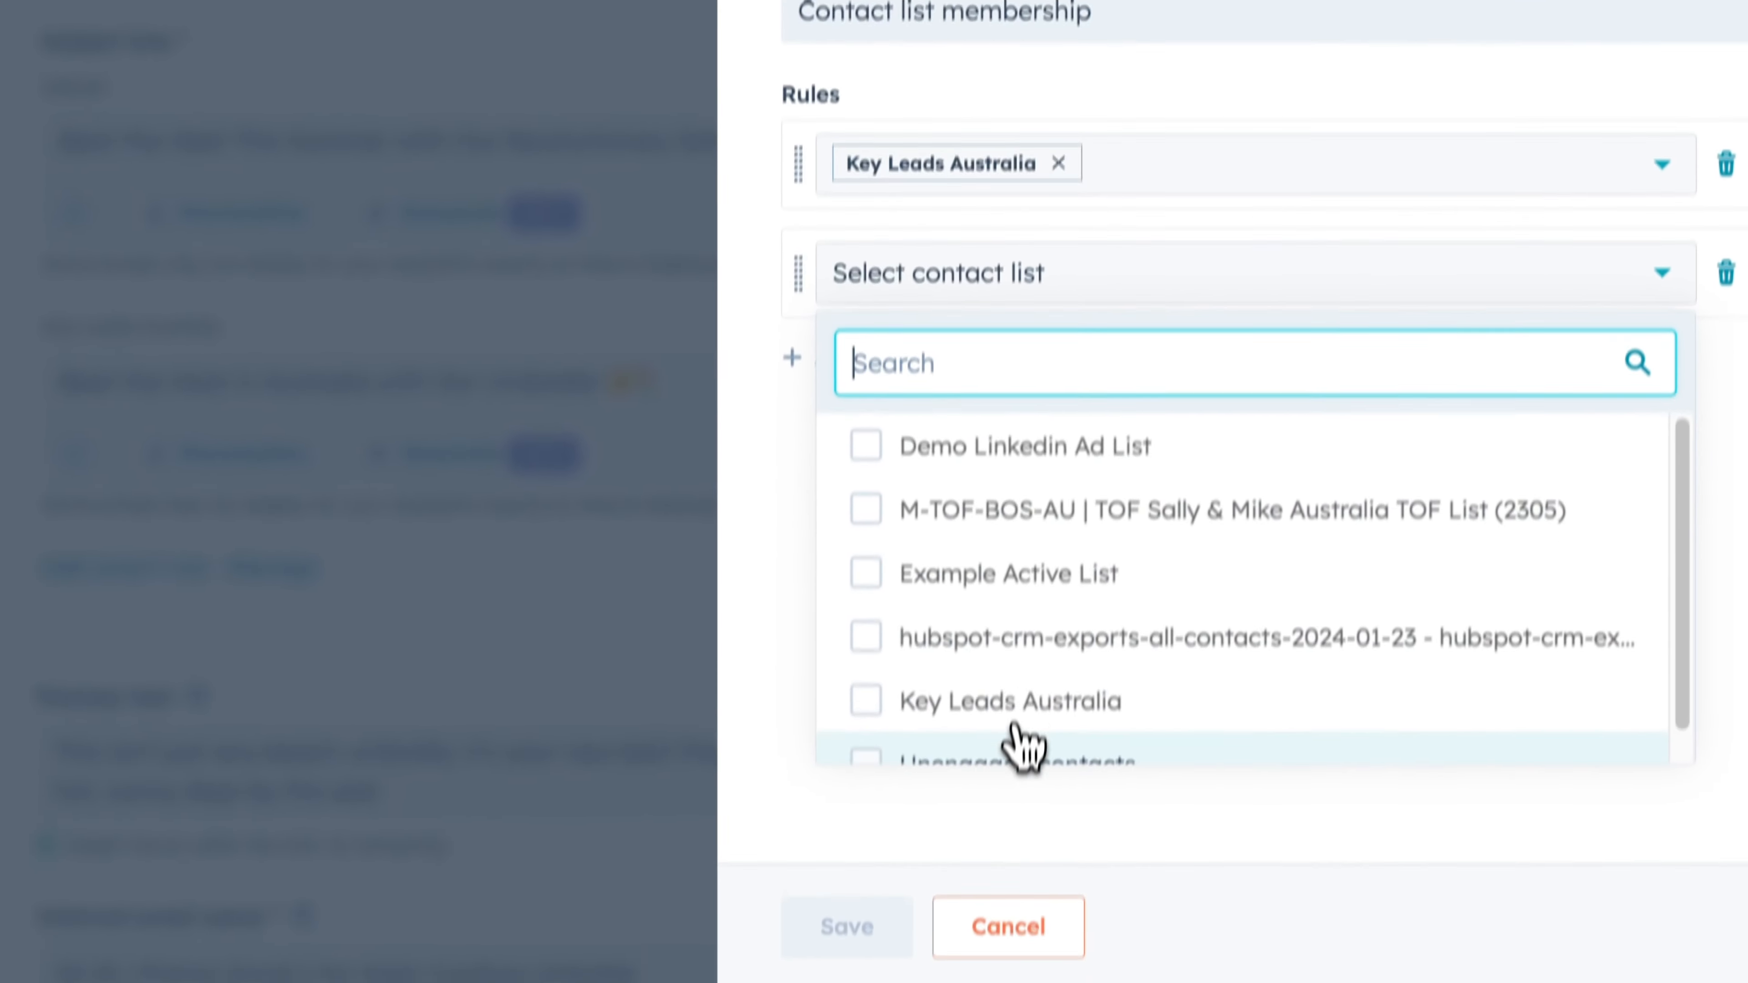
pyautogui.scroll(-1, 1014, 674)
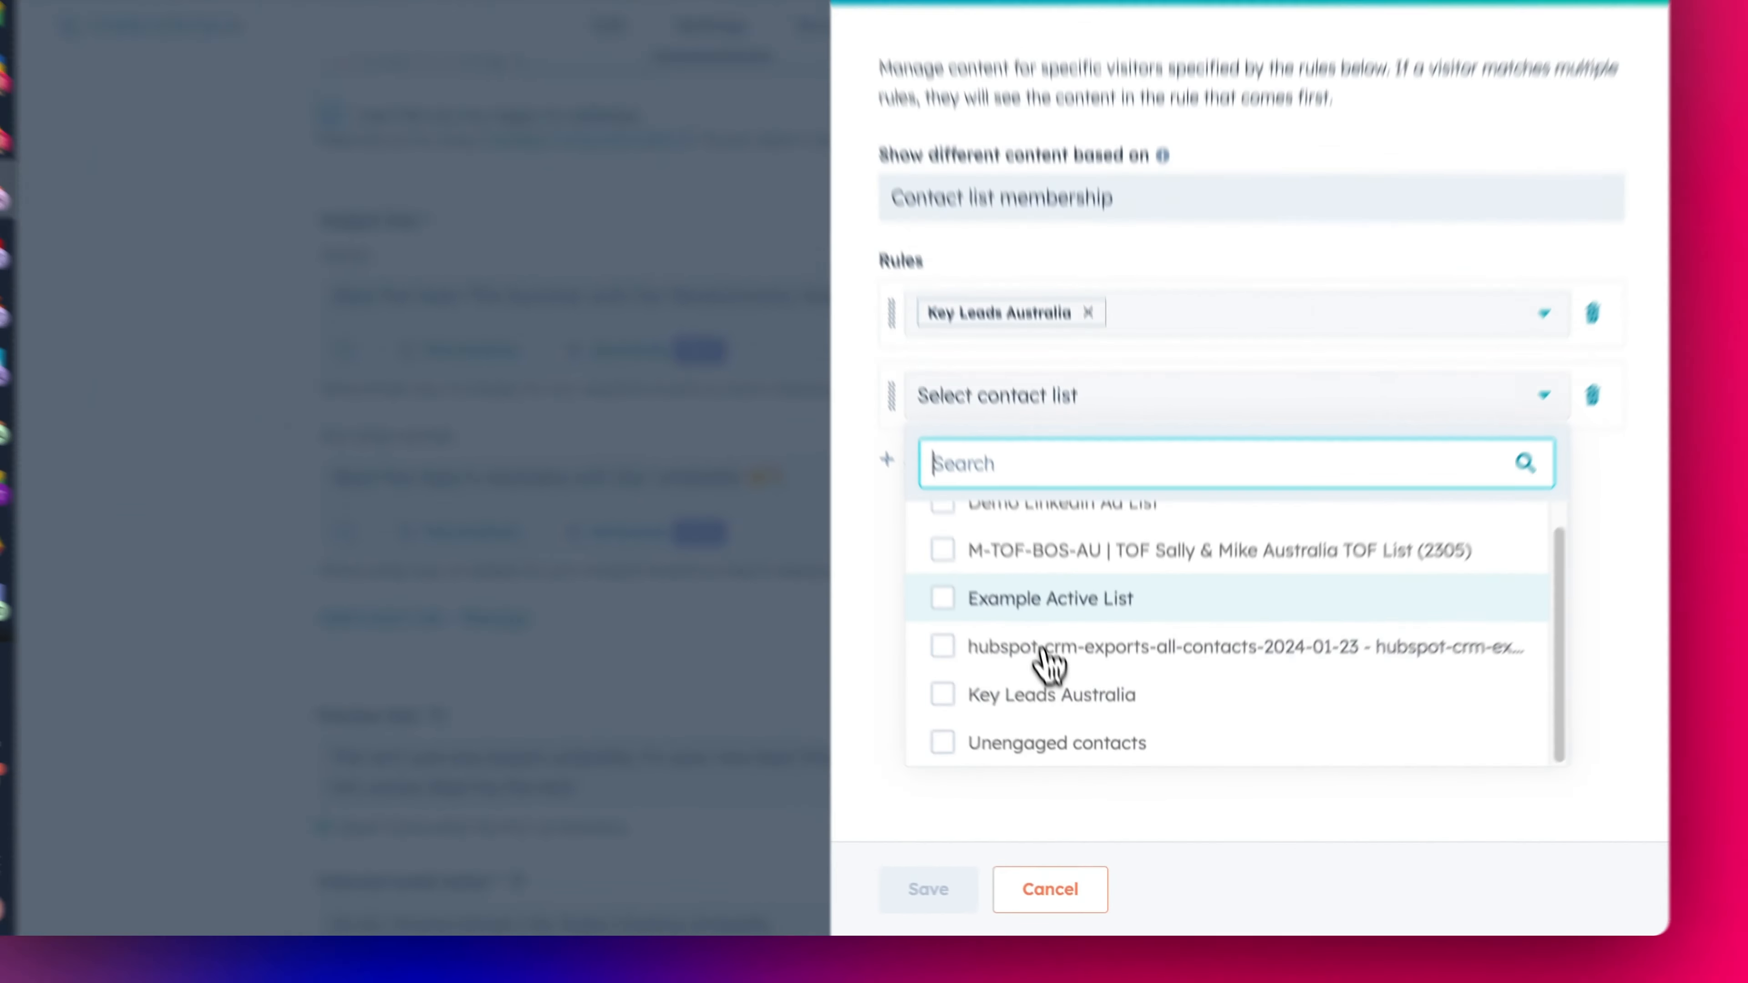
pyautogui.click(1005, 573)
pyautogui.click(978, 899)
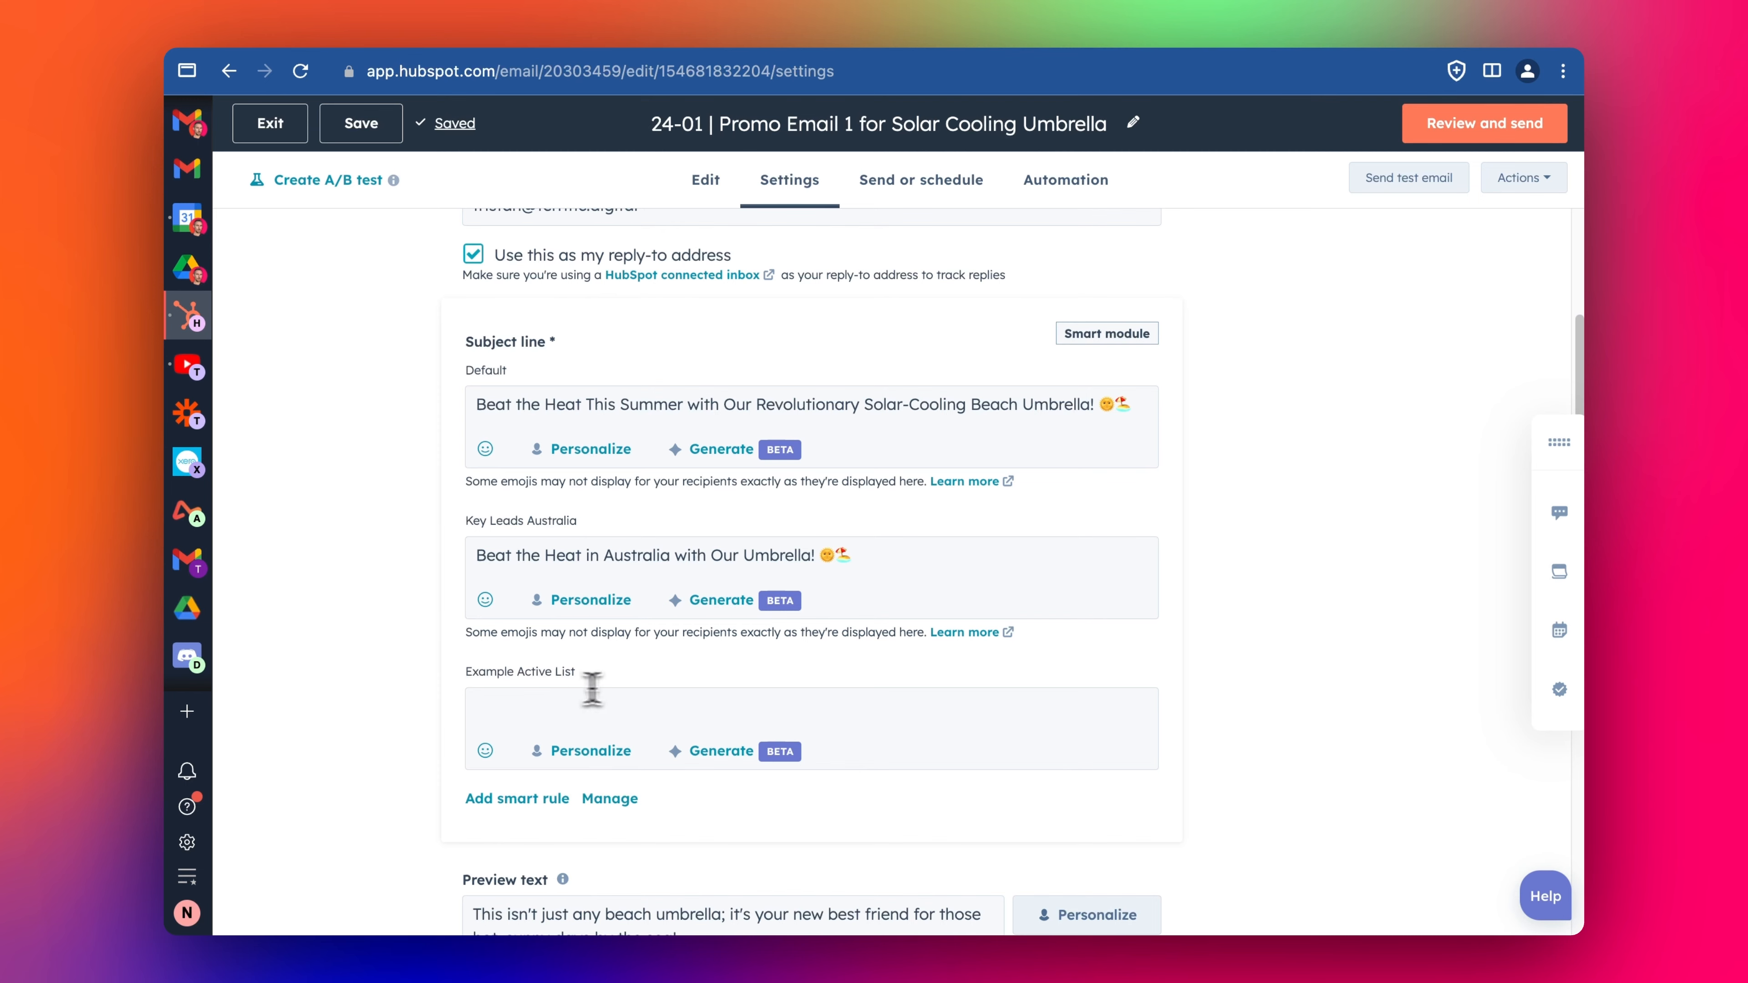
# - Open the email preview and preview it as a specific contact
pyautogui.scroll(-6, 811, 691)
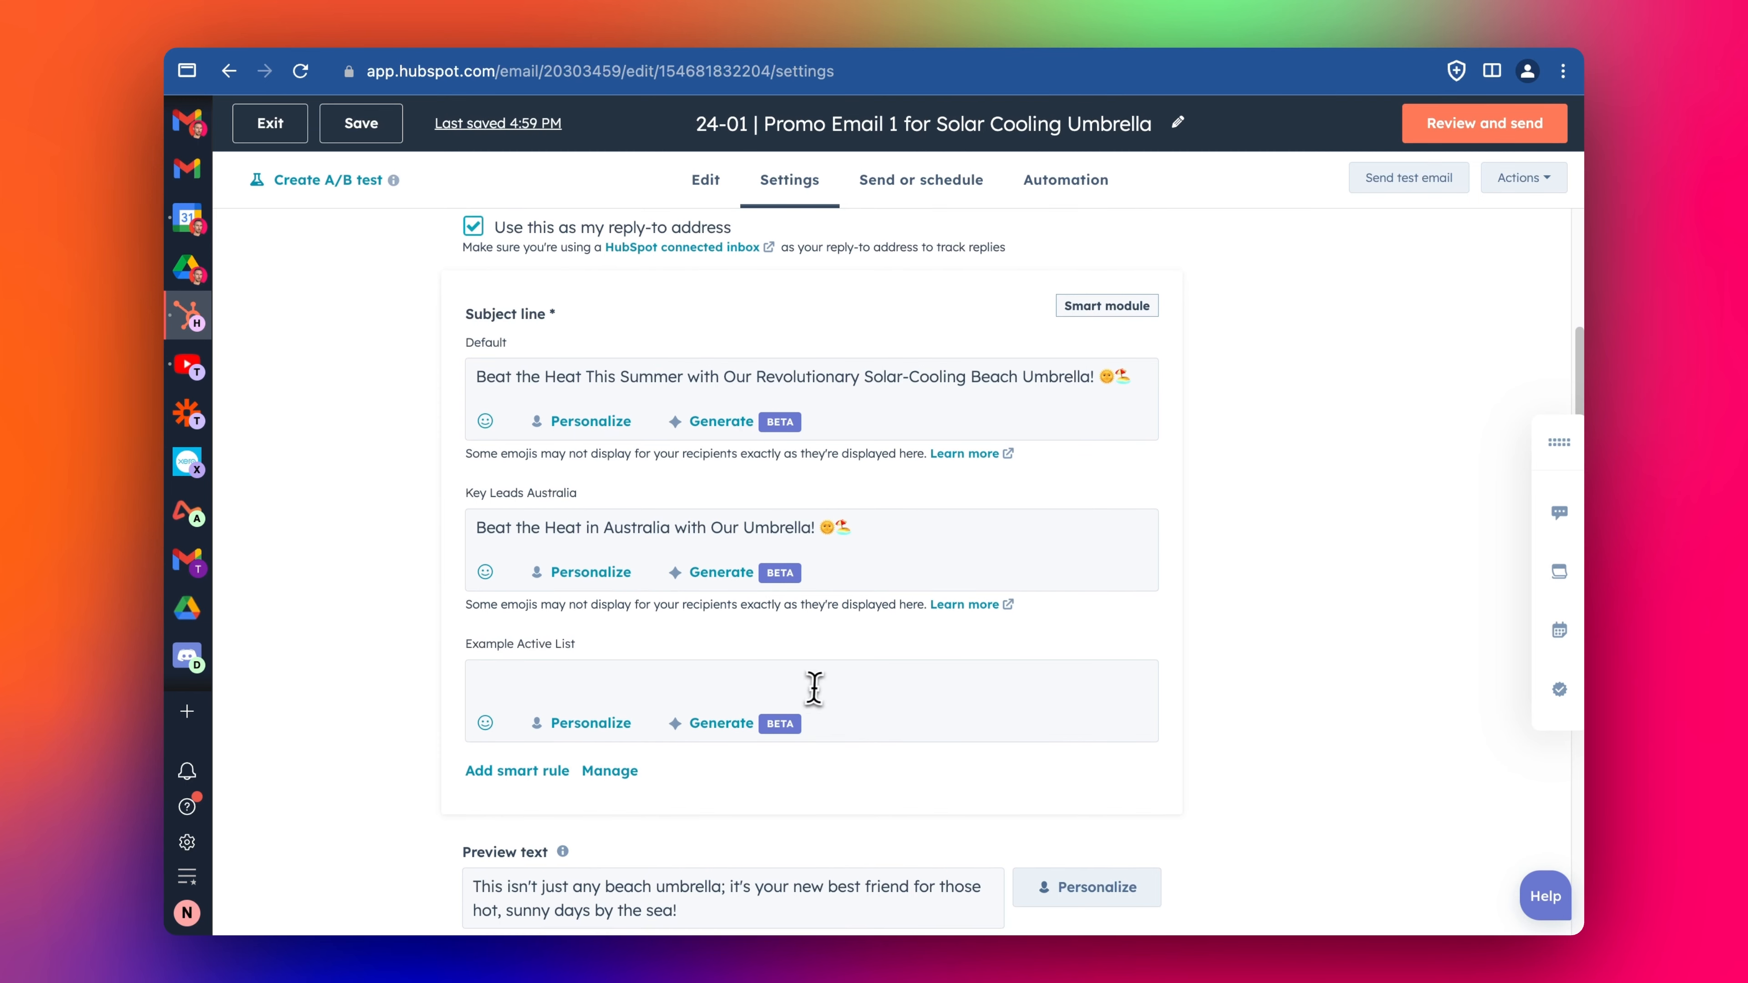
pyautogui.scroll(10, 992, 658)
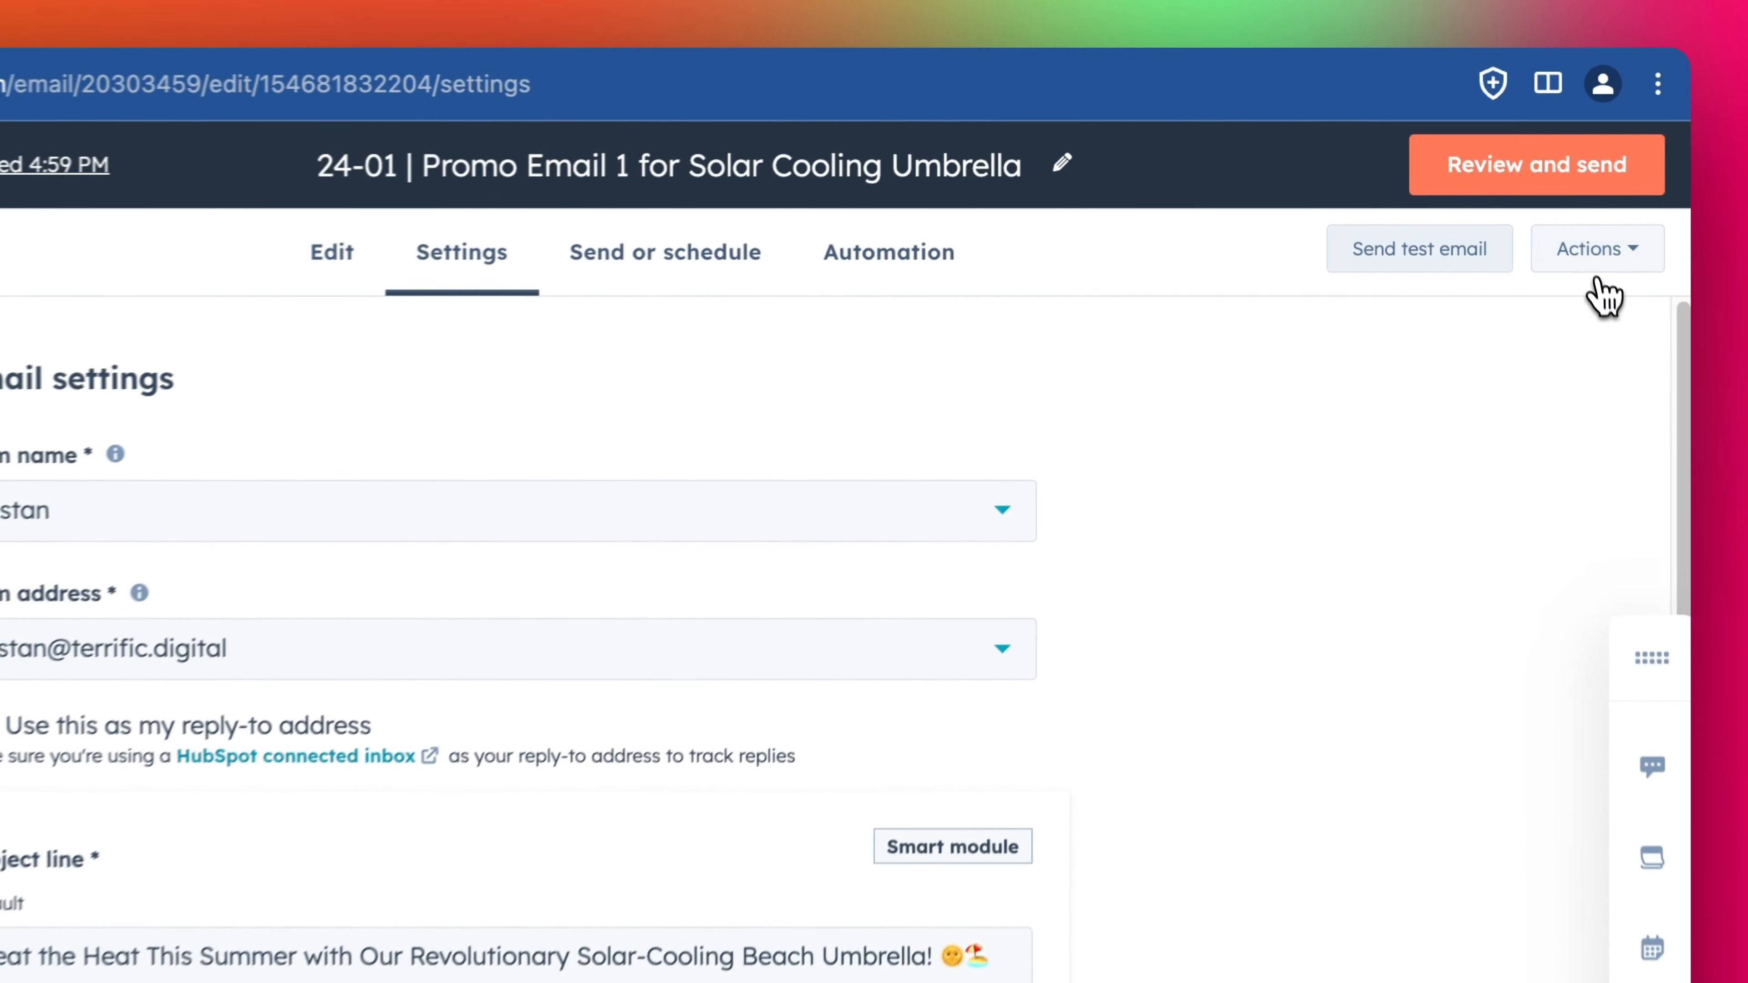
pyautogui.click(1524, 180)
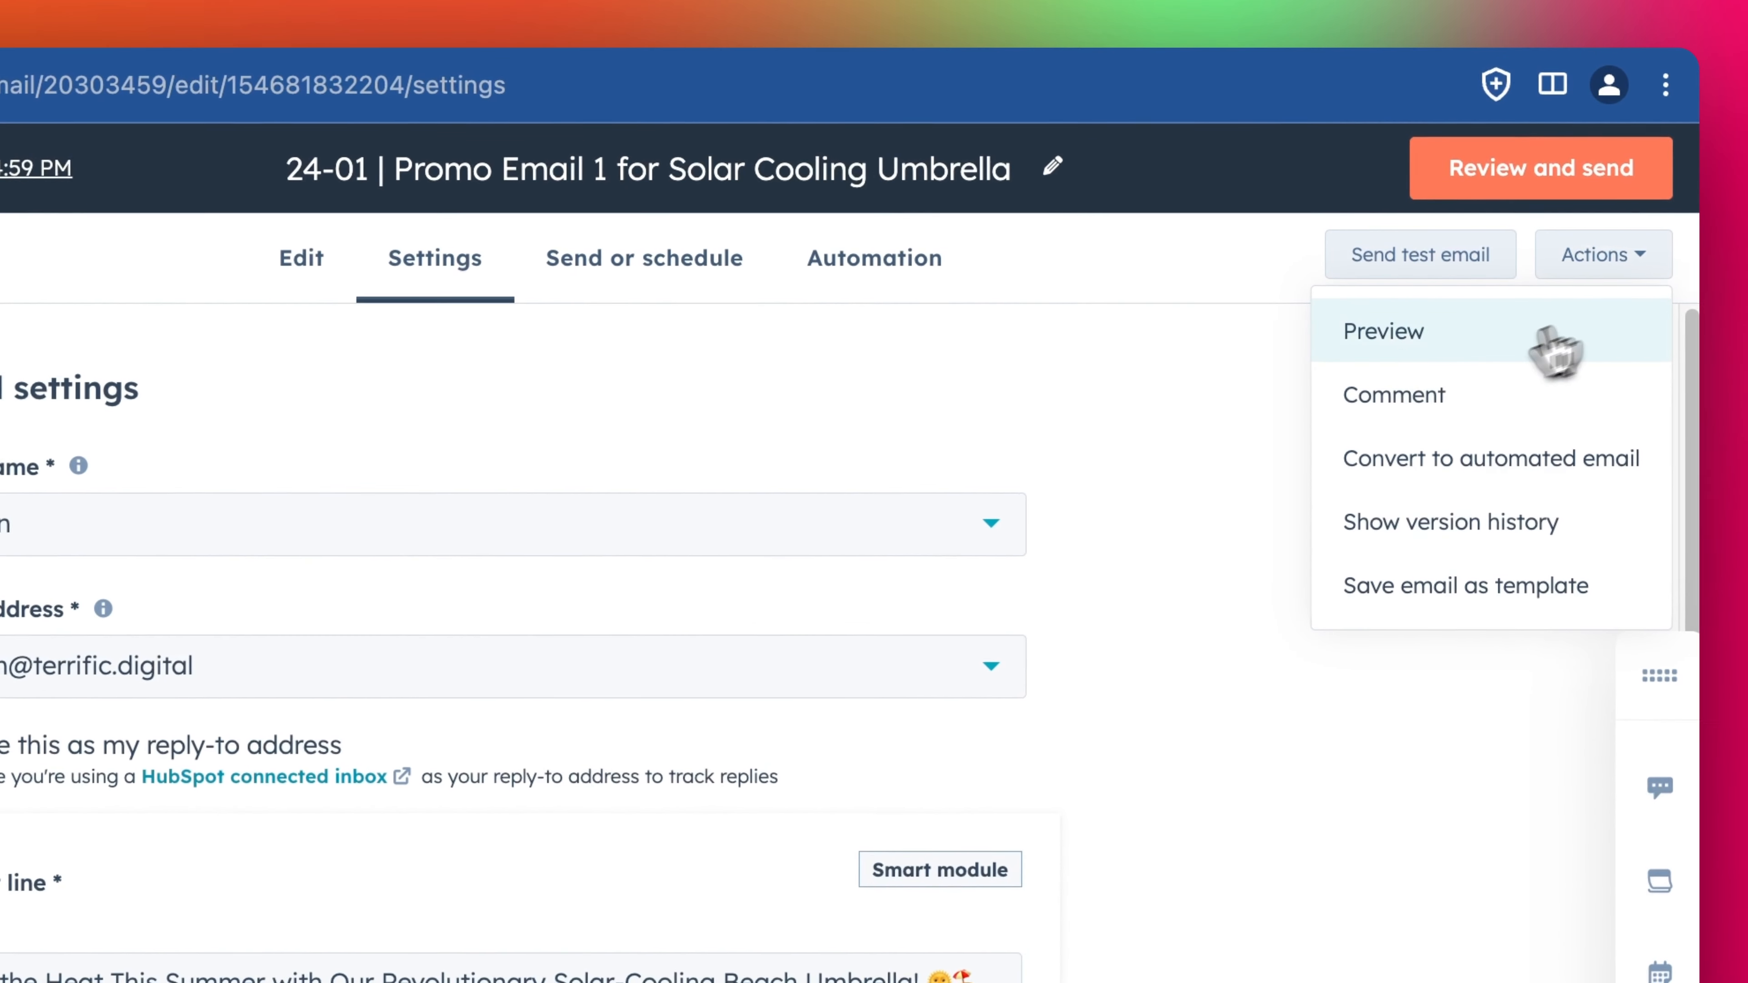
pyautogui.click(1404, 355)
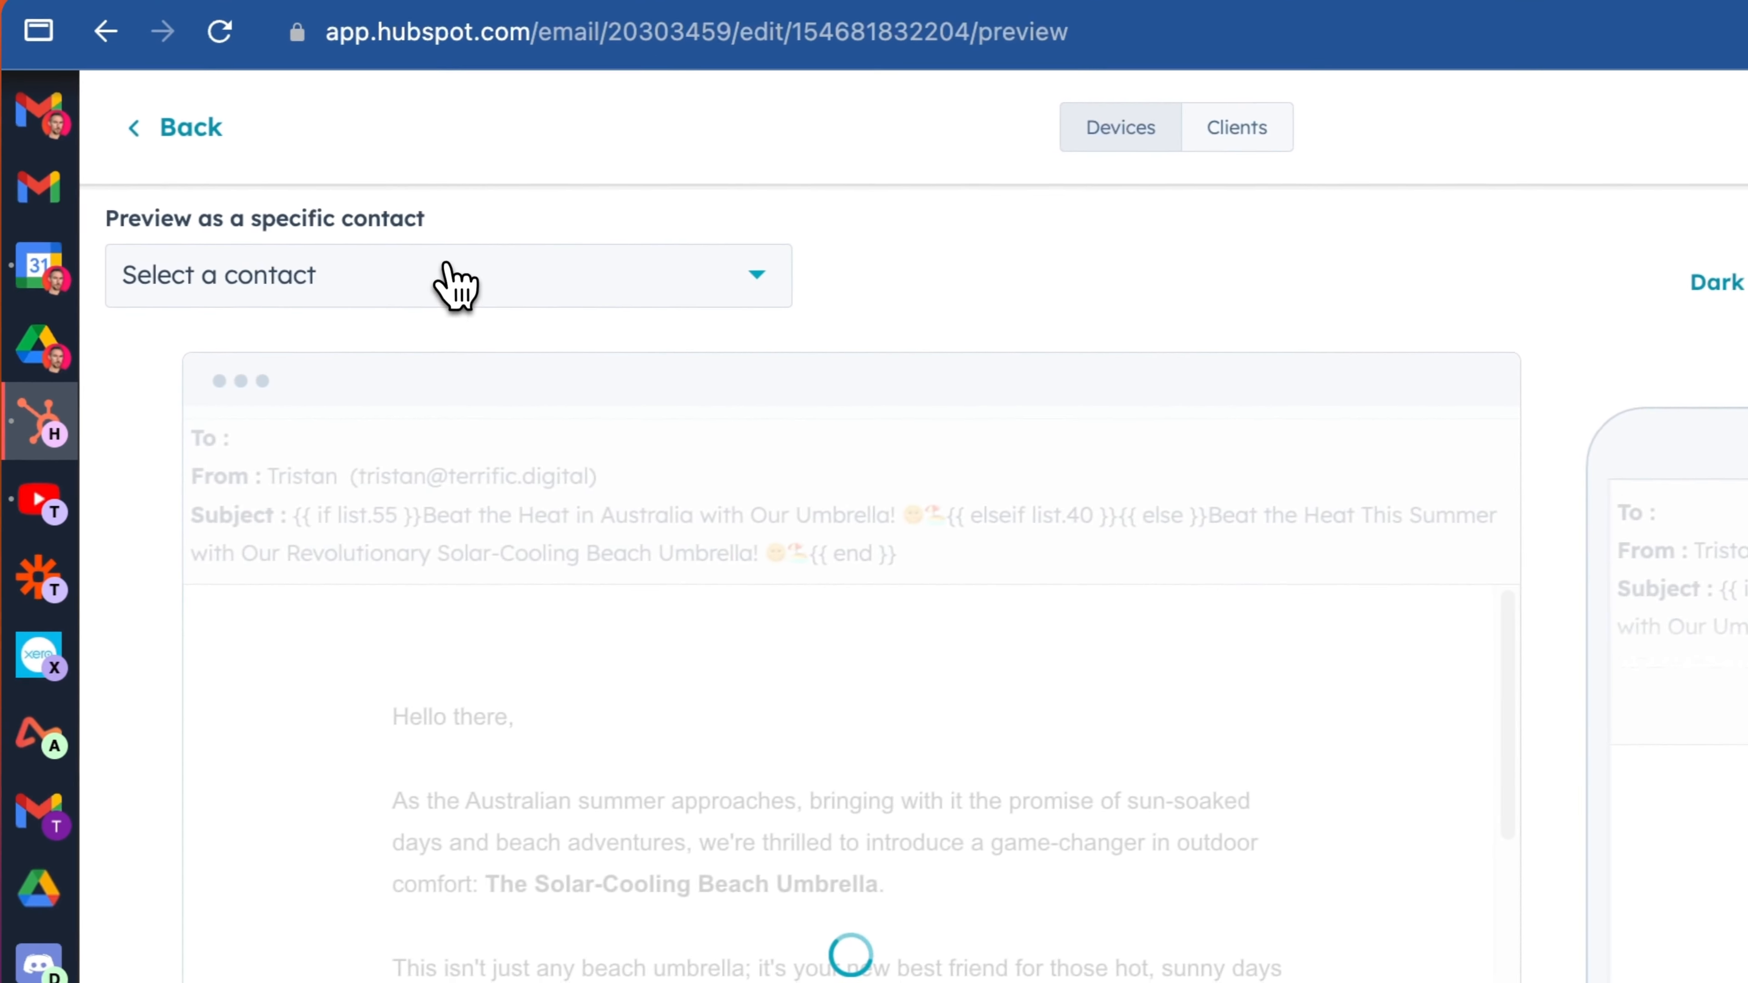
pyautogui.click(465, 289)
pyautogui.click(434, 446)
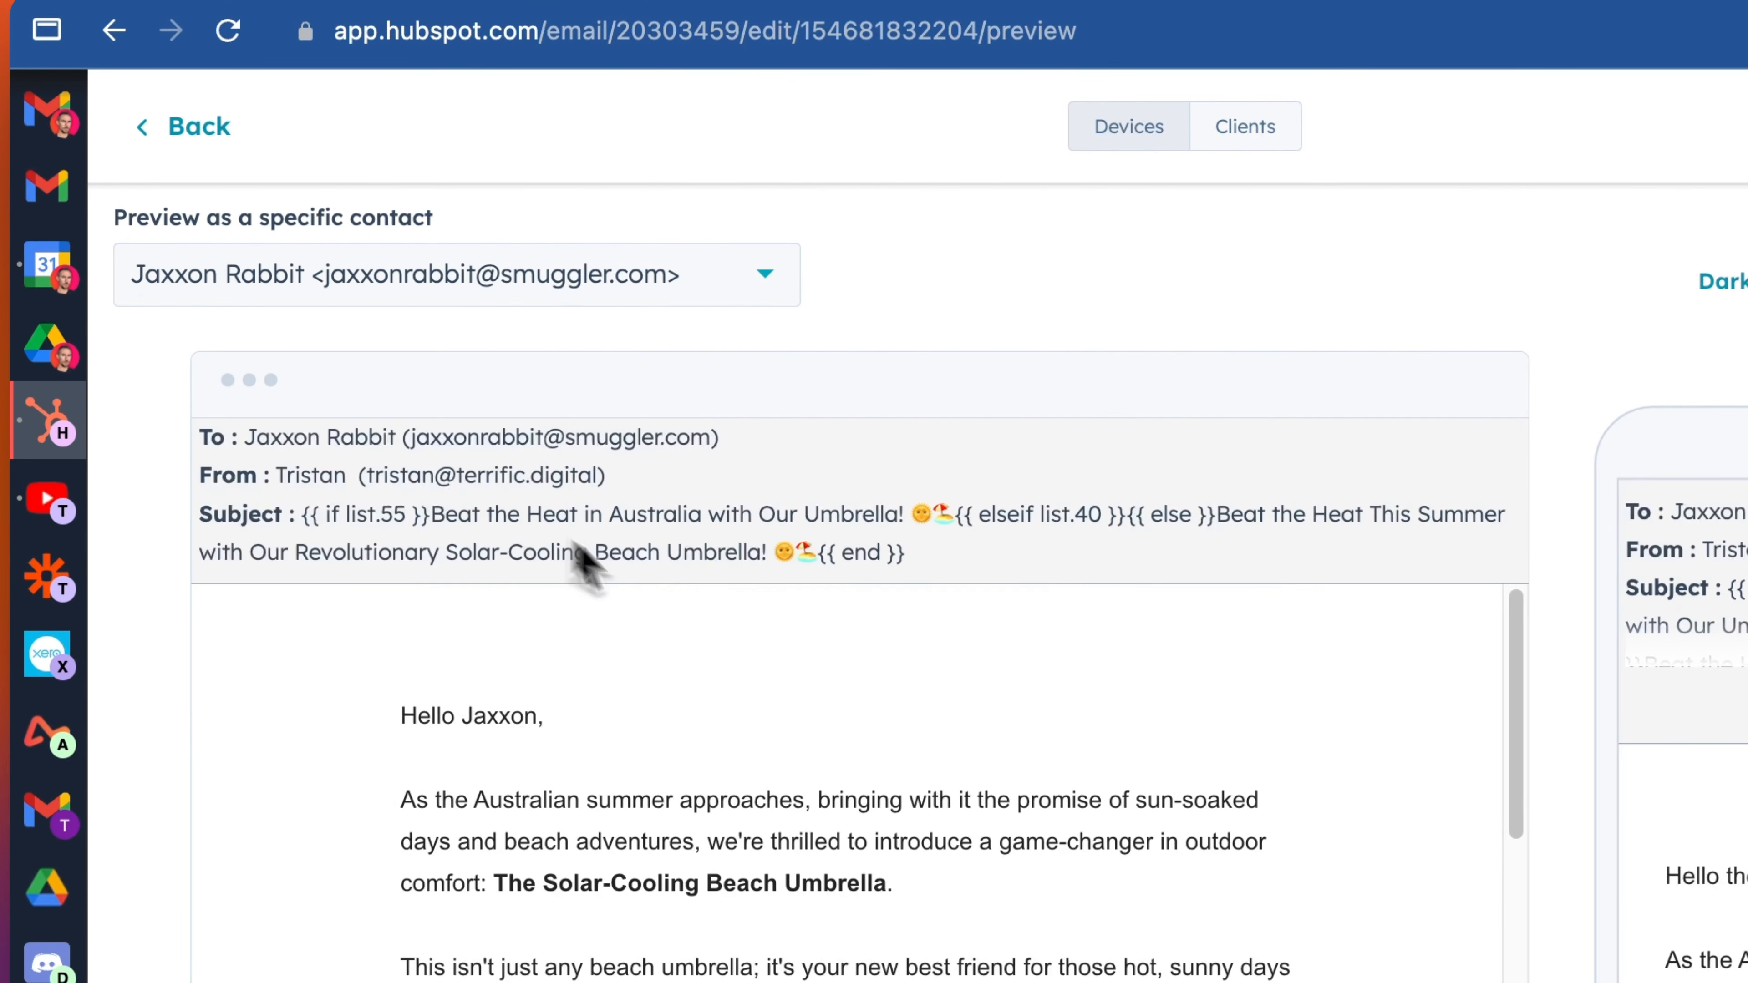
# - Examine the subject line's smart rule variations in the desktop and mobile previews, then go back
pyautogui.moveTo(297, 515)
pyautogui.mouseDown()
pyautogui.moveTo(468, 517)
pyautogui.moveTo(320, 513)
pyautogui.mouseUp()
pyautogui.click(430, 523)
pyautogui.click(413, 523)
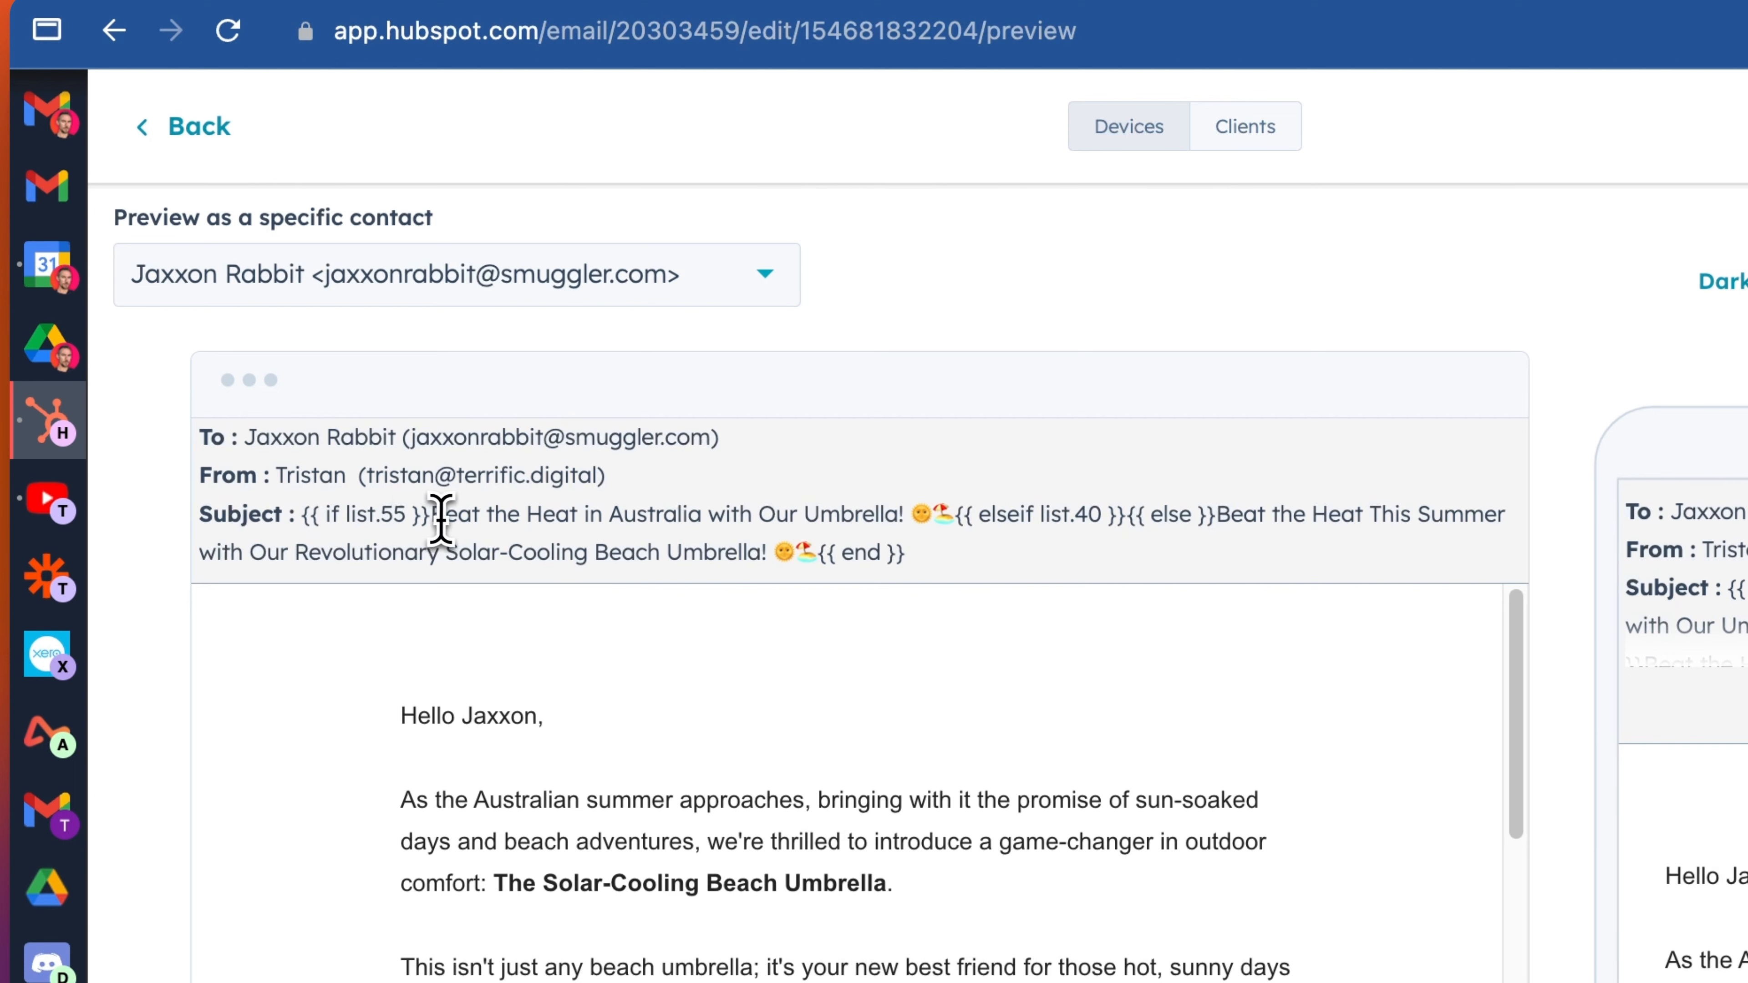
pyautogui.moveTo(434, 516); pyautogui.dragTo(905, 510)
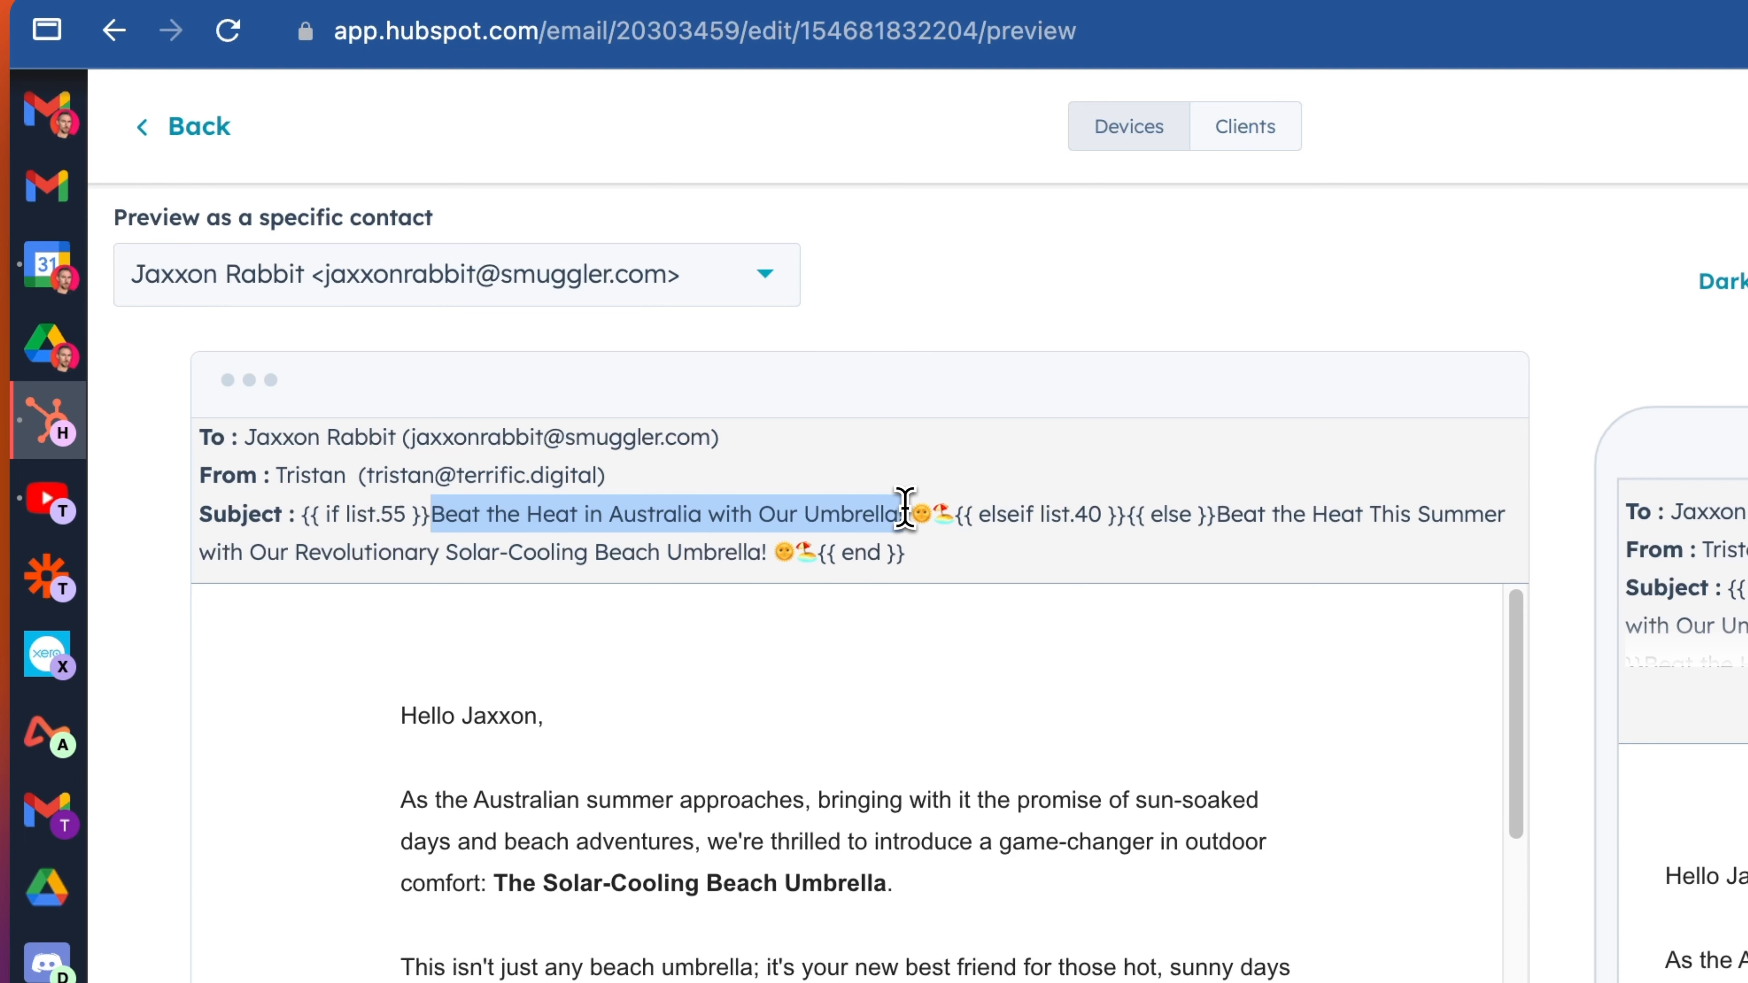
pyautogui.click(905, 513)
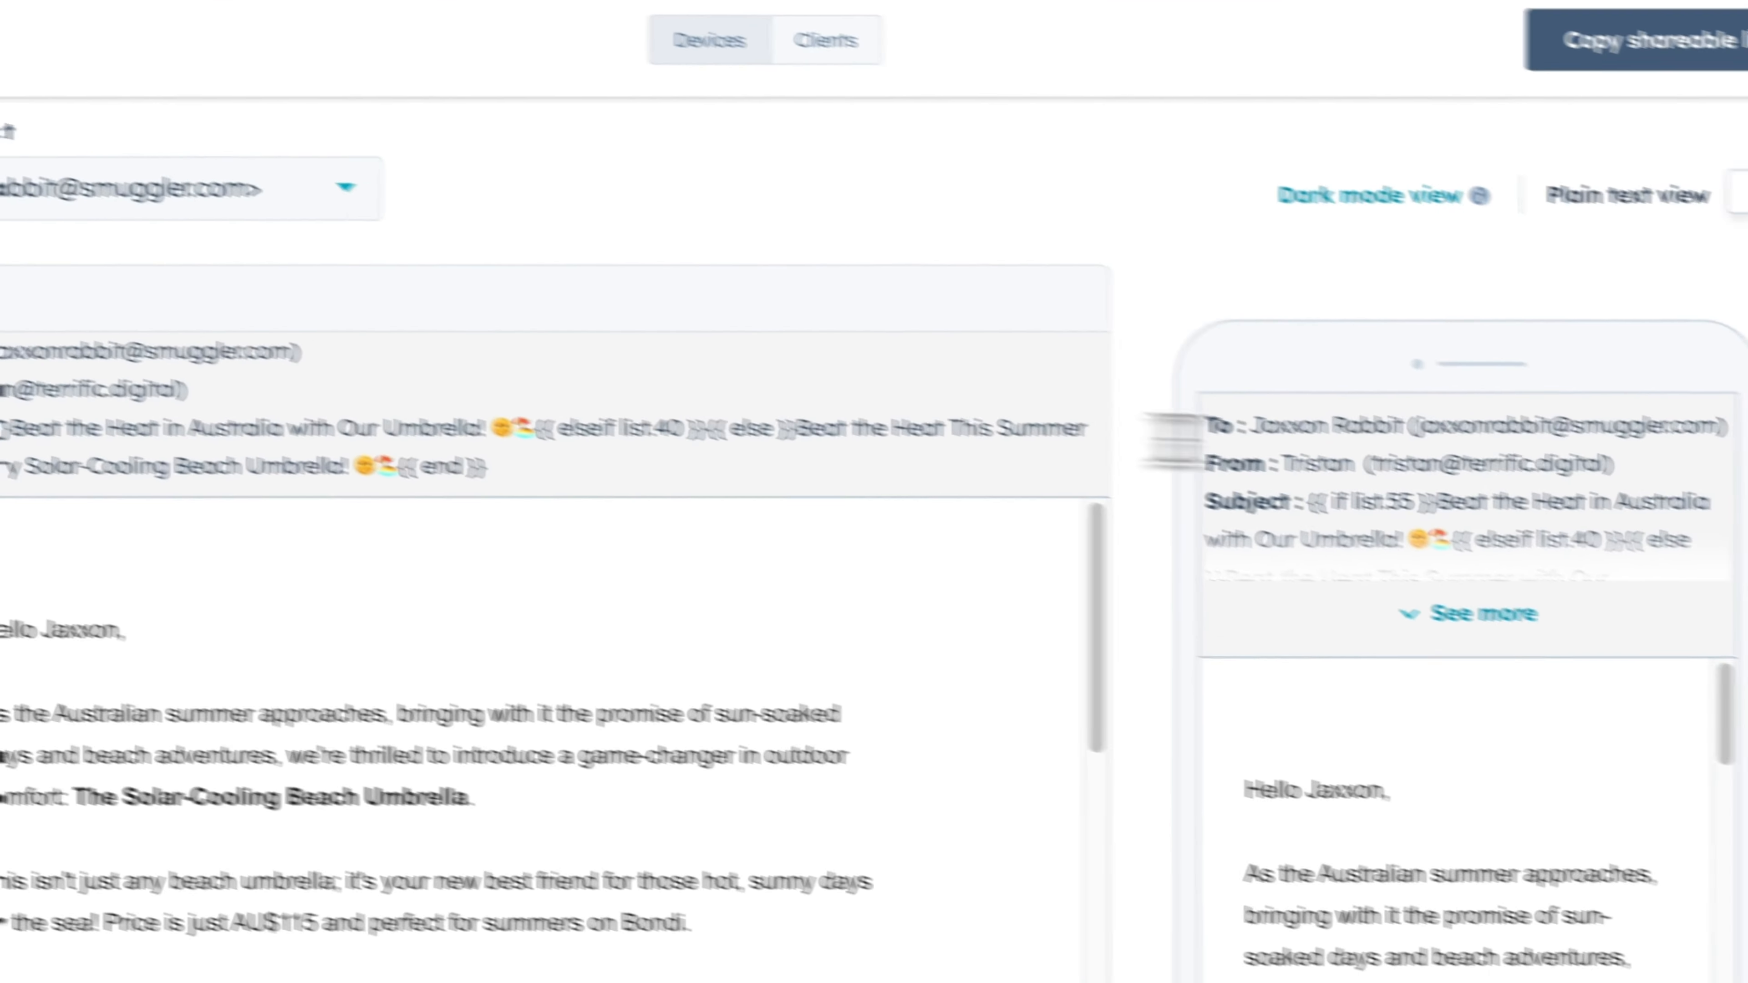
pyautogui.scroll(-1, 1360, 499)
pyautogui.click(1318, 530)
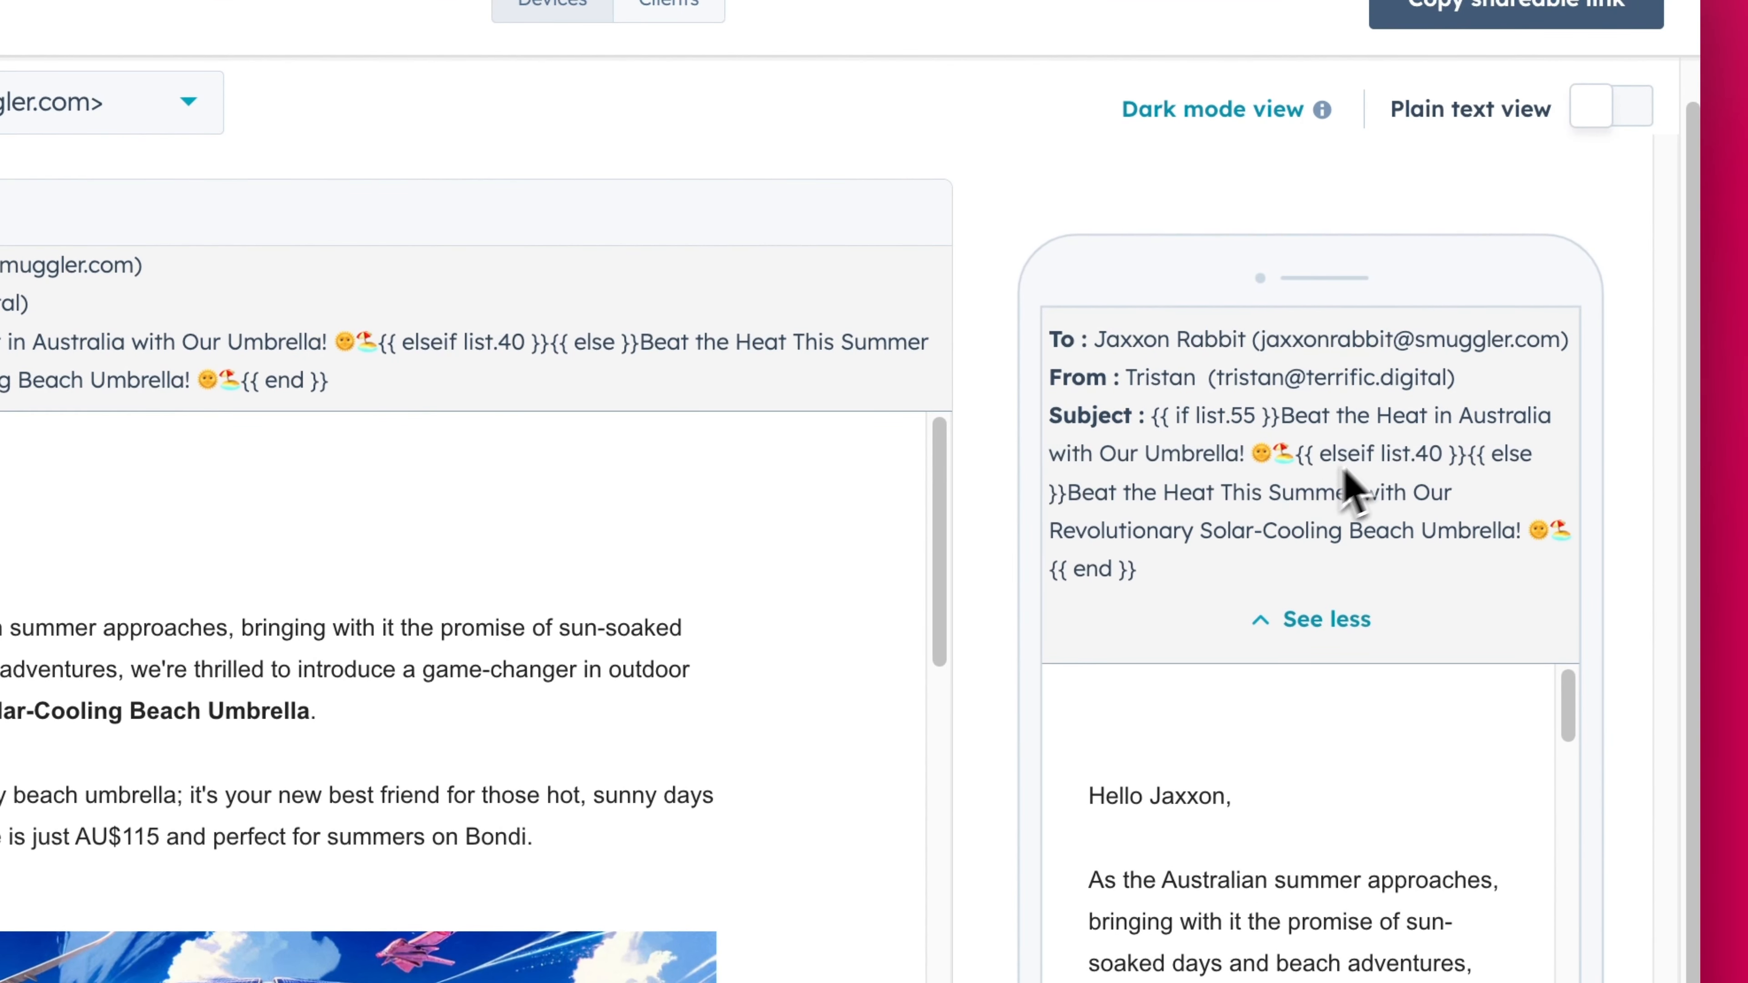
pyautogui.moveTo(1068, 493); pyautogui.dragTo(1514, 530)
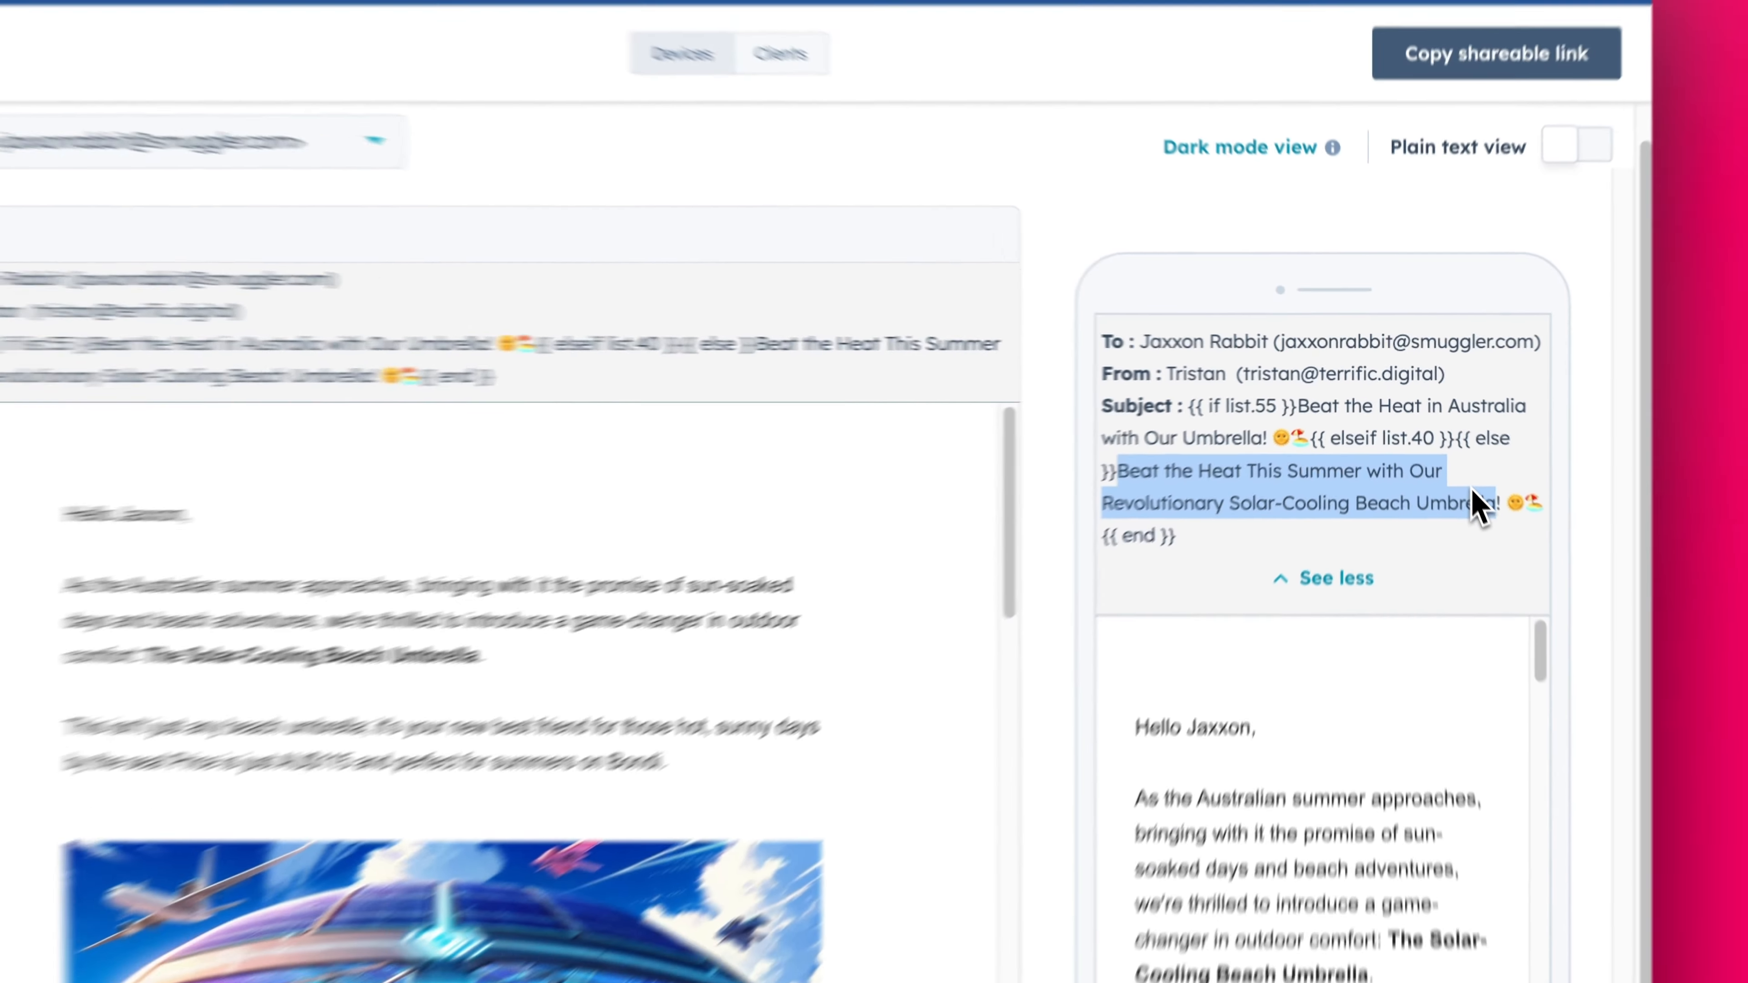
pyautogui.click(1488, 523)
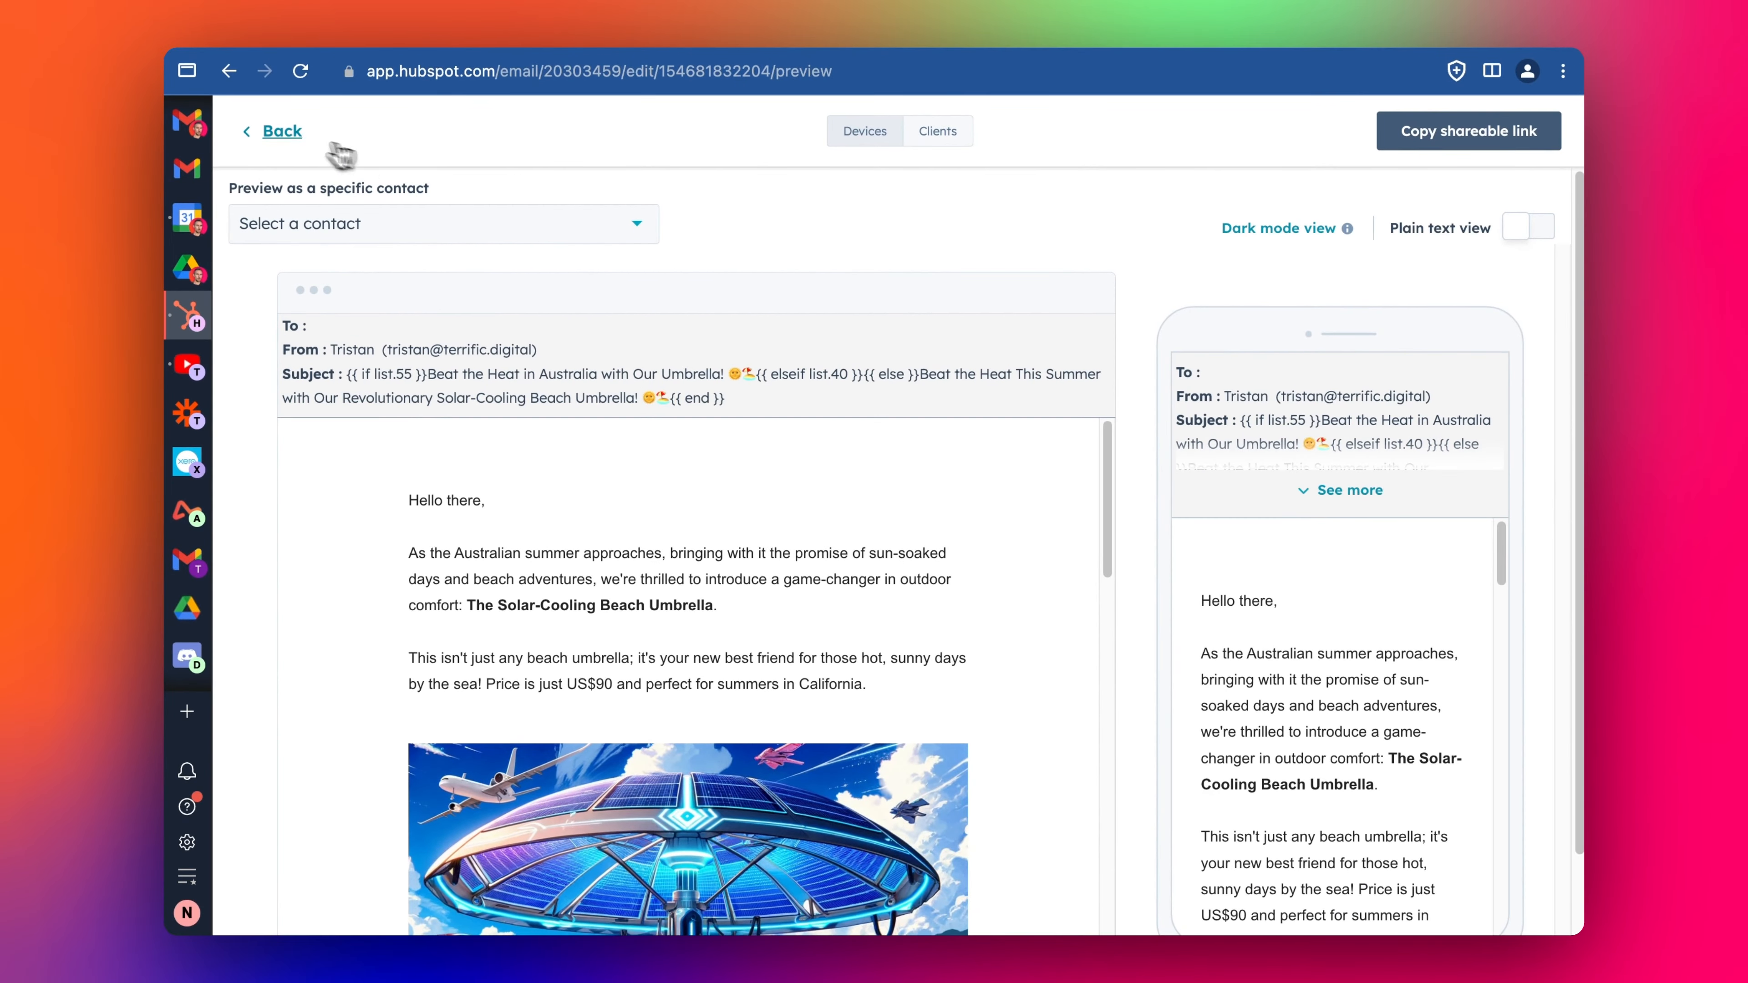
pyautogui.click(284, 130)
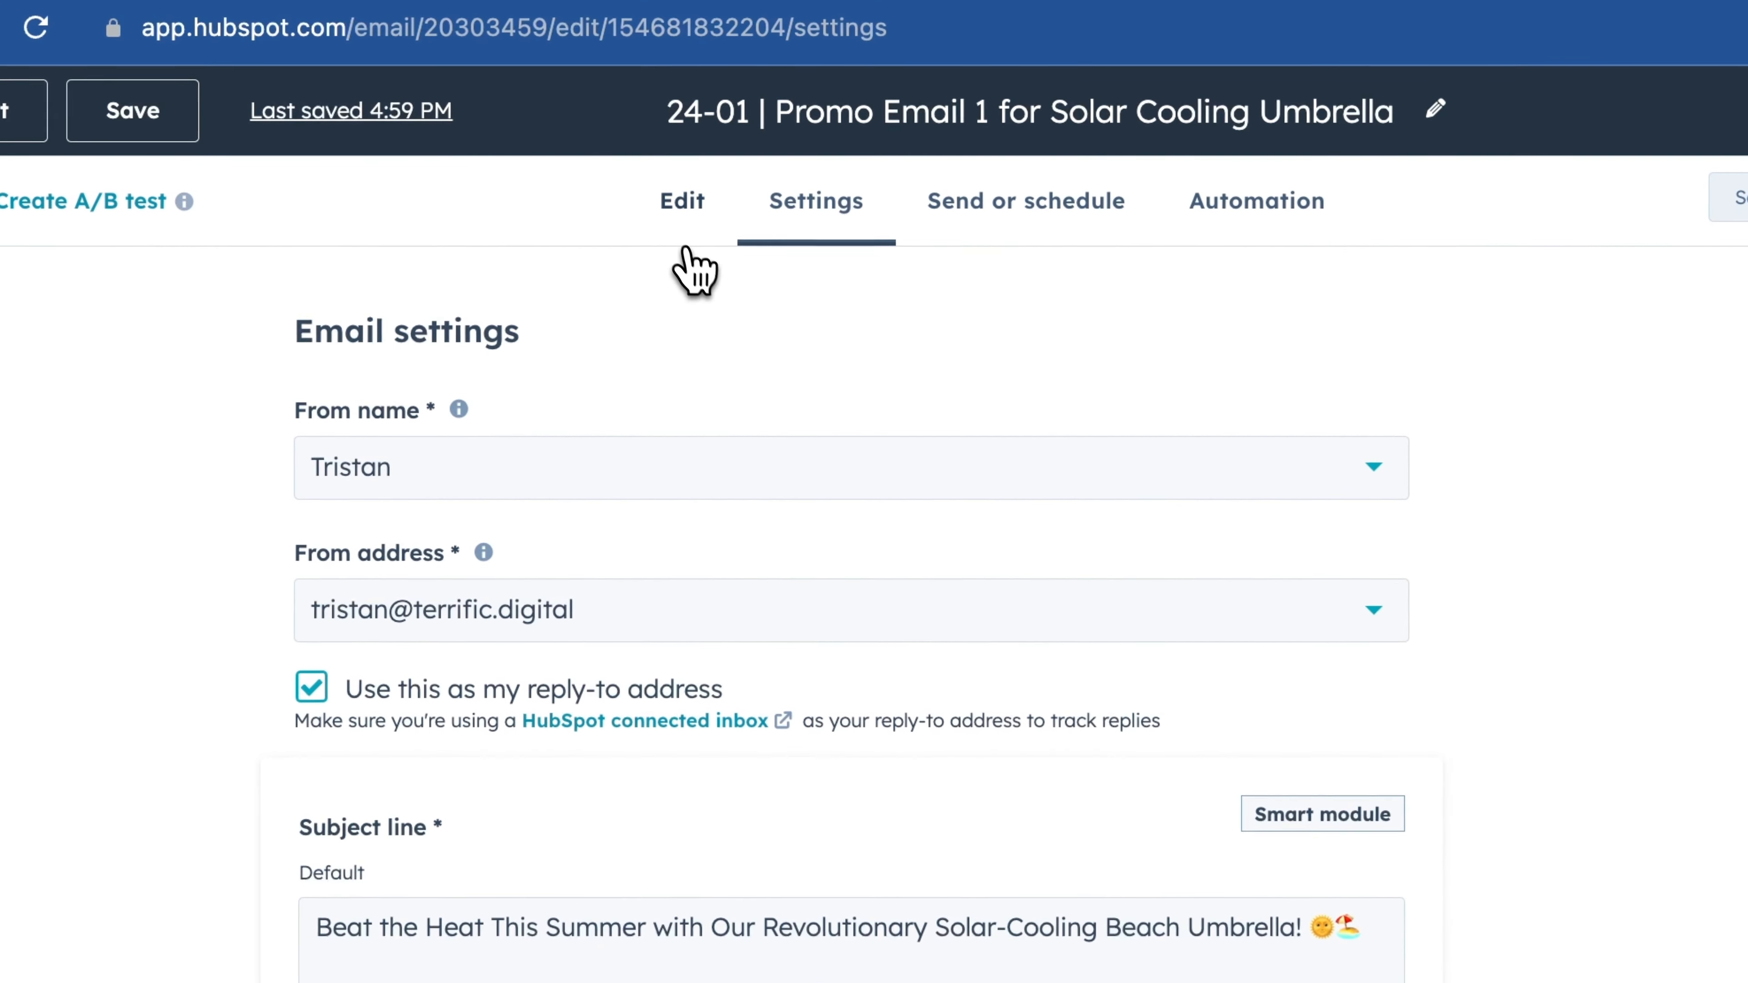
# - Look over the email content and the subject line settings
pyautogui.click(684, 253)
pyautogui.scroll(-10, 890, 565)
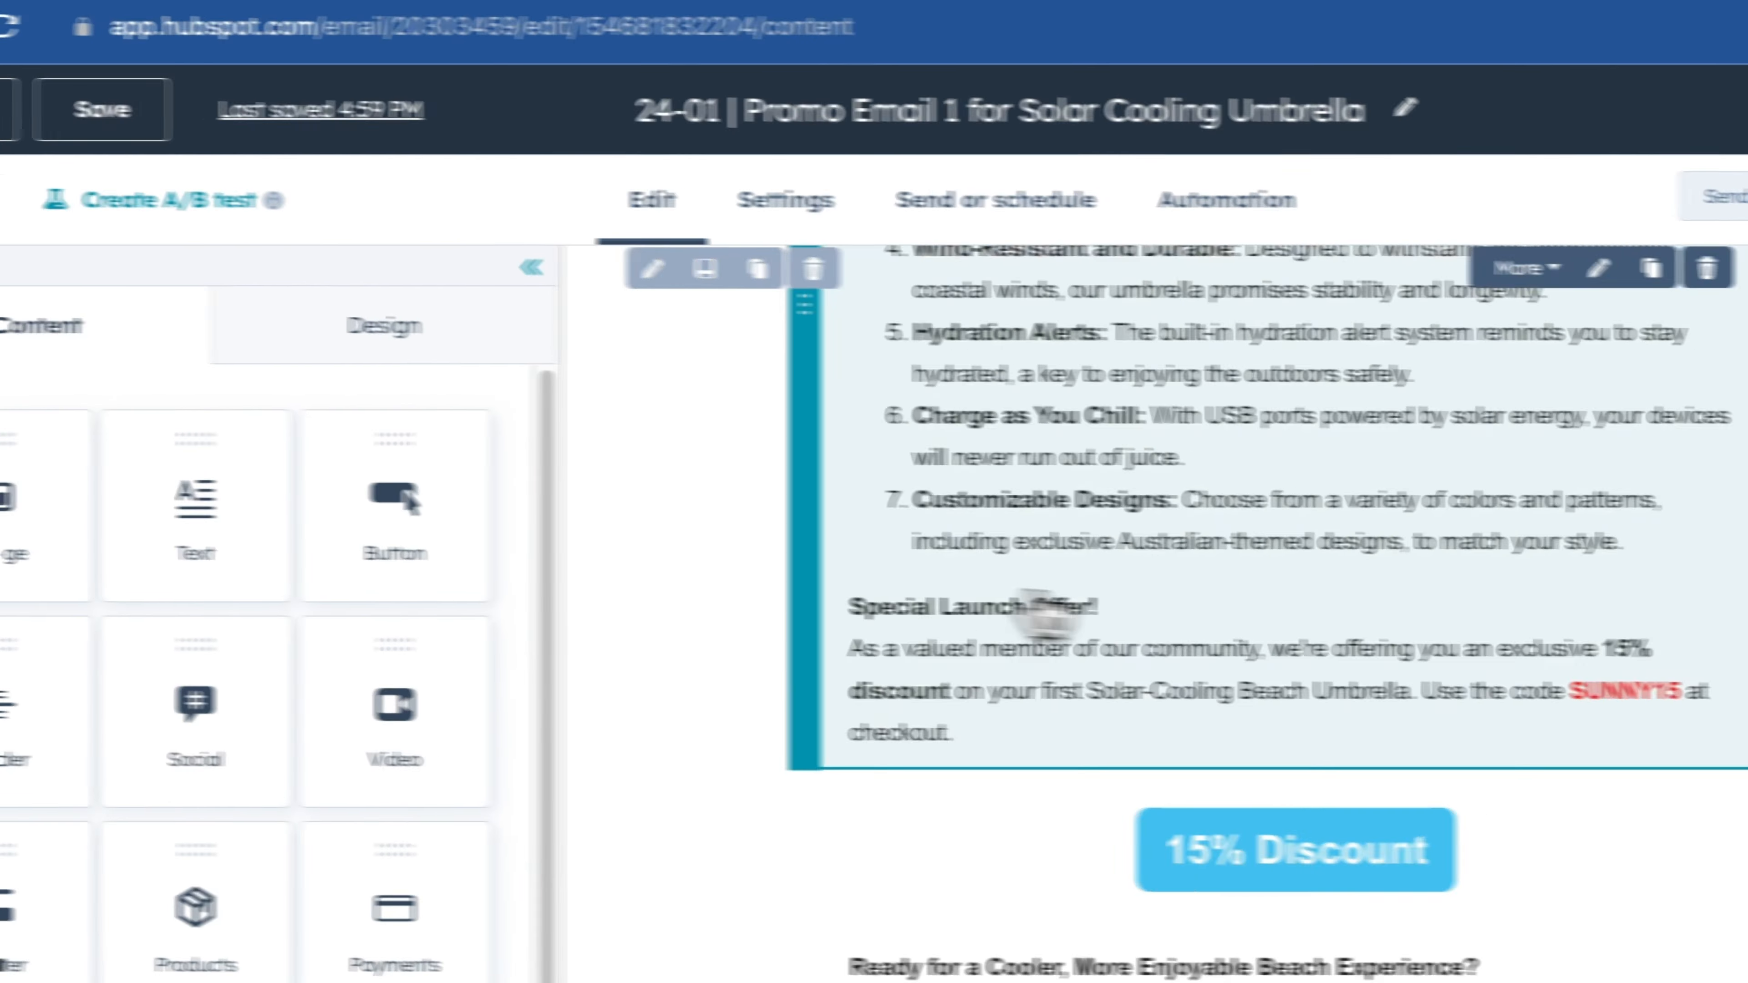
pyautogui.scroll(-5, 1042, 610)
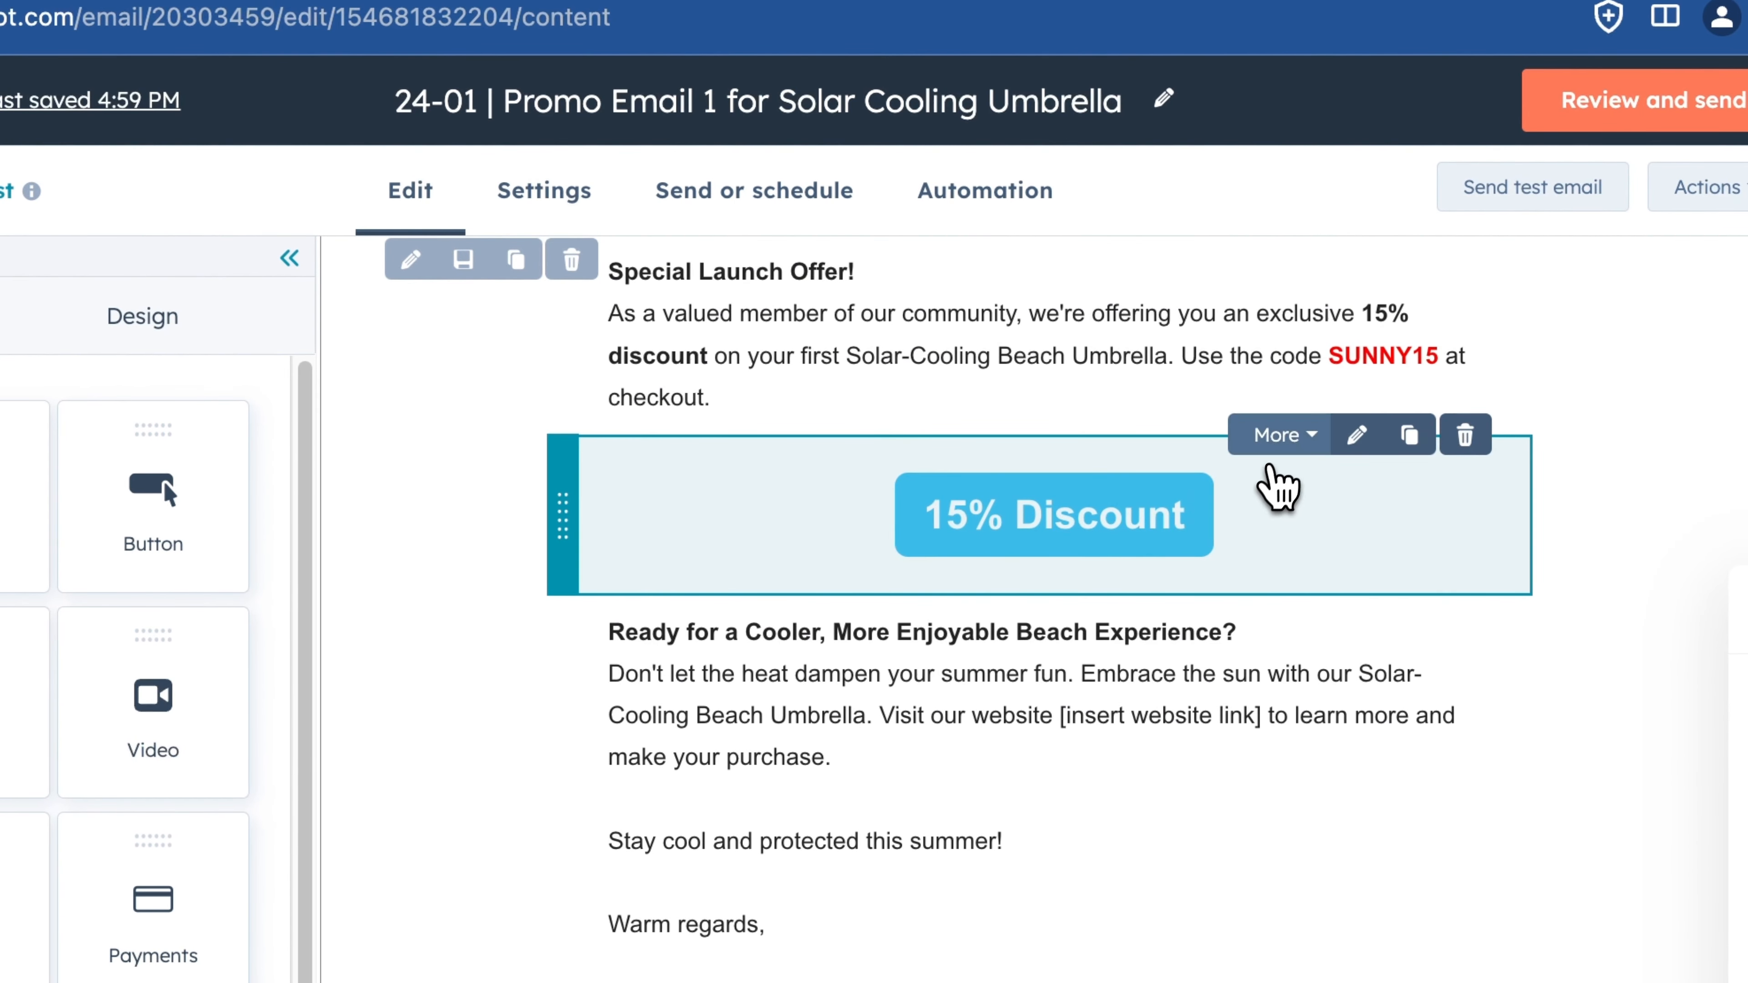
pyautogui.click(1281, 441)
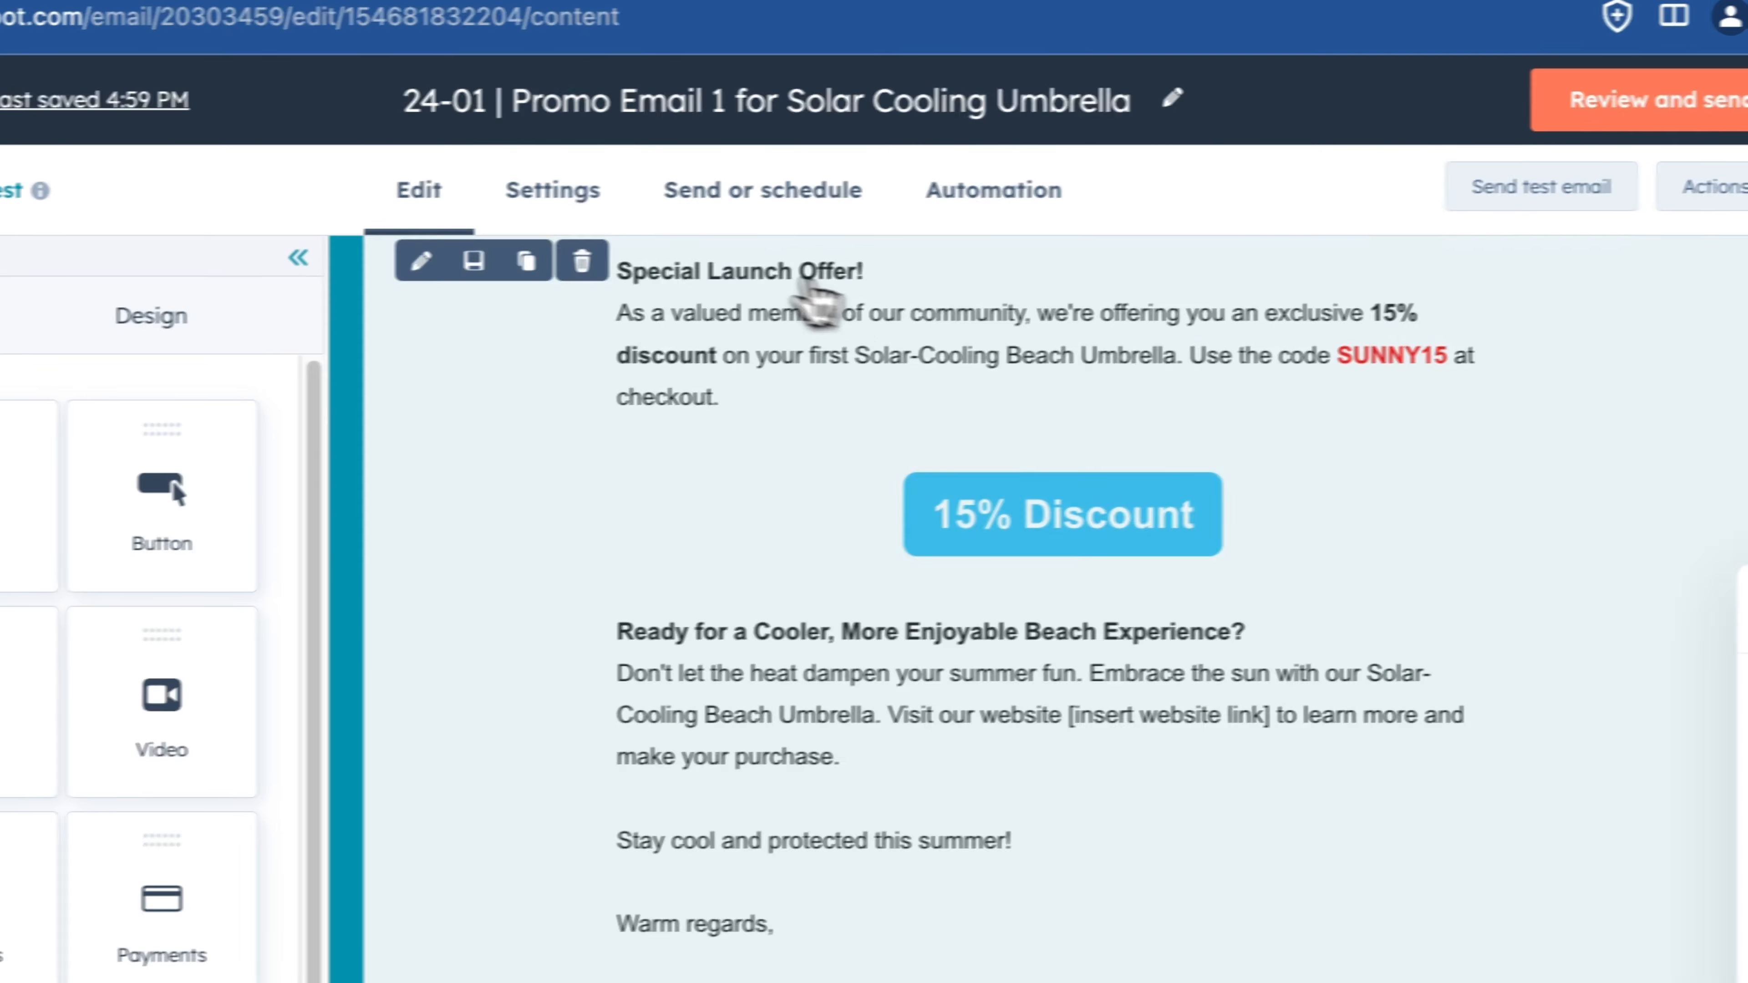
pyautogui.click(561, 190)
pyautogui.scroll(-1, 653, 765)
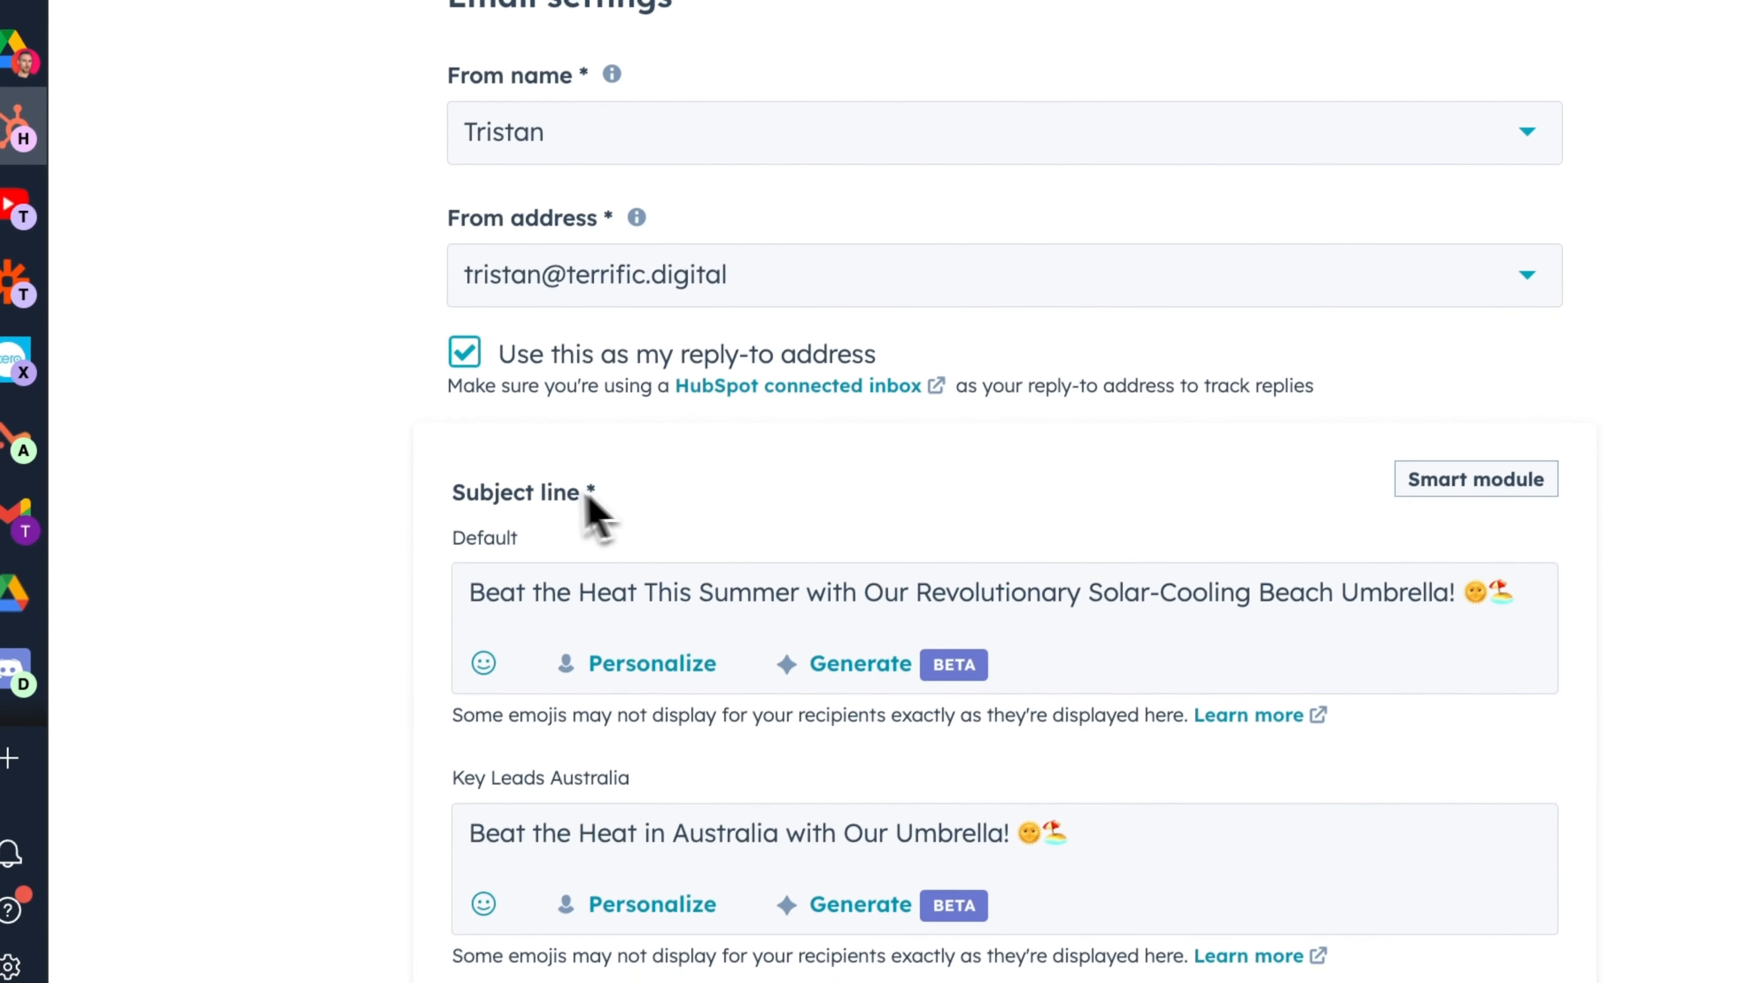
pyautogui.scroll(-7, 441, 778)
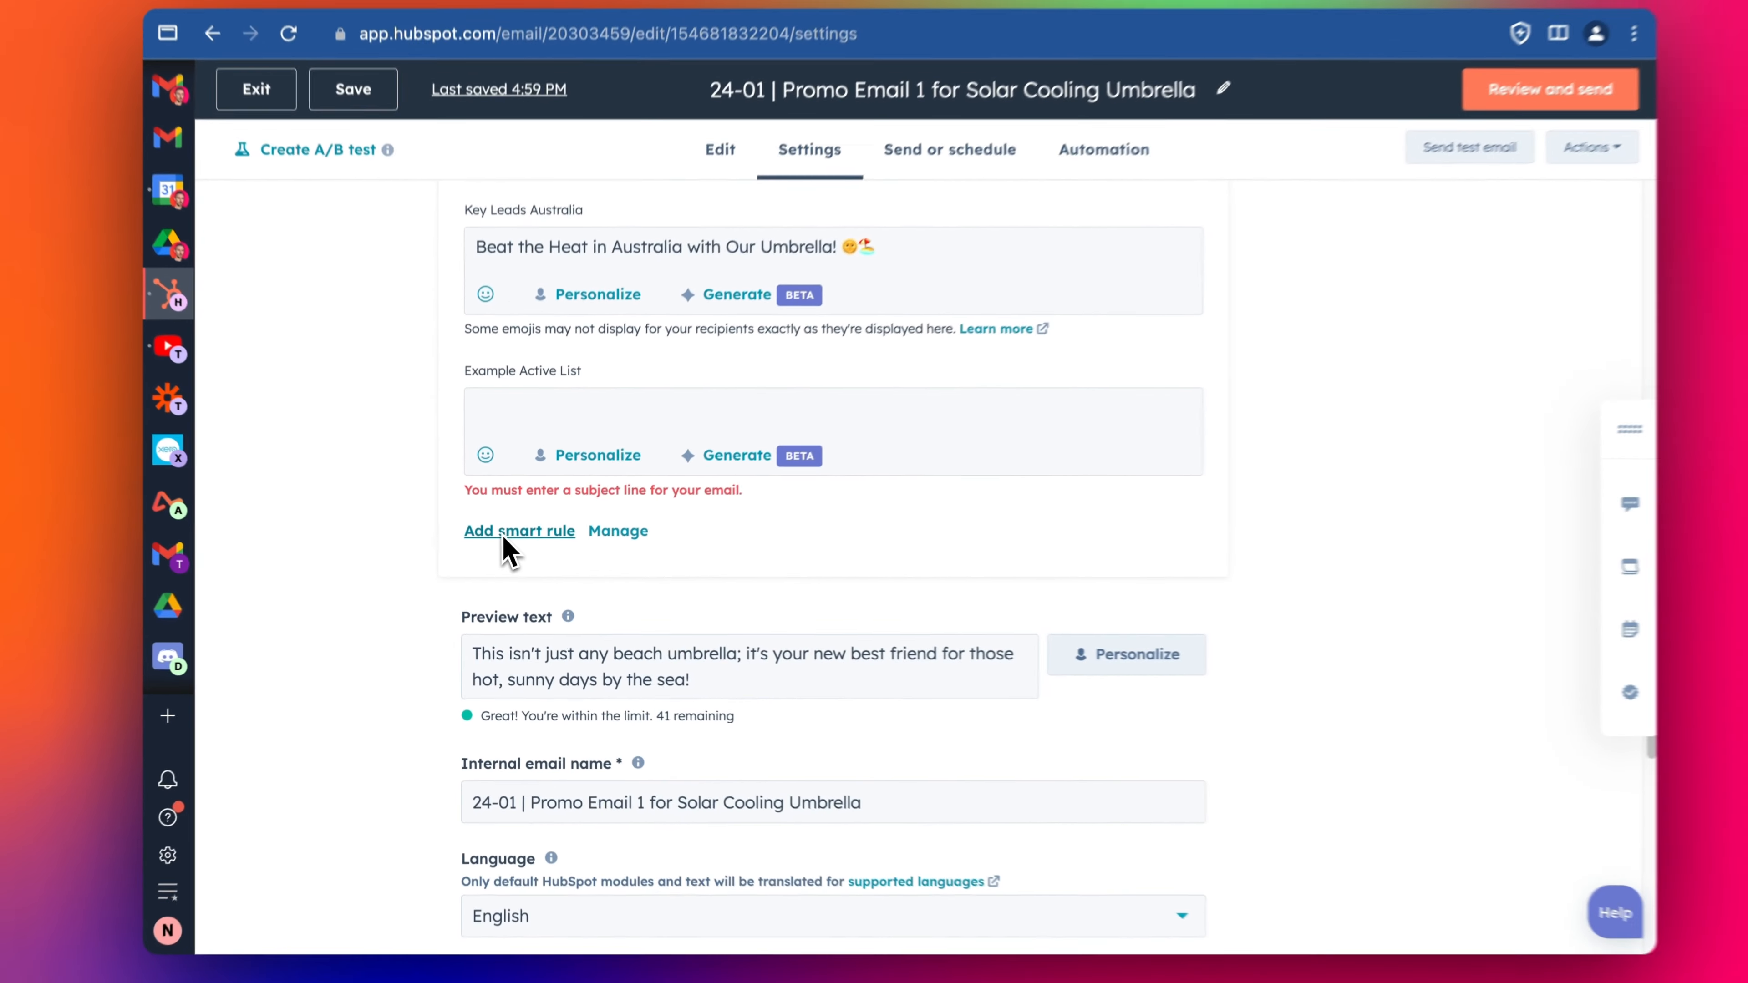
pyautogui.scroll(8, 654, 538)
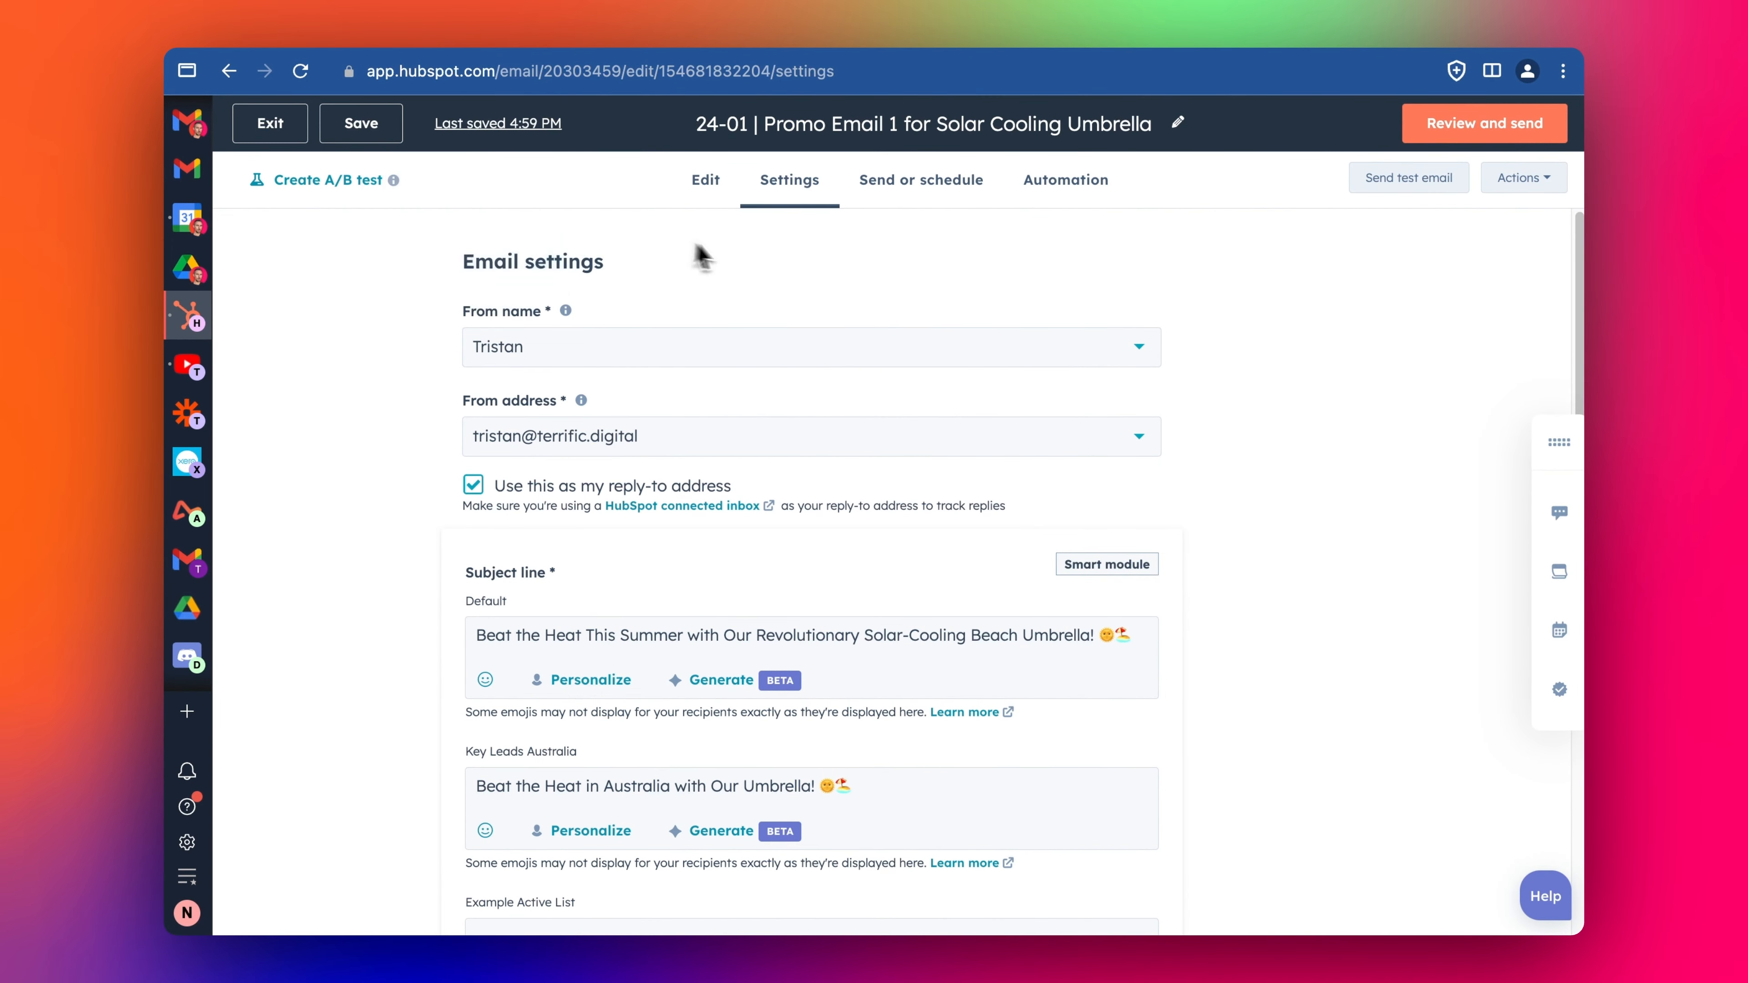
pyautogui.click(706, 180)
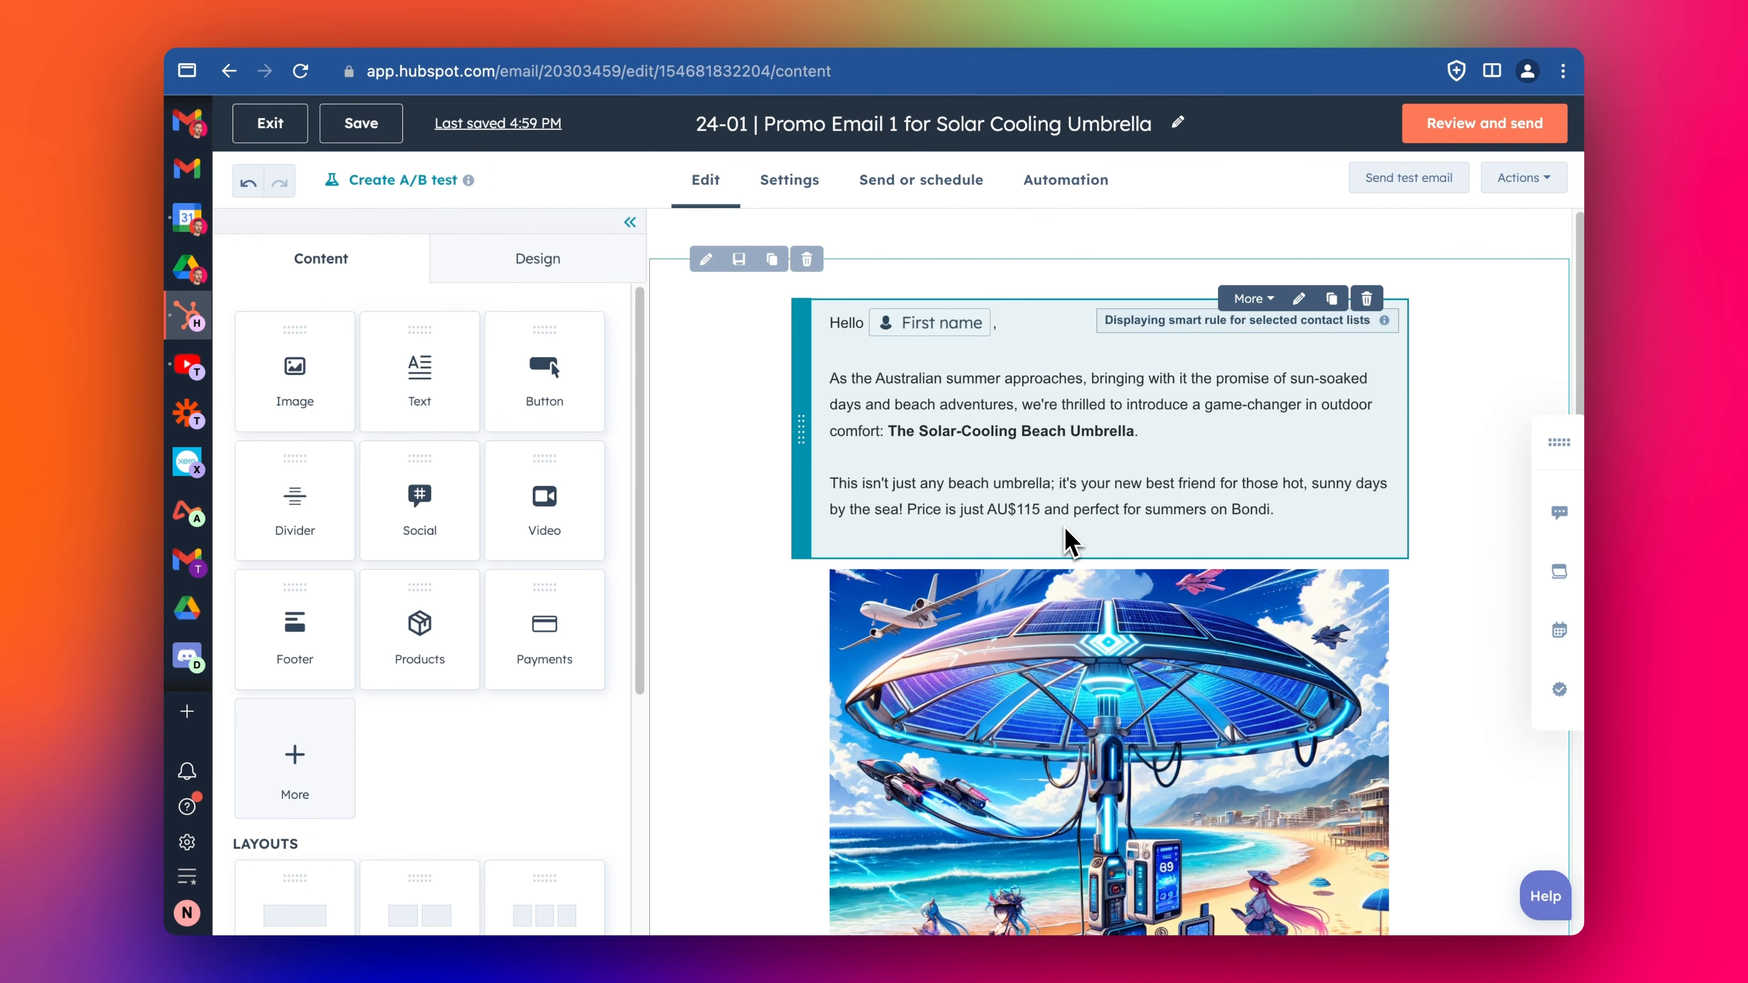